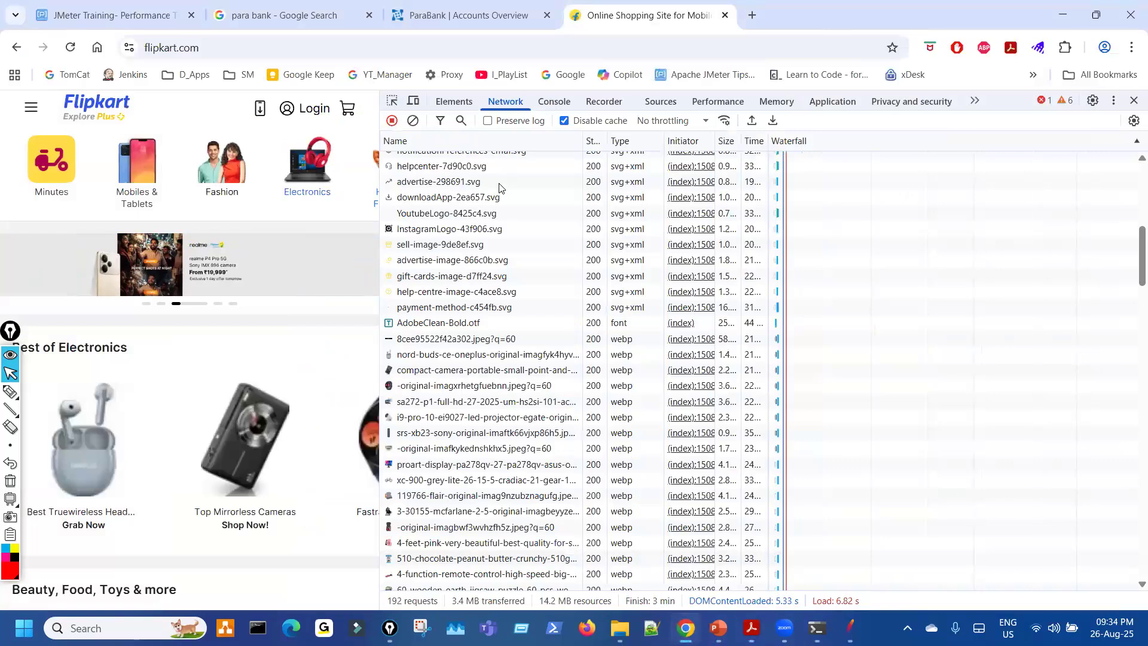
{"action": "left_click", "coordinate": [499, 188]}
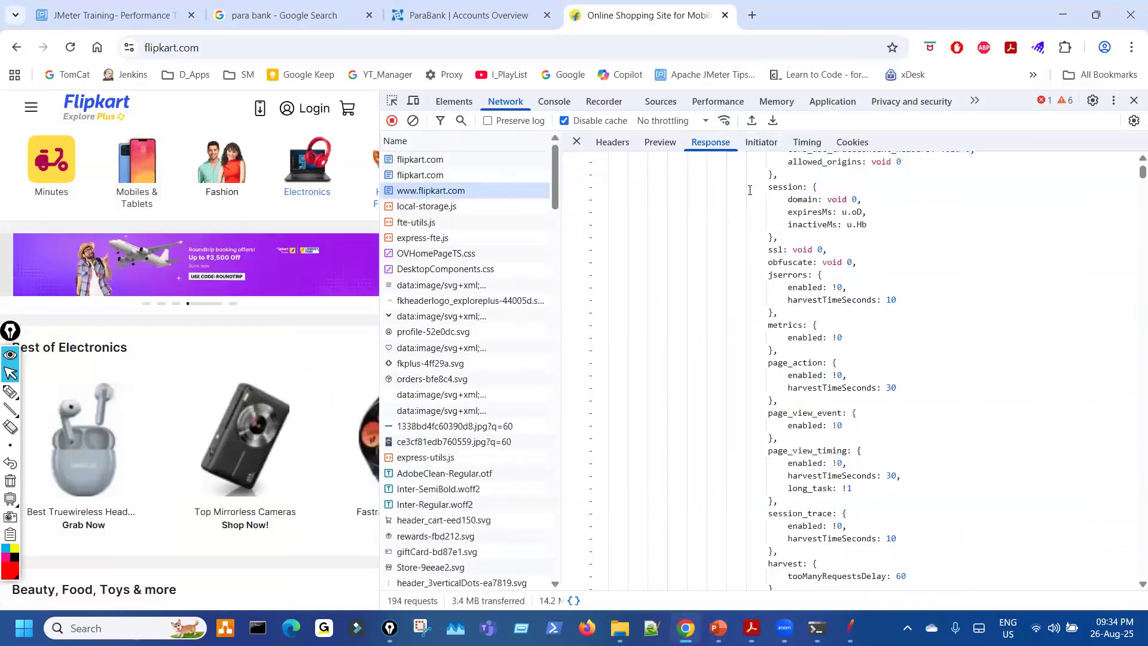
{"action": "left_click", "coordinate": [612, 142]}
{"action": "left_click_drag", "start_coordinate": [867, 184], "coordinate": [773, 184]}
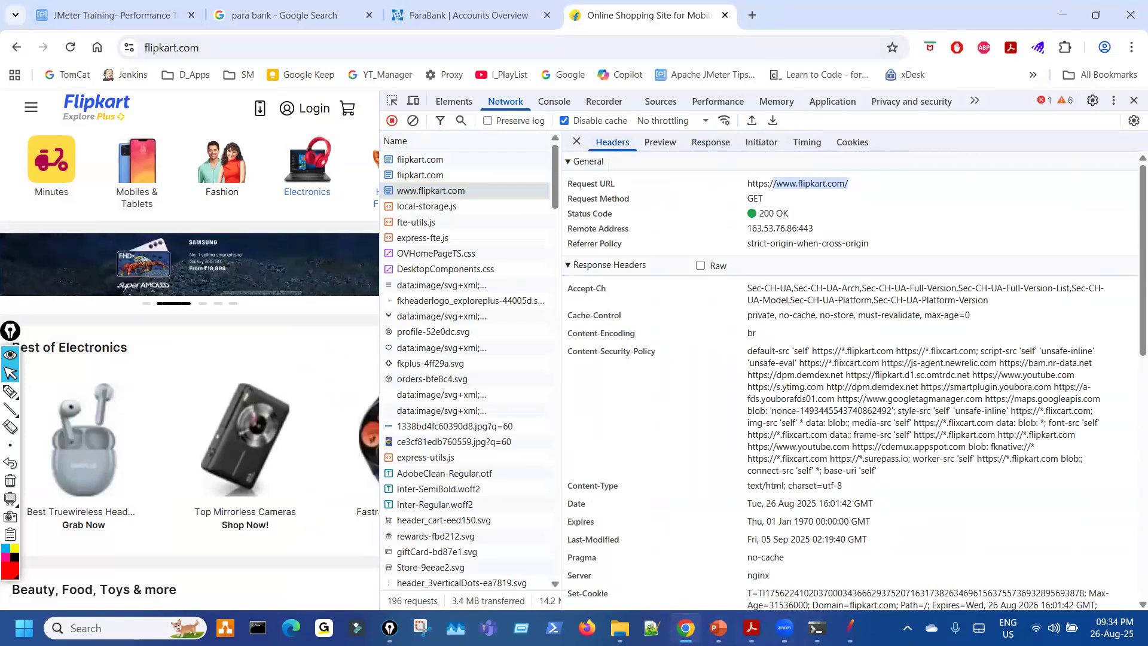
Step: Switch to the JMeter_B2A_CourseContent PDF and highlight the recording topics from Transaction Controller to recording in Incognito mode
{"action": "mouse_move", "coordinate": [752, 628]}
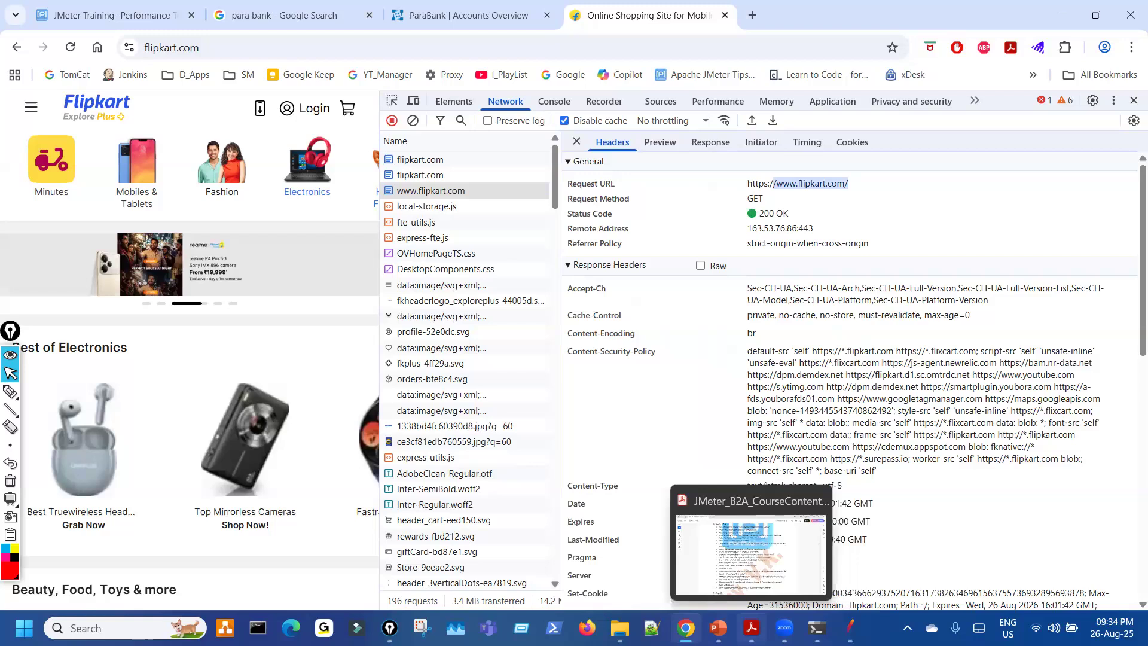
{"action": "left_click", "coordinate": [706, 592]}
{"action": "scroll", "coordinate": [523, 398], "scroll_direction": "down", "scroll_amount": 3}
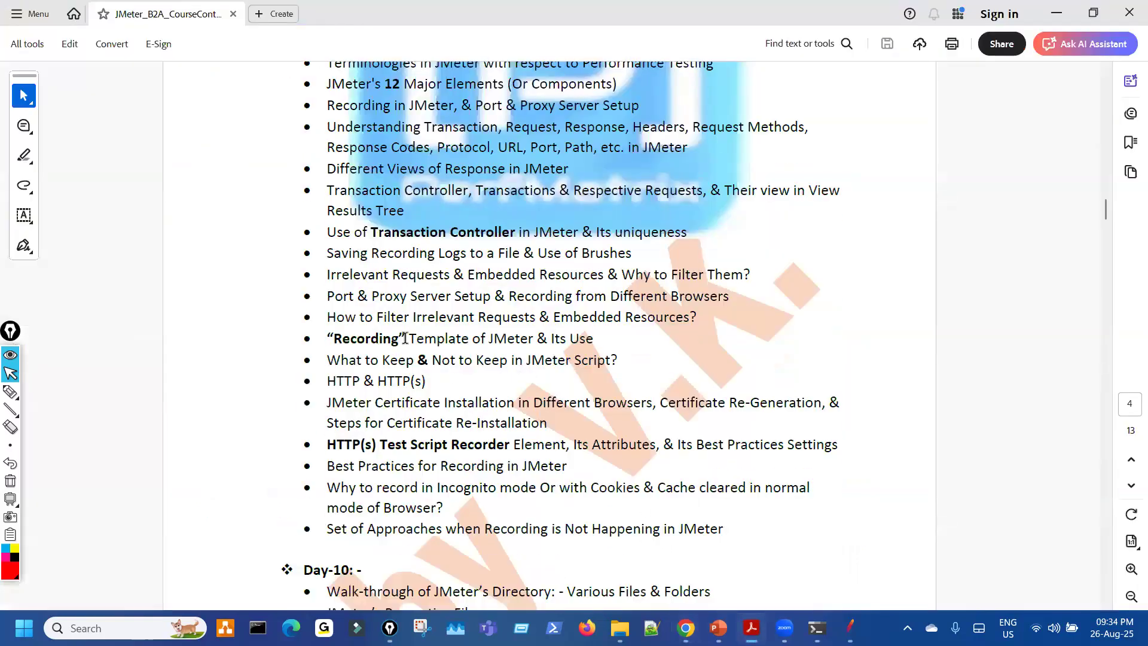
{"action": "scroll", "coordinate": [381, 281], "scroll_direction": "down", "scroll_amount": 1}
{"action": "left_click_drag", "start_coordinate": [344, 127], "coordinate": [514, 350]}
{"action": "left_click_drag", "start_coordinate": [622, 443], "coordinate": [623, 443]}
{"action": "scroll", "coordinate": [544, 445], "scroll_direction": "up", "scroll_amount": 4}
{"action": "scroll", "coordinate": [544, 443], "scroll_direction": "down", "scroll_amount": 3}
{"action": "scroll", "coordinate": [544, 443], "scroll_direction": "down", "scroll_amount": 2}
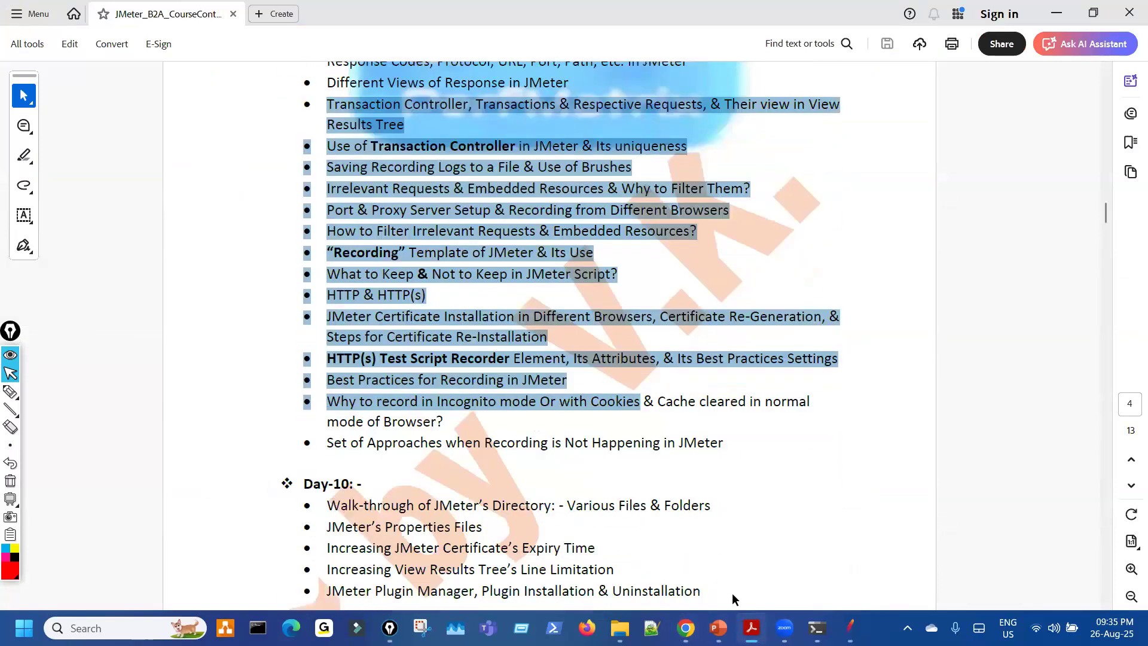
Step: Switch to the JMeter_C2A_Notes presentation and review the slides on JMeter filters, embedded resources filtering and the man-in-the-middle proxy
{"action": "left_click", "coordinate": [718, 628]}
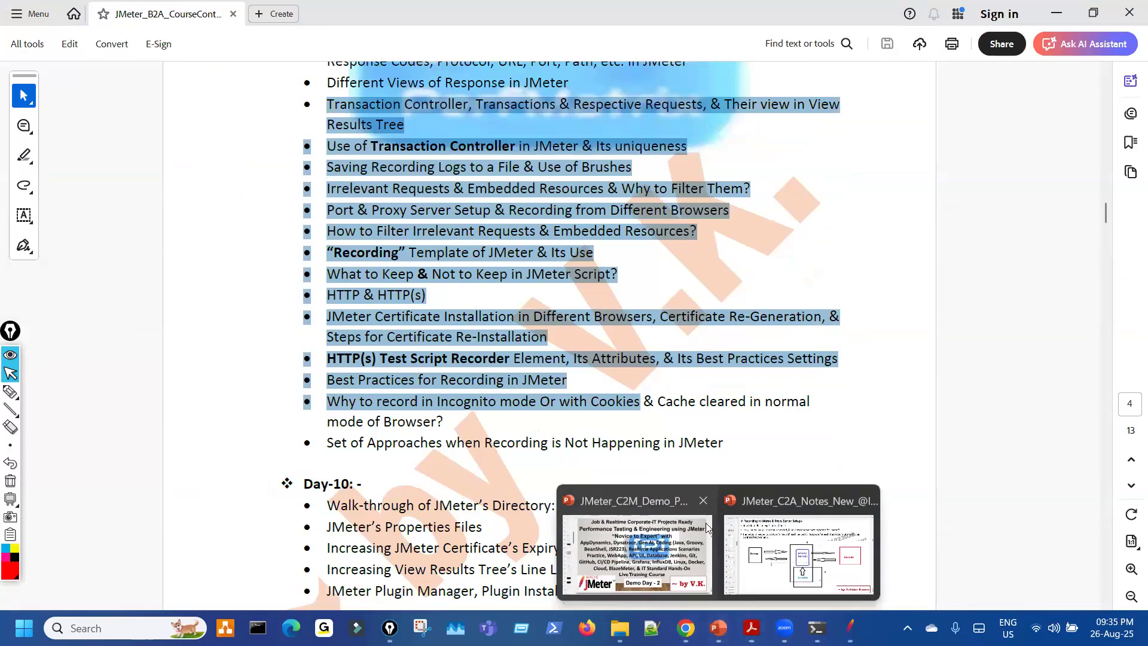
{"action": "left_click", "coordinate": [779, 545]}
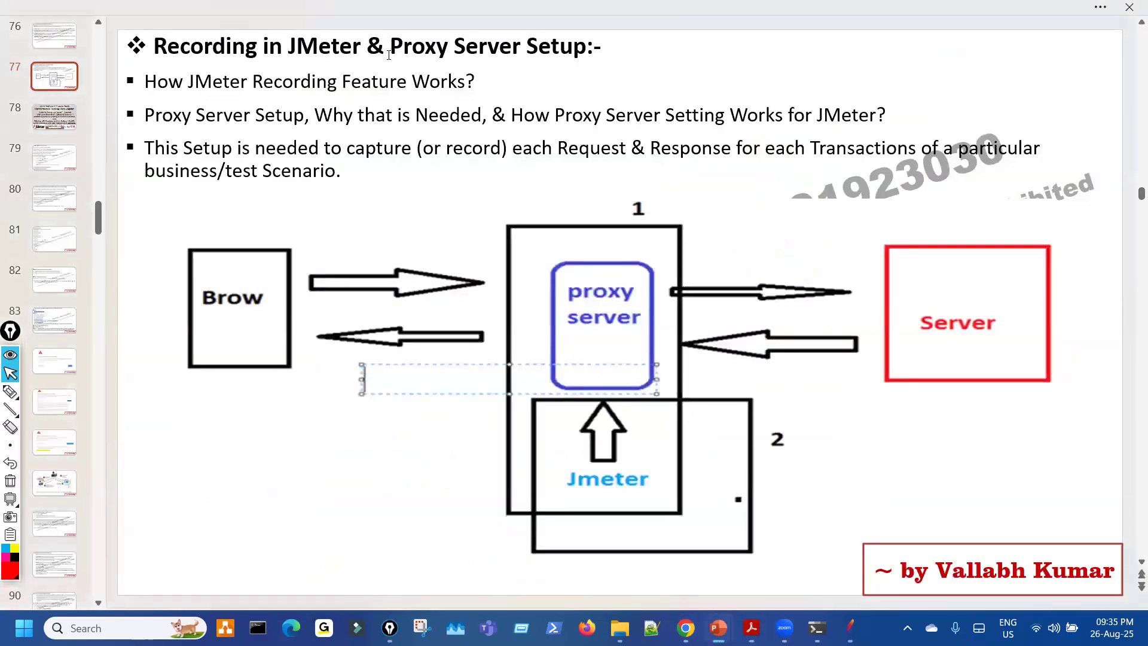
{"action": "left_click", "coordinate": [60, 169]}
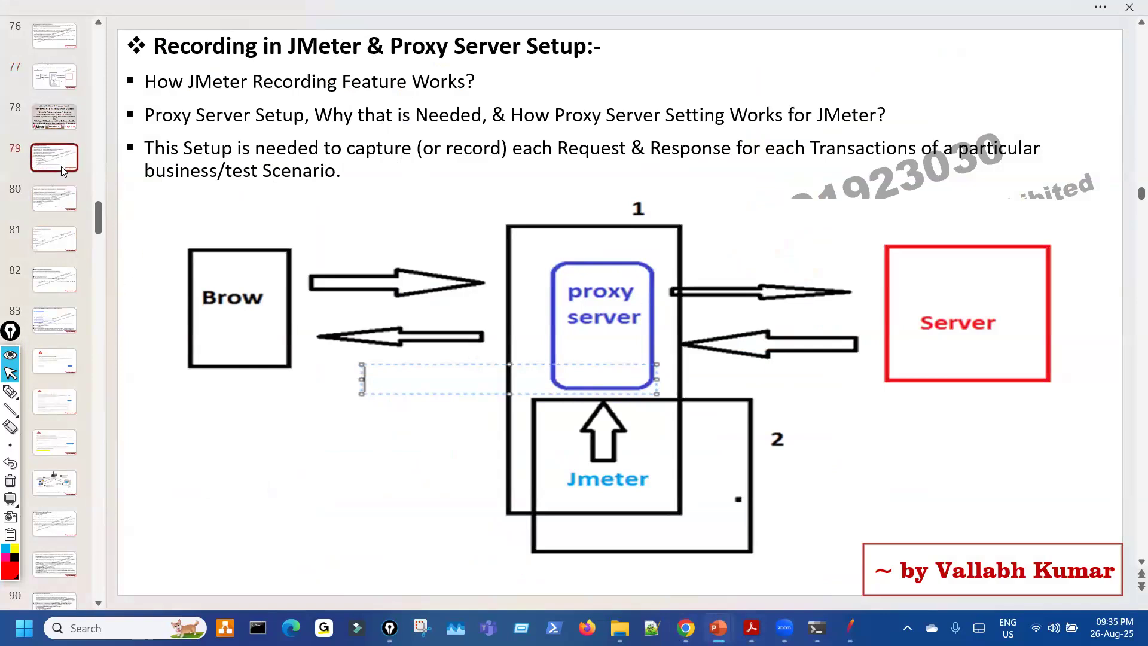
{"action": "left_click", "coordinate": [63, 246]}
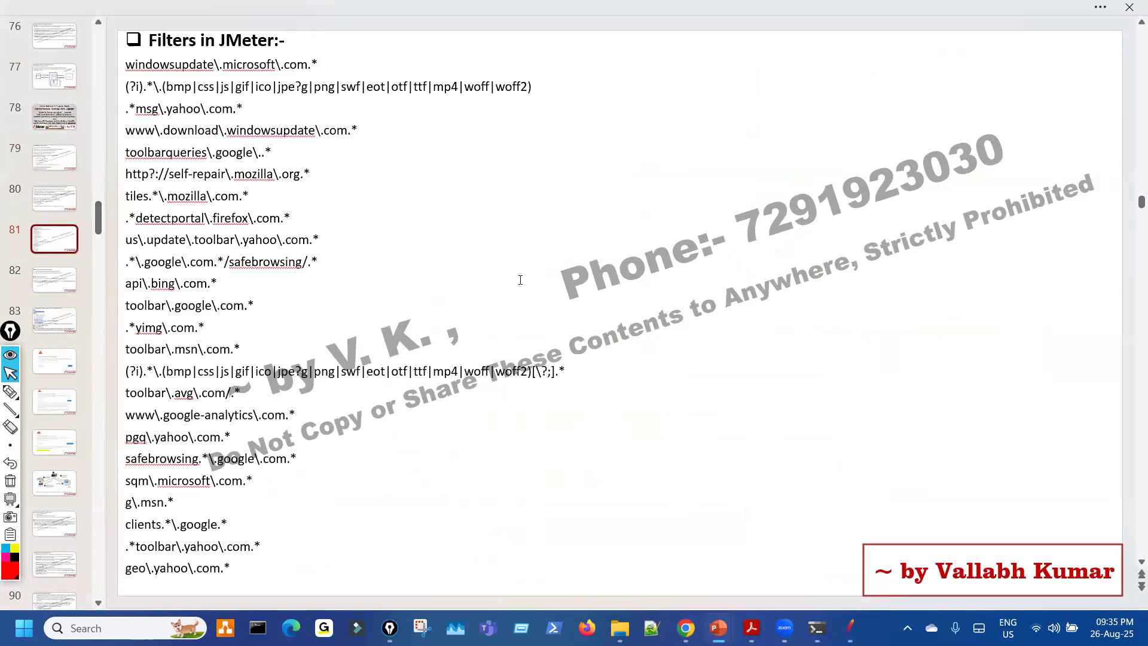
{"action": "left_click", "coordinate": [74, 269]}
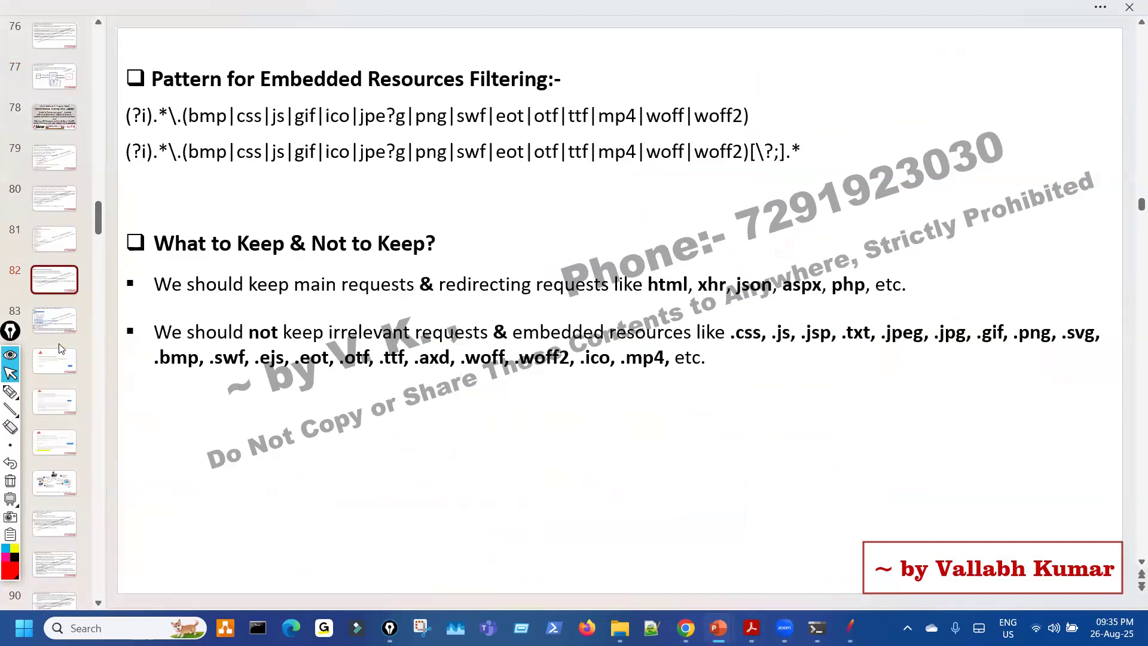
{"action": "left_click", "coordinate": [62, 482]}
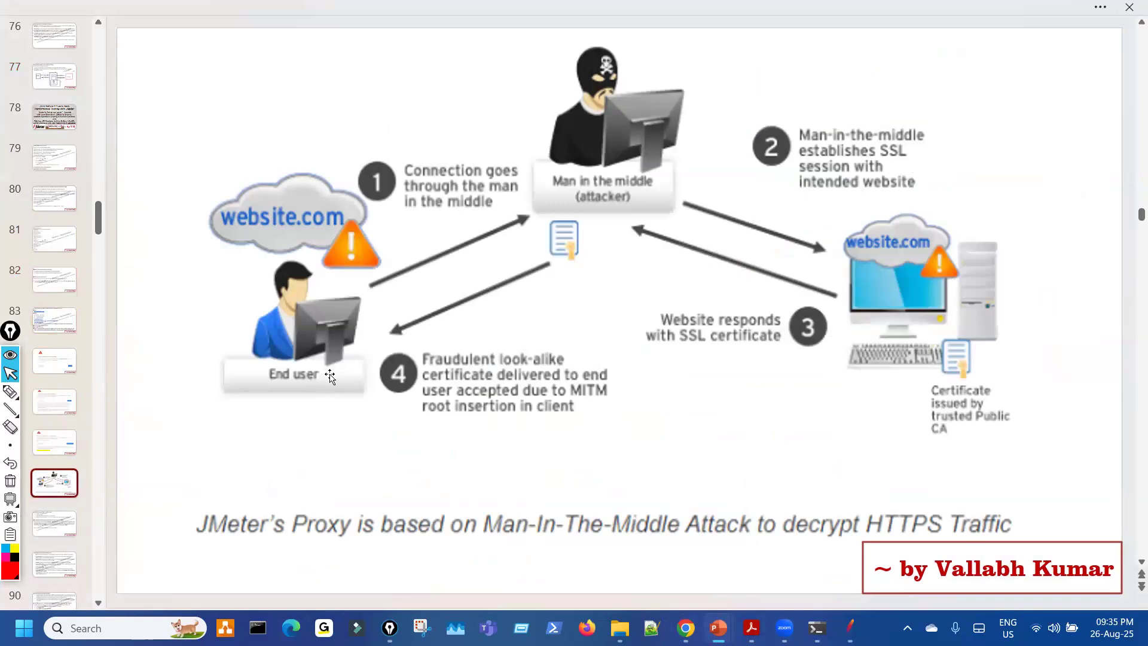
Step: Show slide 83 on HTTP, HTTPS and JMeter certificate import, and browse the slide thumbnails after it
{"action": "left_click", "coordinate": [57, 323]}
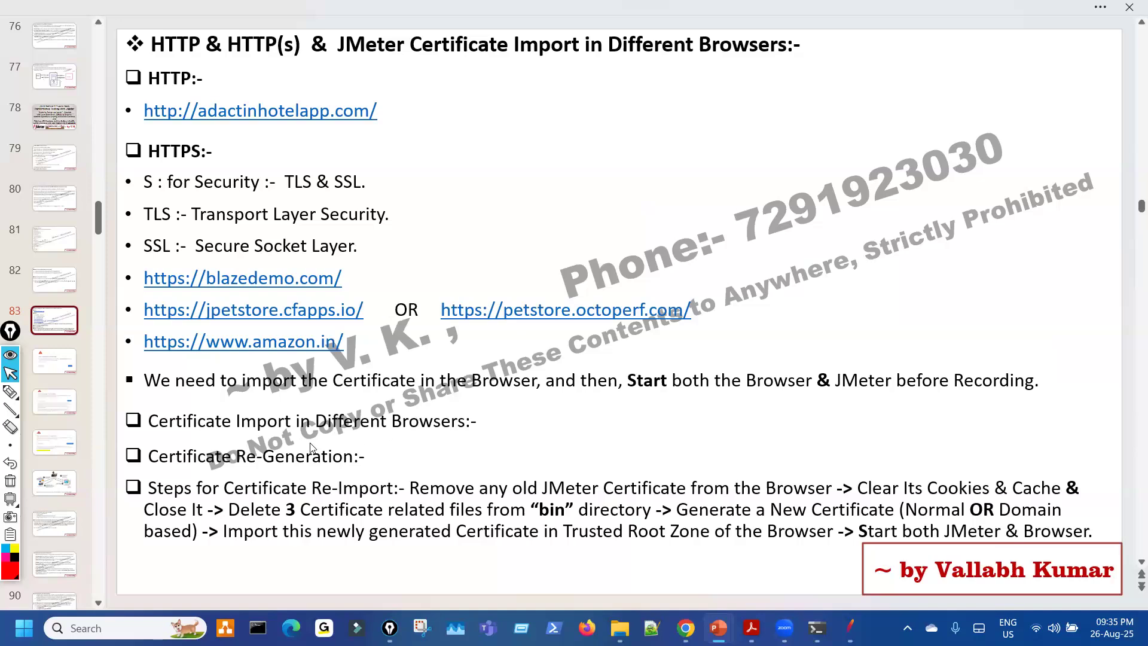
{"action": "left_click", "coordinate": [297, 422]}
{"action": "left_click", "coordinate": [300, 472]}
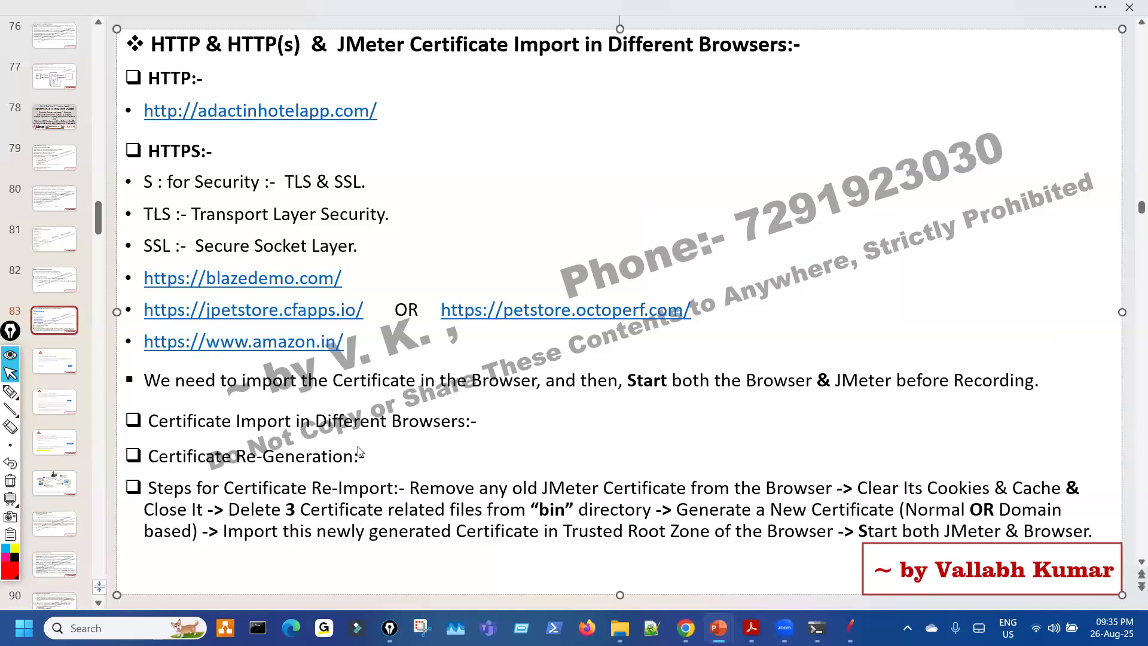
{"action": "left_click_drag", "start_coordinate": [101, 235], "coordinate": [102, 257]}
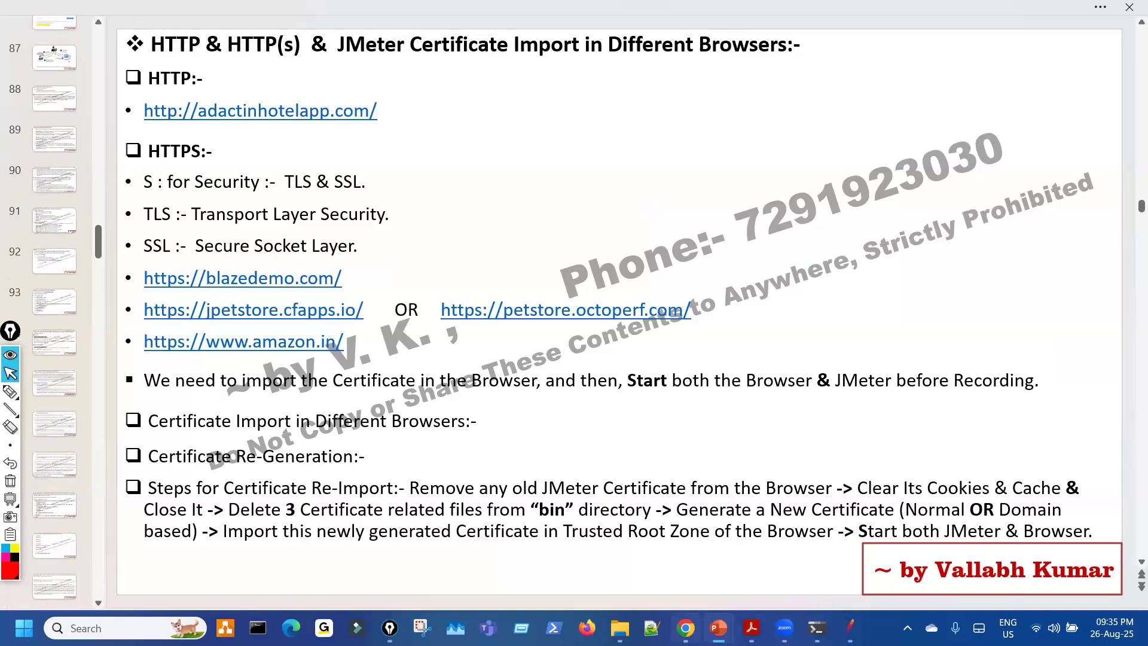
{"action": "key", "text": "alt+Tab"}
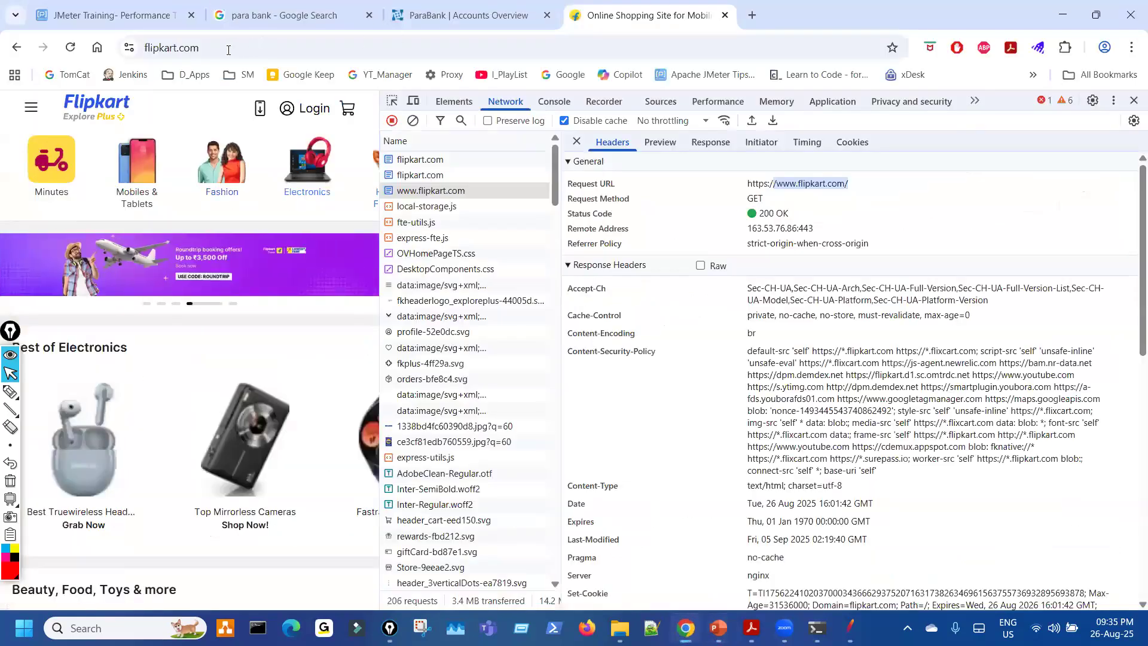
{"action": "left_click_drag", "start_coordinate": [147, 47], "coordinate": [195, 111]}
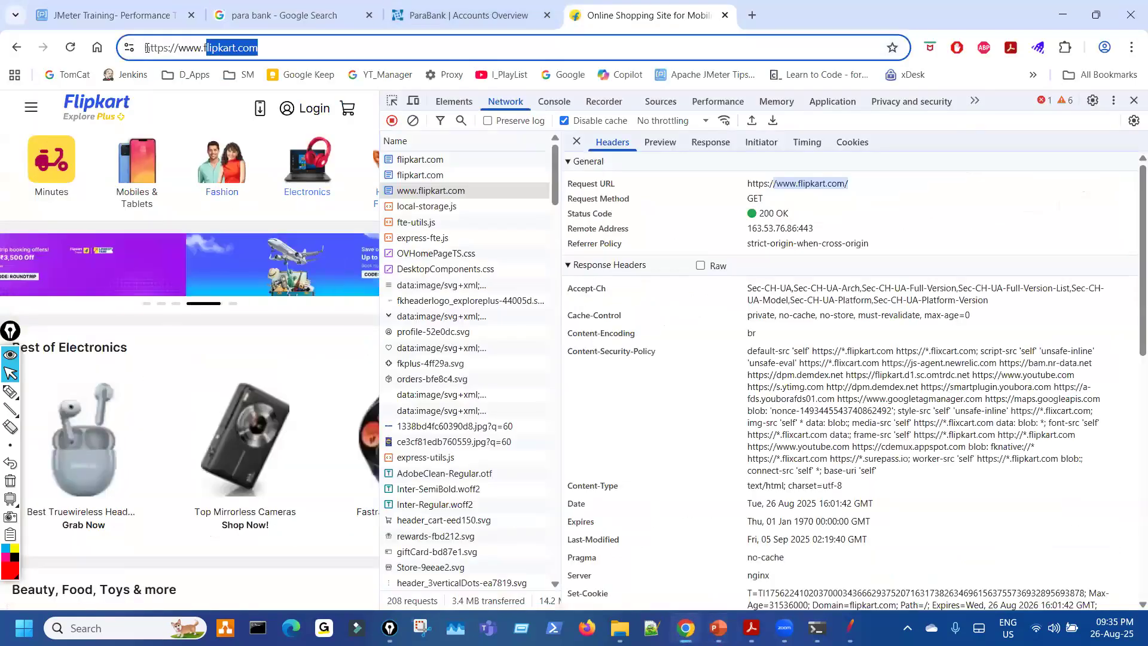
{"action": "left_click", "coordinate": [261, 45]}
{"action": "left_click_drag", "start_coordinate": [144, 50], "coordinate": [216, 125]}
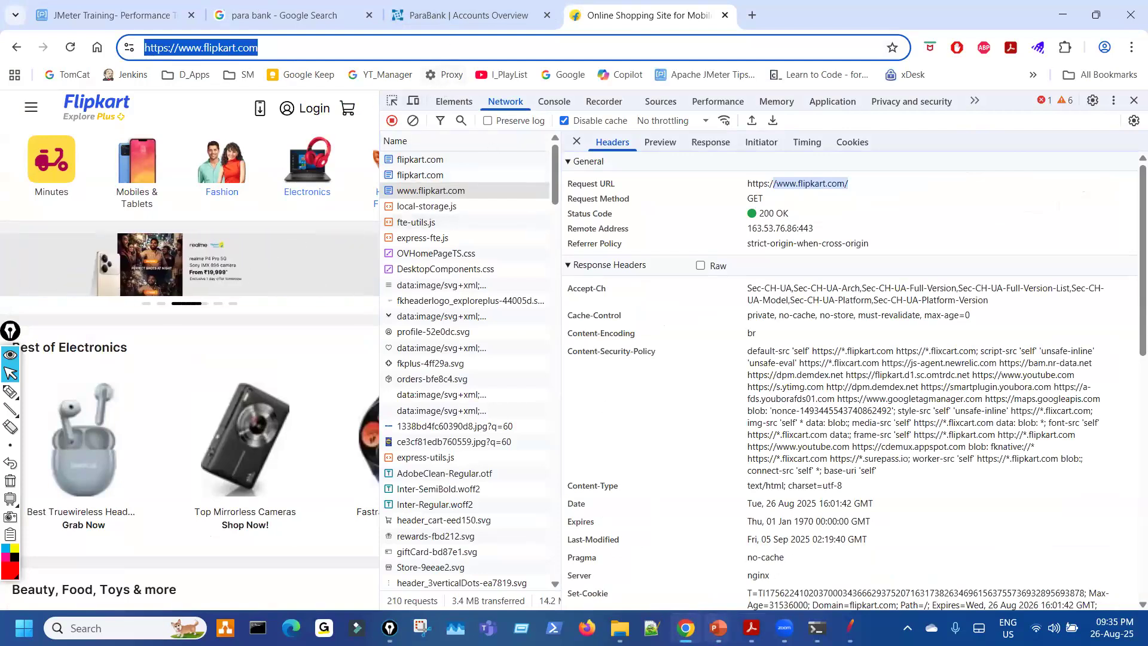
Step: Return to the JMeter_C2A_Notes presentation and browse the slide thumbnails up to about slide 110
{"action": "mouse_move", "coordinate": [718, 628]}
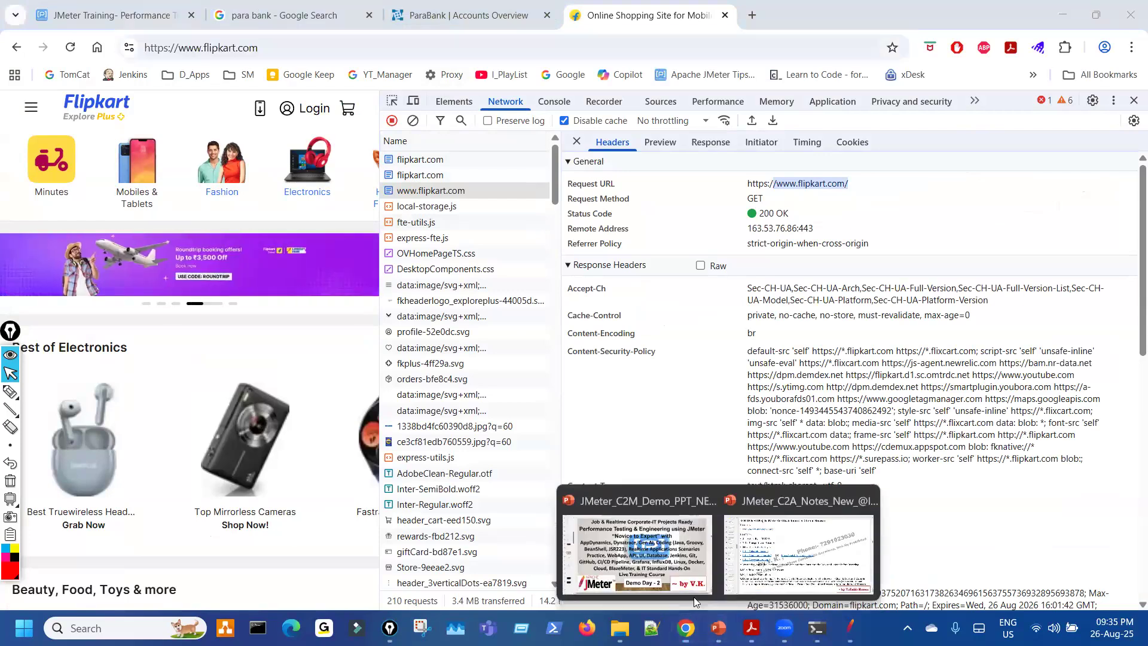
{"action": "left_click", "coordinate": [760, 565]}
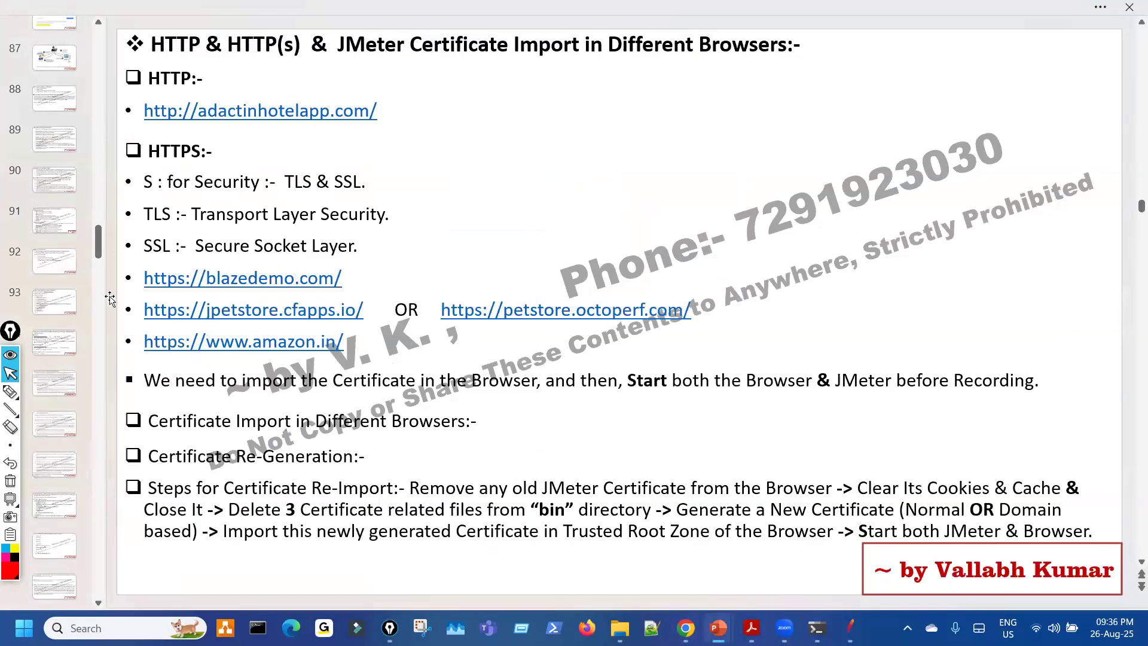
{"action": "scroll", "coordinate": [95, 267], "scroll_direction": "down", "scroll_amount": 5}
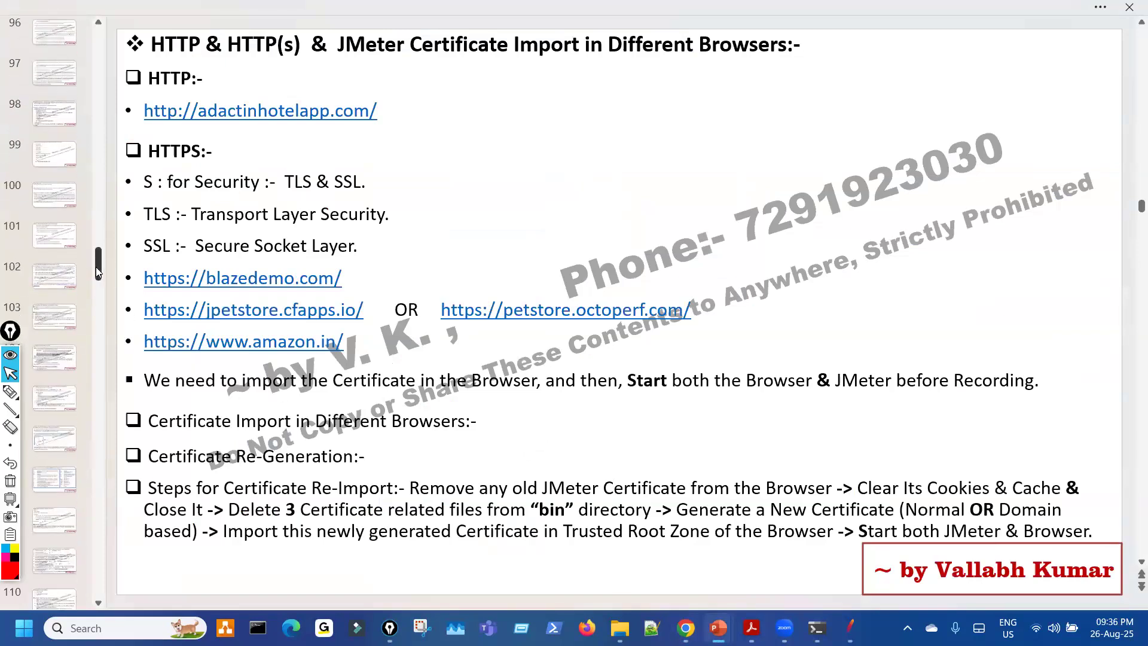
Step: Switch to the JMeter_B2A_CourseContent PDF and review the Day-10 topics on JMeter's directory, properties files and plugins
{"action": "mouse_move", "coordinate": [751, 627]}
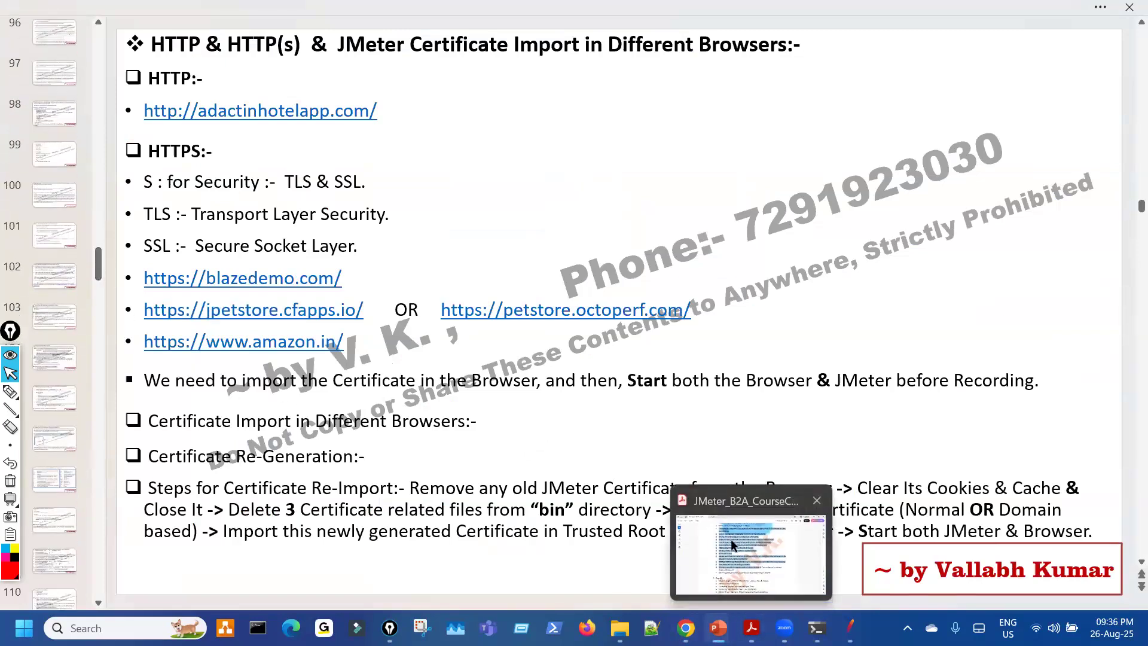
{"action": "left_click", "coordinate": [751, 550]}
{"action": "scroll", "coordinate": [423, 398], "scroll_direction": "up", "scroll_amount": 7}
{"action": "scroll", "coordinate": [422, 394], "scroll_direction": "down", "scroll_amount": 6}
{"action": "scroll", "coordinate": [420, 389], "scroll_direction": "down", "scroll_amount": 2}
{"action": "left_click", "coordinate": [500, 390]}
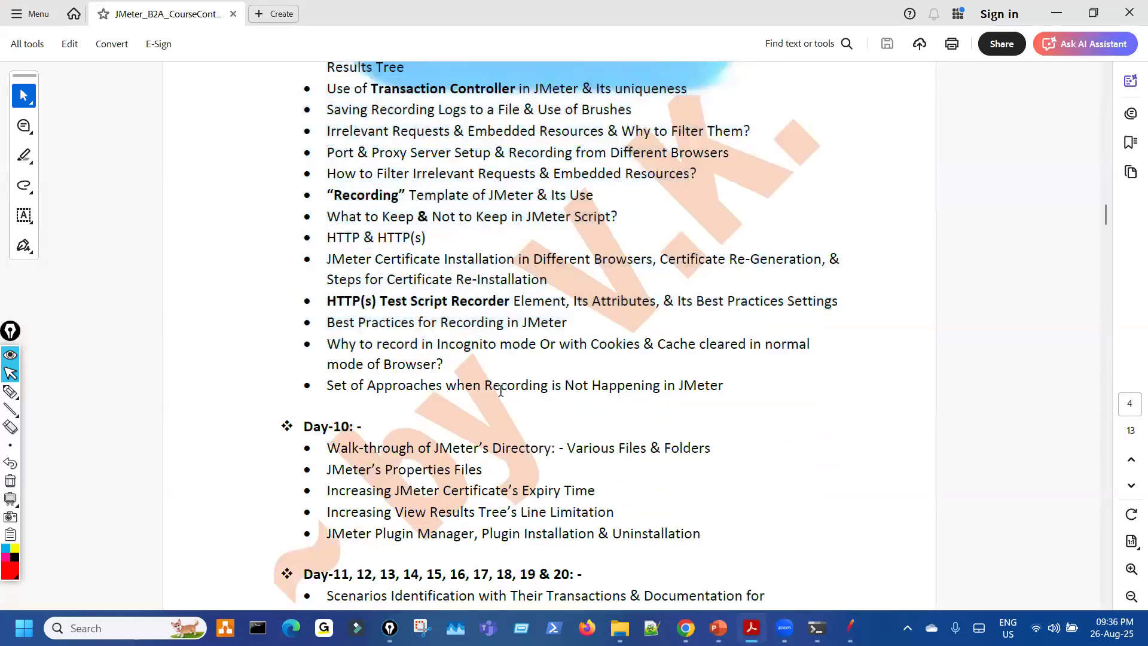
{"action": "scroll", "coordinate": [497, 407], "scroll_direction": "down", "scroll_amount": 5}
{"action": "left_click_drag", "start_coordinate": [343, 215], "coordinate": [541, 286]}
{"action": "left_click", "coordinate": [460, 300]}
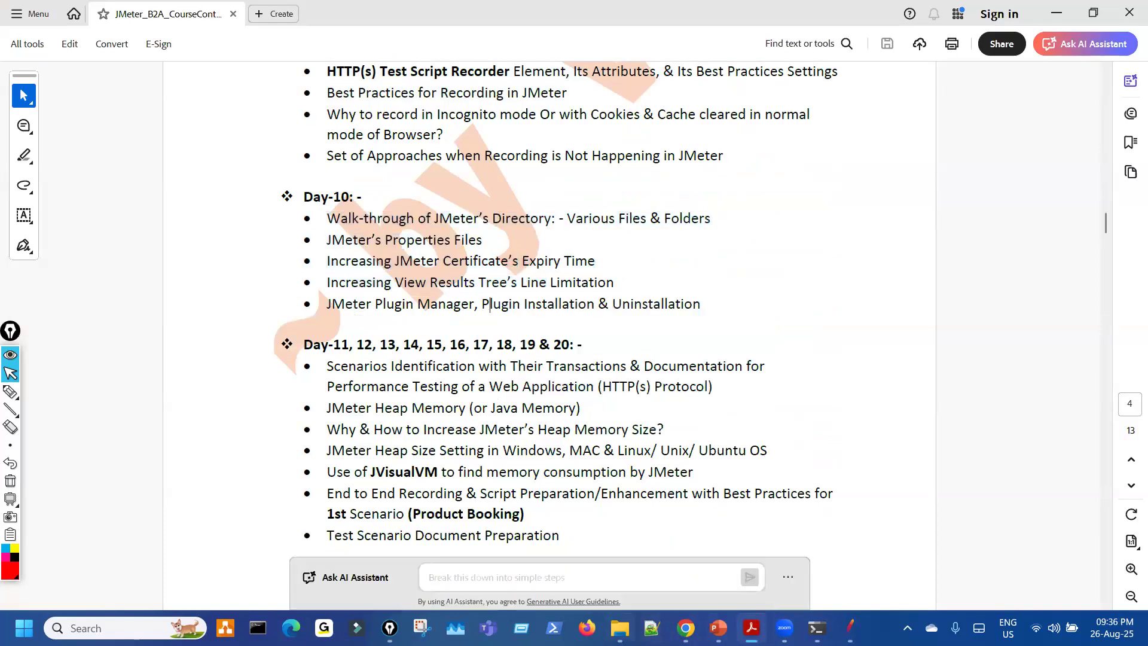
Step: Open the jmeter folder on Local Disk (C:) in File Explorer and bracket its contents with the red annotation pen
{"action": "left_click", "coordinate": [620, 627]}
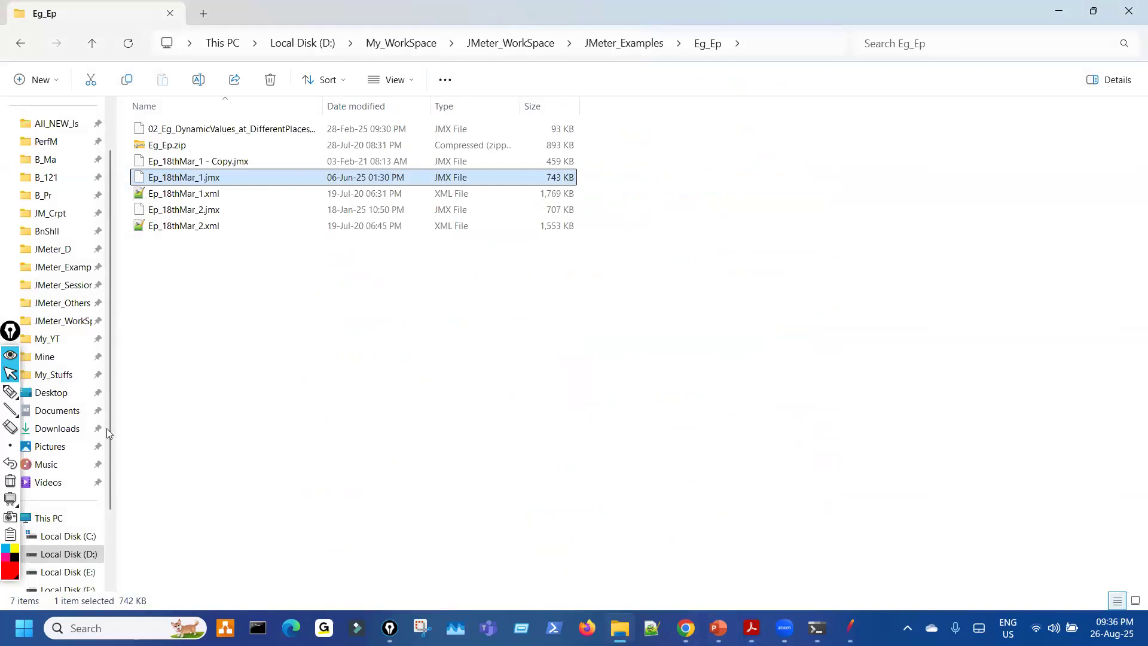
{"action": "left_click", "coordinate": [71, 536]}
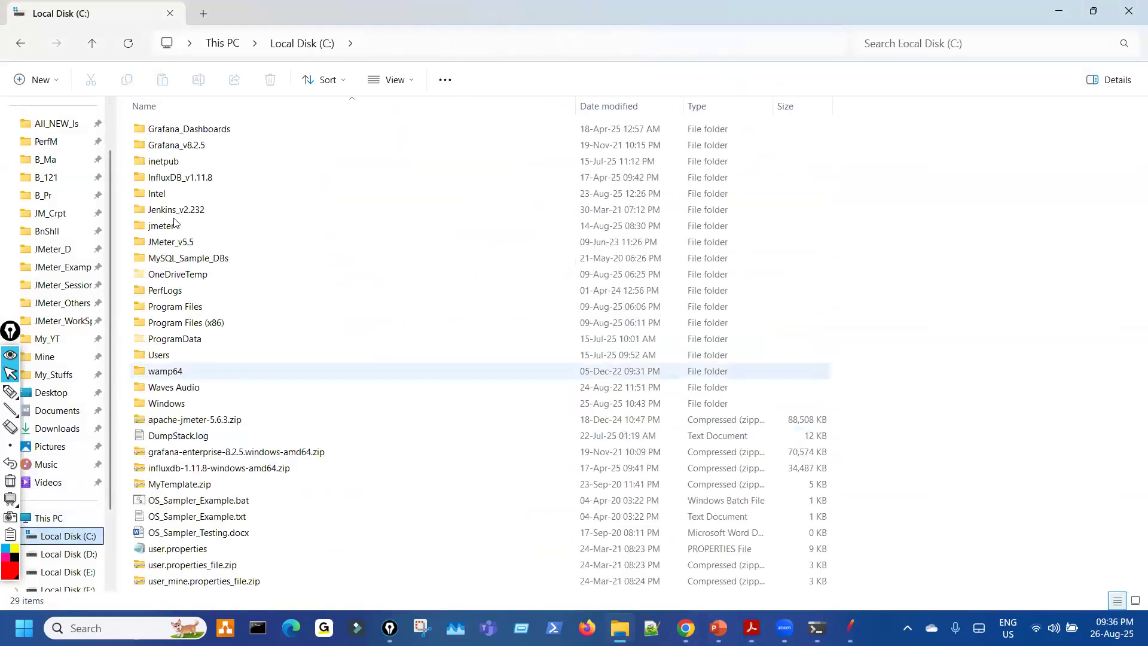
{"action": "double_click", "coordinate": [165, 225]}
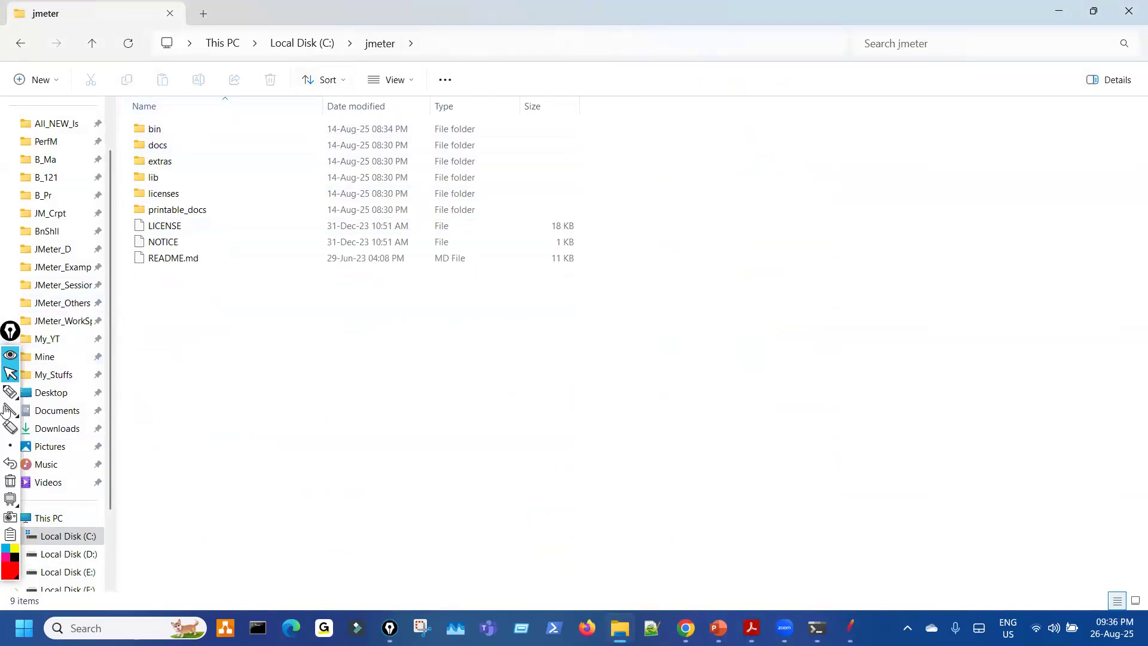
{"action": "left_click", "coordinate": [27, 392]}
{"action": "left_click_drag", "start_coordinate": [182, 112], "coordinate": [255, 289]}
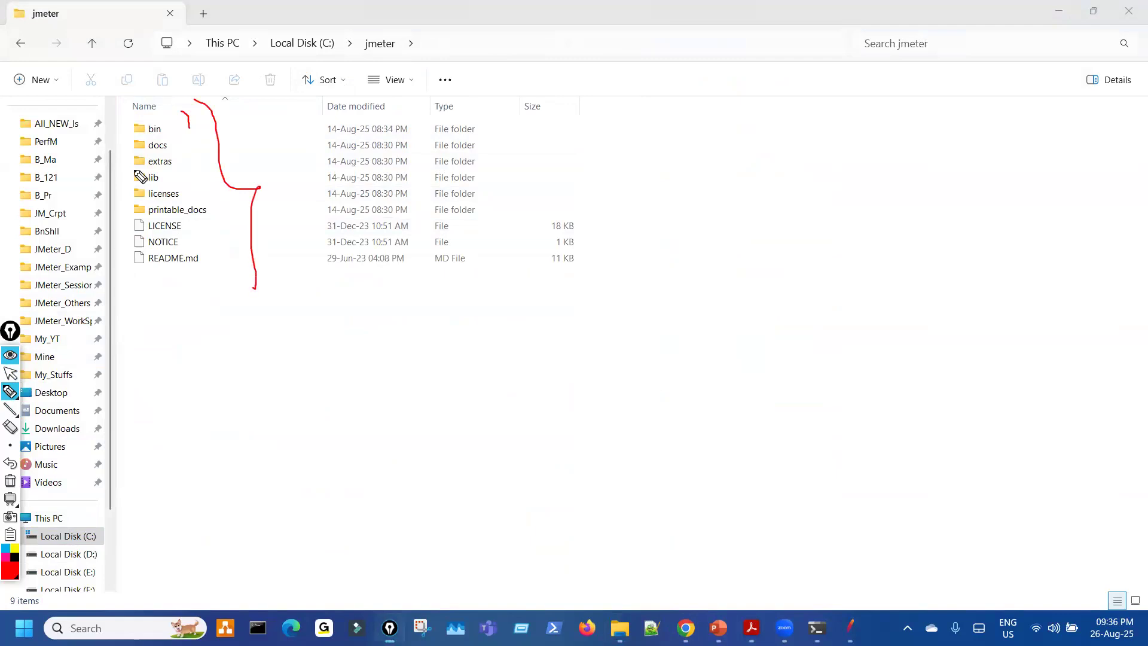
Step: Stop annotating and open the bin folder inside the jmeter directory
{"action": "left_click", "coordinate": [11, 373]}
{"action": "left_click", "coordinate": [144, 133]}
{"action": "double_click", "coordinate": [143, 132]}
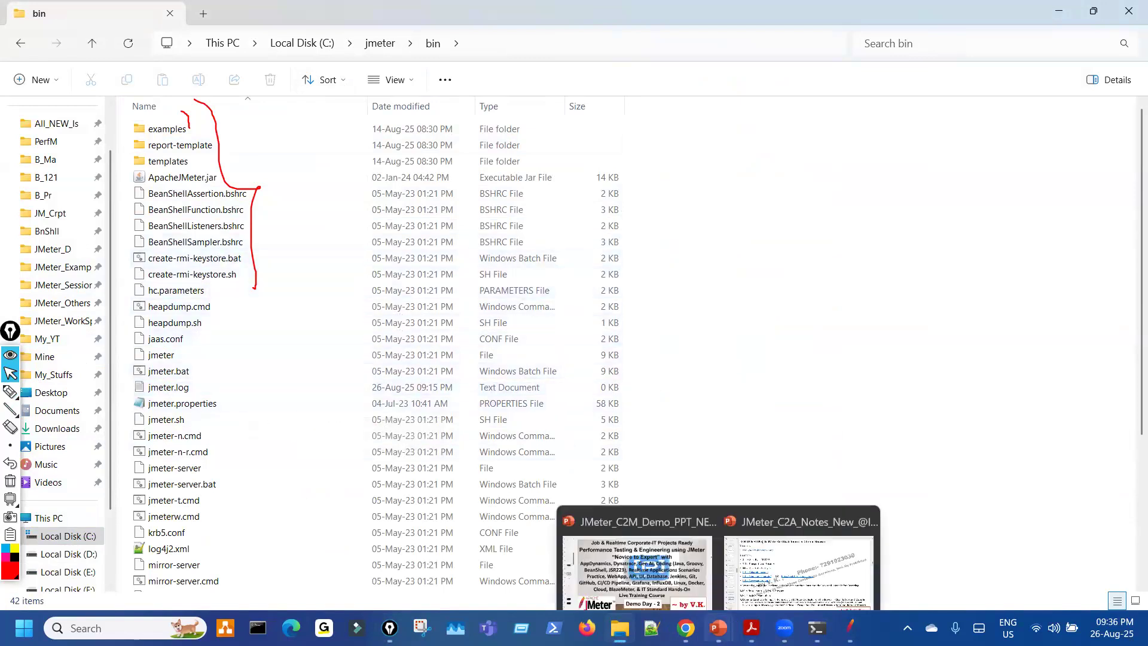
Step: Switch to JMeter with Ep_18thMar_1.jmx, maximize its window and mark the test plan tree elements with red pen strokes
{"action": "mouse_move", "coordinate": [749, 625]}
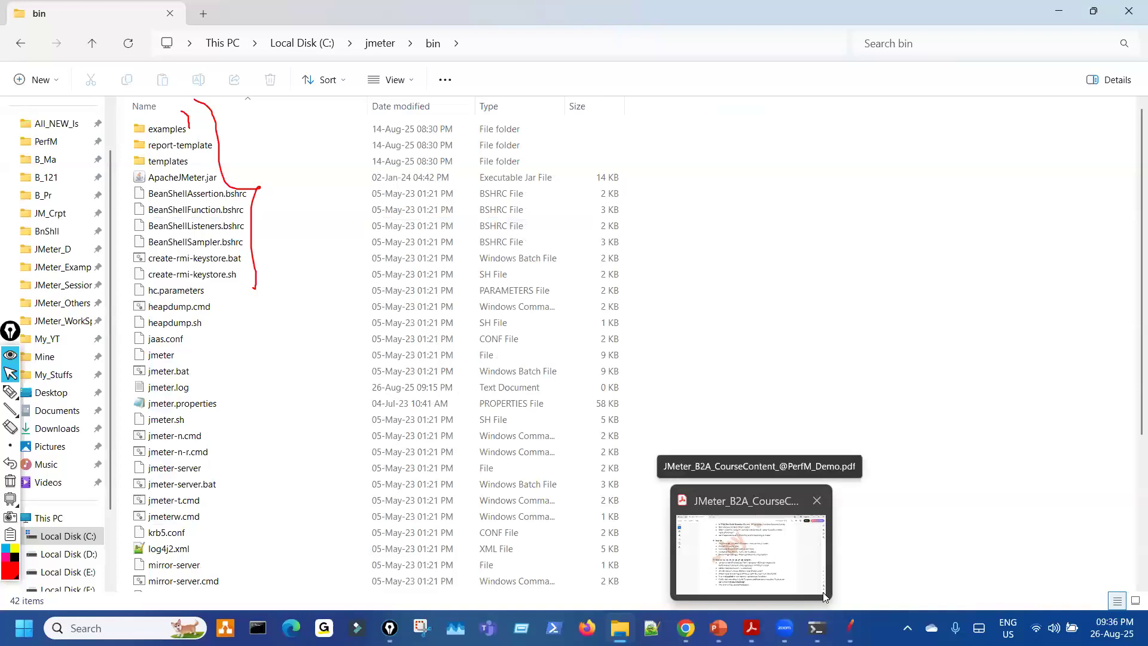
{"action": "left_click", "coordinate": [849, 628]}
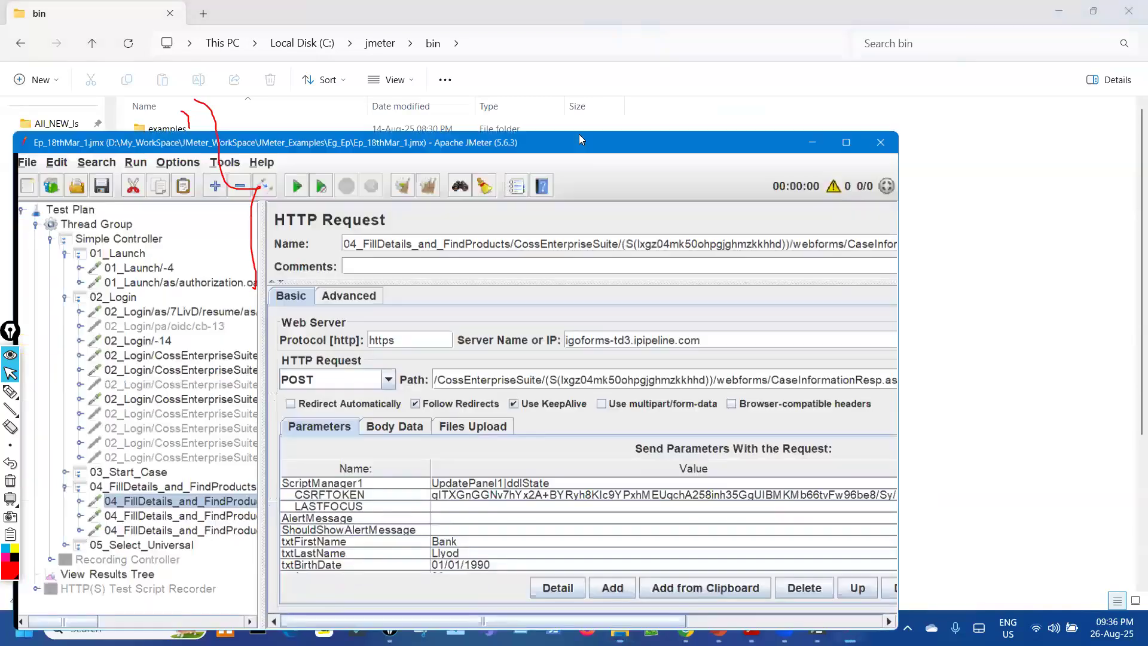
{"action": "double_click", "coordinate": [579, 134]}
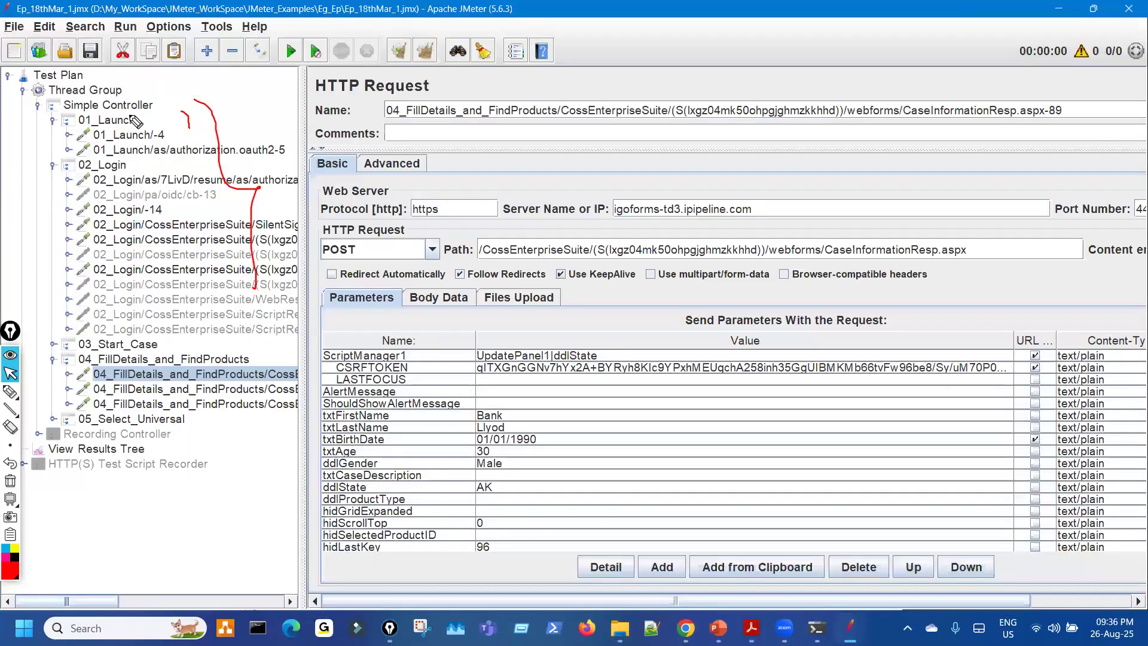
{"action": "left_click_drag", "start_coordinate": [130, 114], "coordinate": [181, 94]}
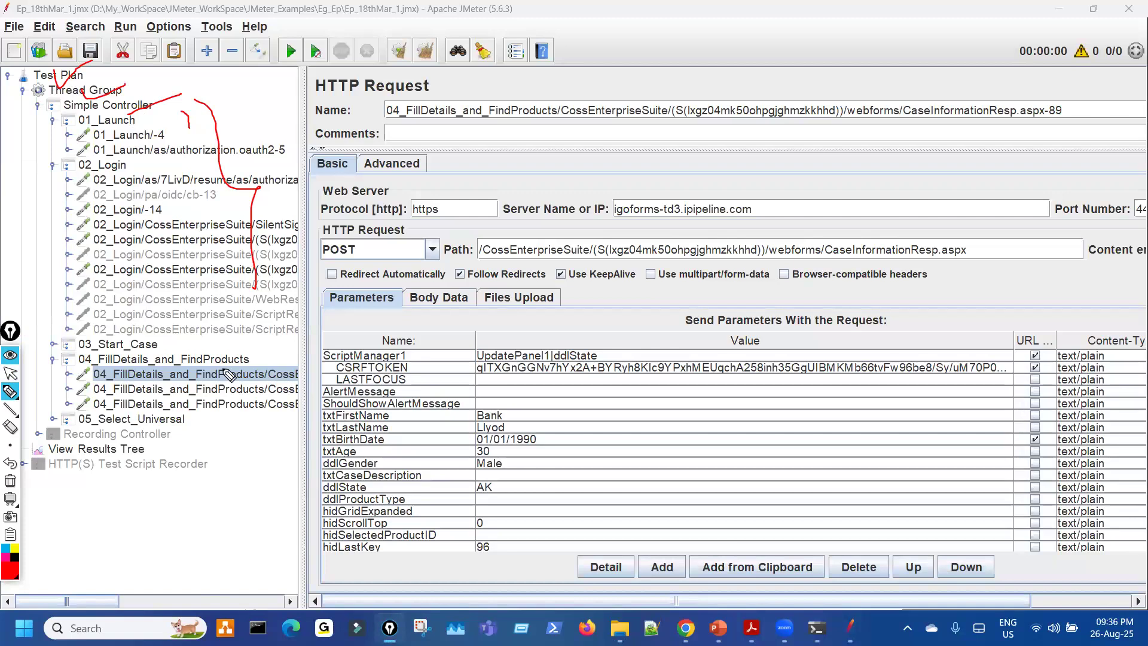
{"action": "left_click_drag", "start_coordinate": [123, 436], "coordinate": [115, 475]}
Step: Mark the Body Data section and underline the Path of the displayed HTTP request with the red annotation pen
{"action": "left_click", "coordinate": [10, 392]}
{"action": "left_click_drag", "start_coordinate": [432, 290], "coordinate": [425, 291]}
{"action": "left_click_drag", "start_coordinate": [500, 262], "coordinate": [725, 251]}
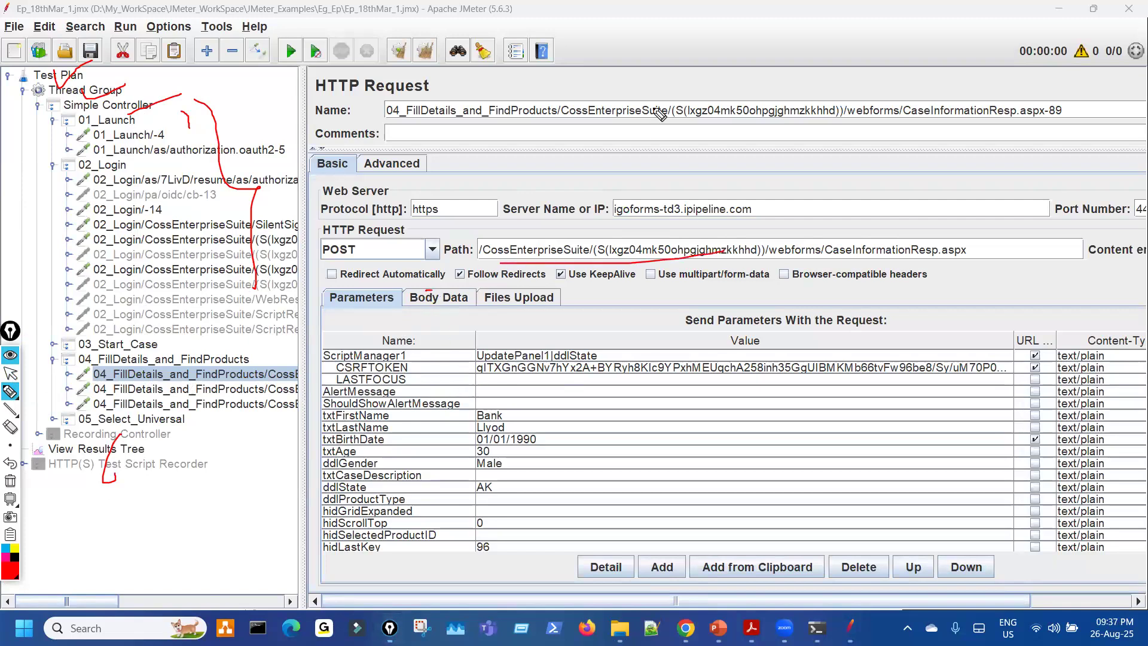
Step: Stop annotating, expand the first request under 04_FillDetails_and_FindProducts and show its HTTP Header Manager
{"action": "left_click", "coordinate": [10, 373]}
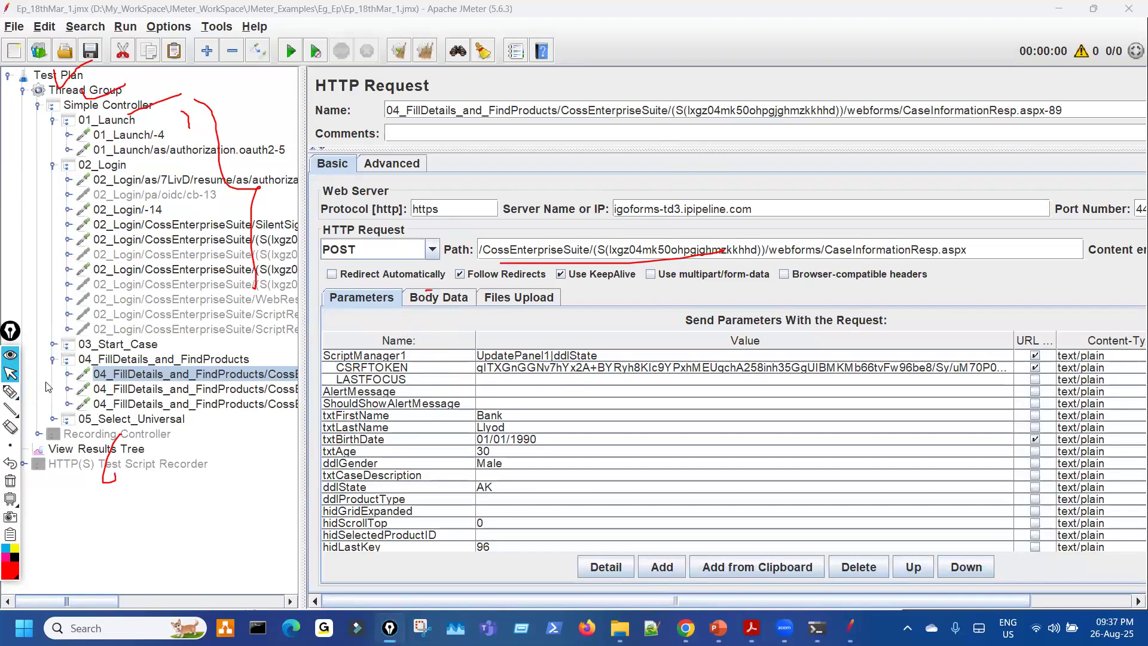
{"action": "left_click", "coordinate": [67, 376]}
{"action": "left_click", "coordinate": [170, 389]}
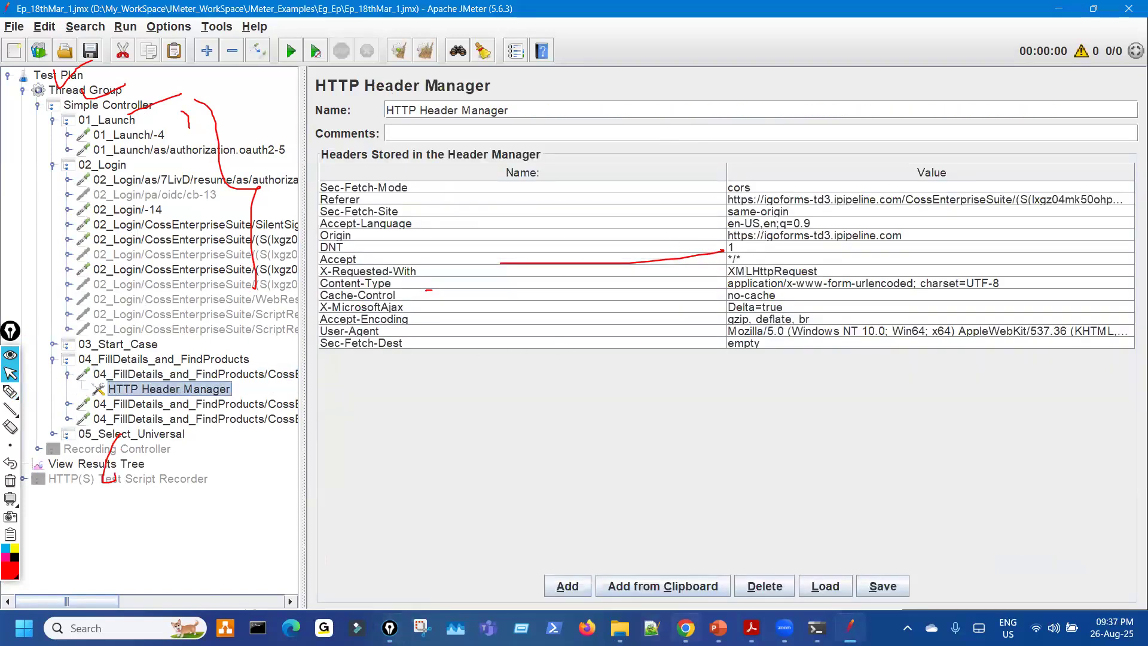
{"action": "left_click", "coordinate": [686, 628]}
{"action": "left_click_drag", "start_coordinate": [750, 300], "coordinate": [791, 483]}
{"action": "scroll", "coordinate": [788, 478], "scroll_direction": "down", "scroll_amount": 9}
{"action": "left_click_drag", "start_coordinate": [746, 385], "coordinate": [776, 498]}
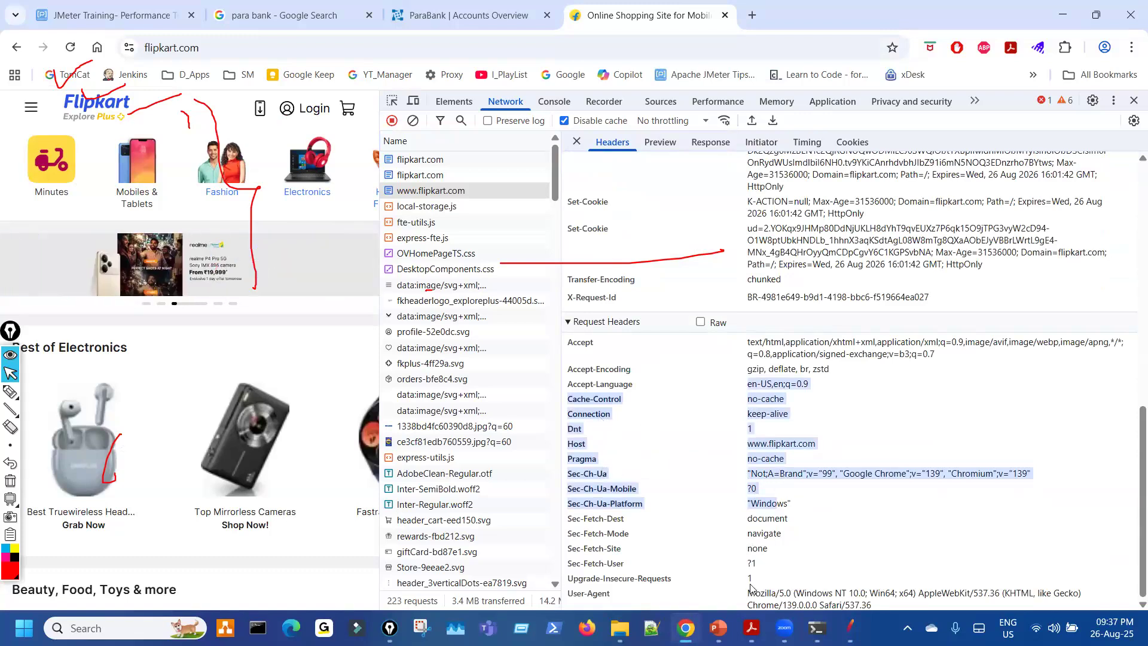
Step: Switch to File Explorer, clear the red annotations and reopen the bin folder from the jmeter directory
{"action": "mouse_move", "coordinate": [785, 628]}
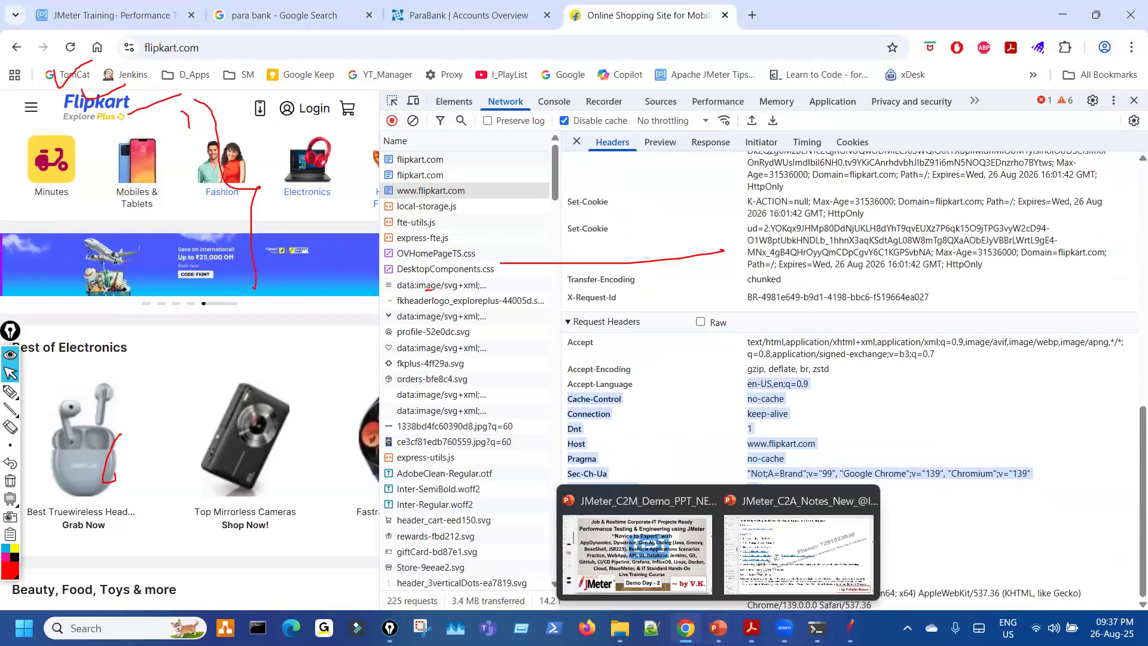
{"action": "mouse_move", "coordinate": [619, 628]}
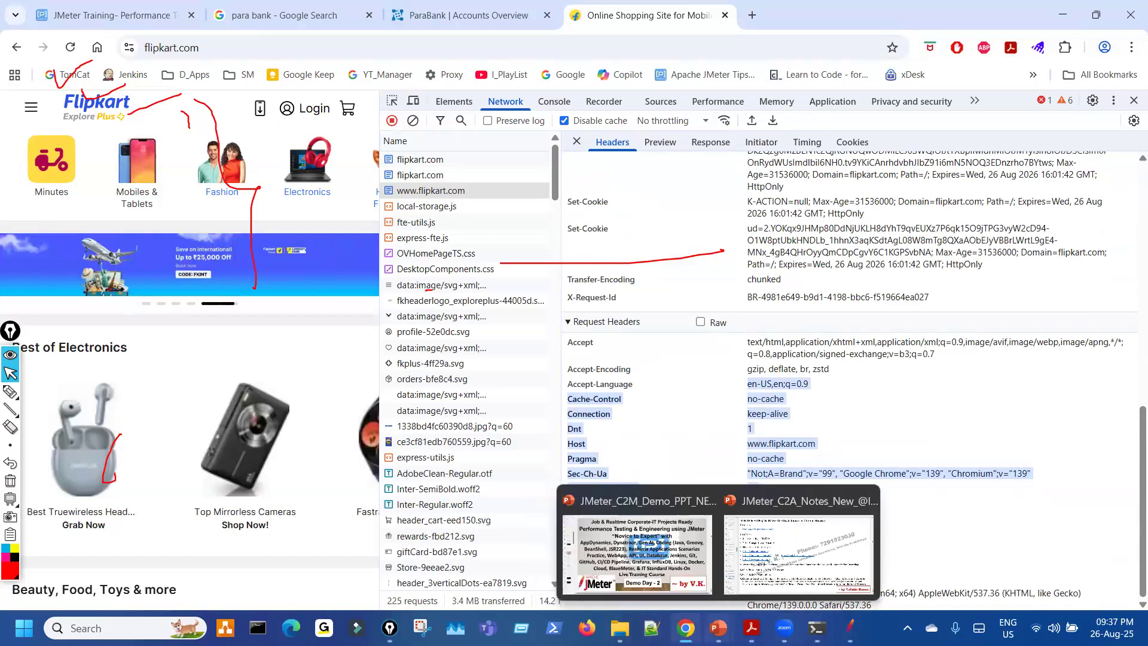
{"action": "left_click", "coordinate": [751, 628]}
{"action": "left_click", "coordinate": [622, 626]}
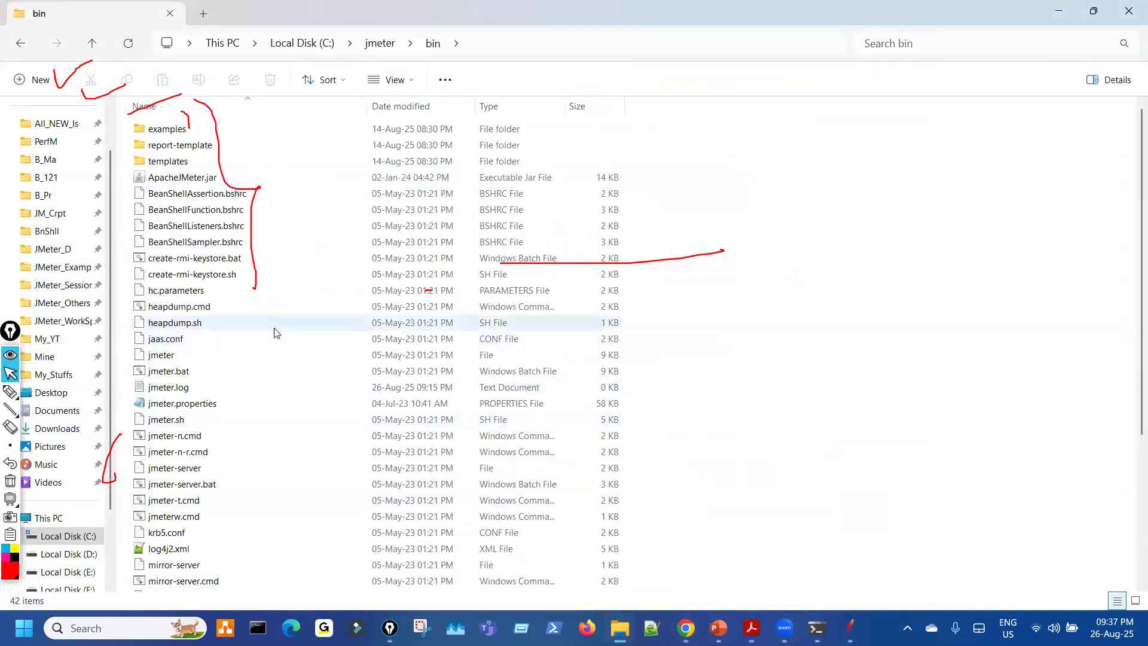
{"action": "key", "text": "ctrl+shift+7"}
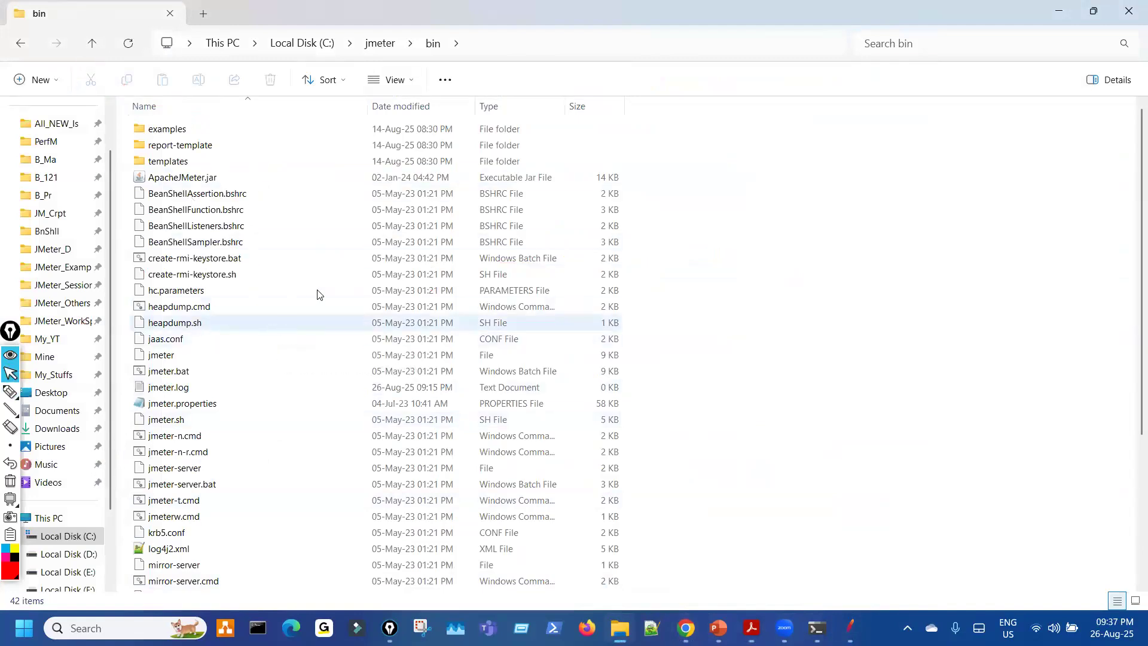
{"action": "left_click", "coordinate": [381, 43]}
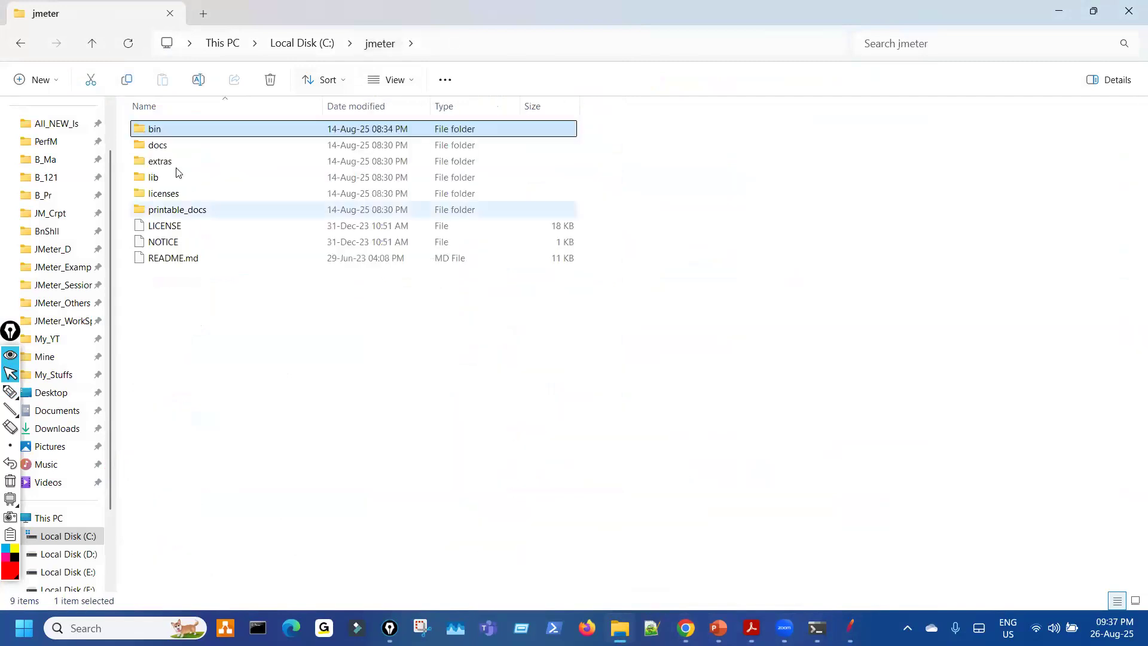
{"action": "double_click", "coordinate": [202, 129]}
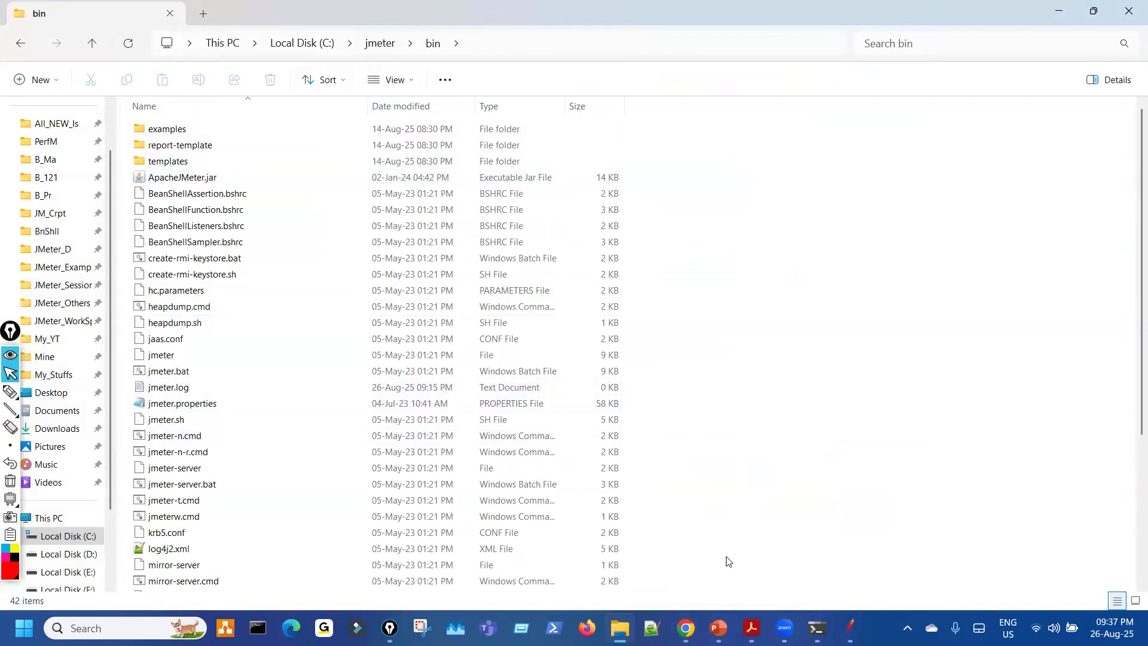
Step: Switch to the course content PDF and highlight the Day-10 topics, from the directory walk-through to plugin installation and uninstallation
{"action": "key", "text": "alt+Tab"}
{"action": "scroll", "coordinate": [419, 426], "scroll_direction": "down", "scroll_amount": 2}
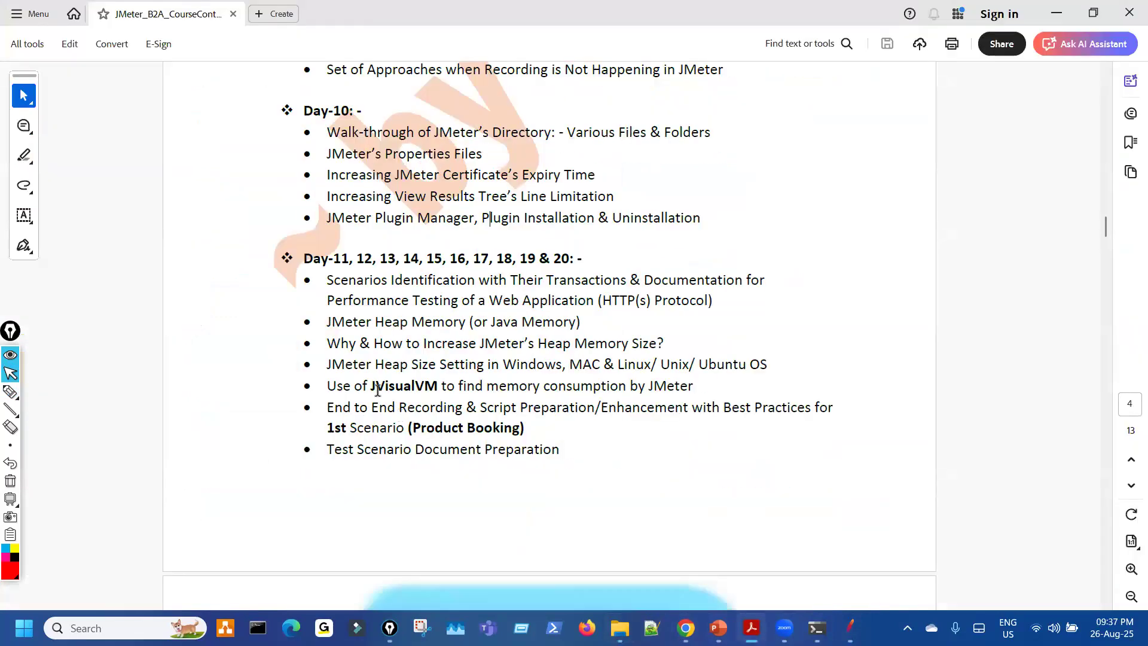
{"action": "double_click", "coordinate": [365, 126]}
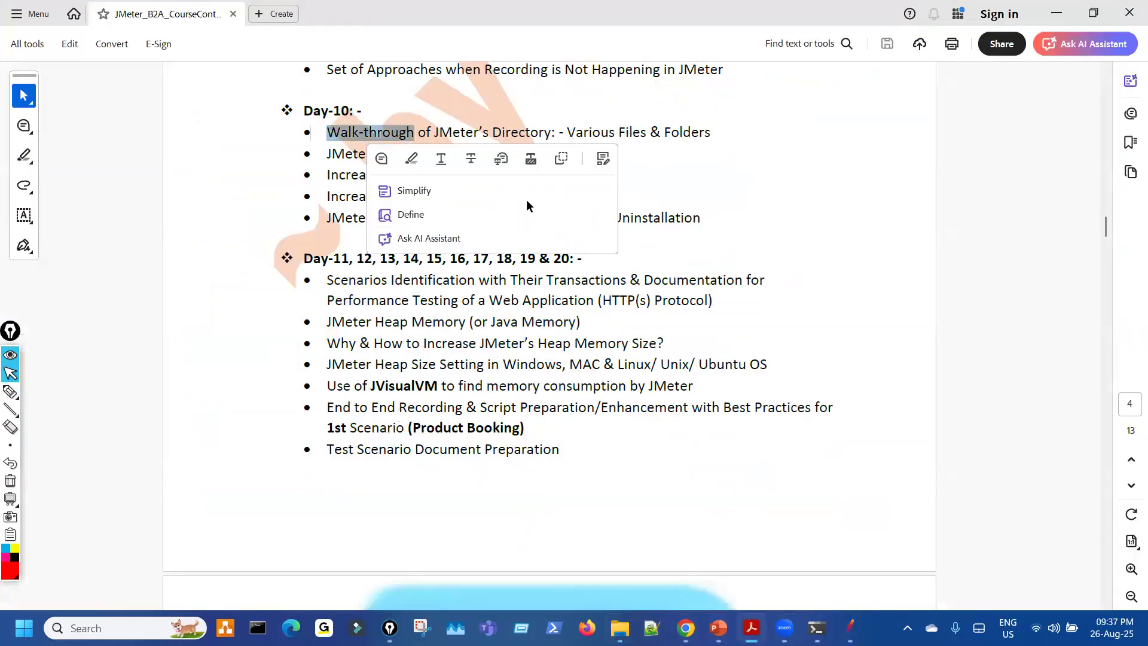
{"action": "left_click", "coordinate": [740, 214]}
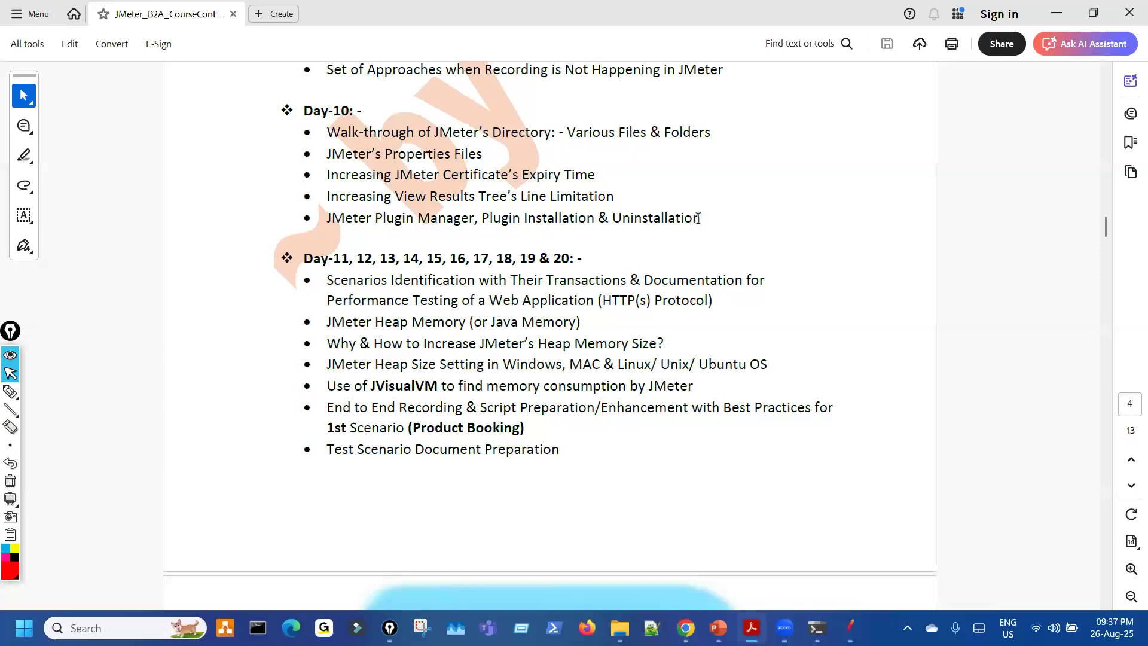
{"action": "left_click_drag", "start_coordinate": [701, 218], "coordinate": [326, 154]}
{"action": "scroll", "coordinate": [307, 404], "scroll_direction": "down", "scroll_amount": 2}
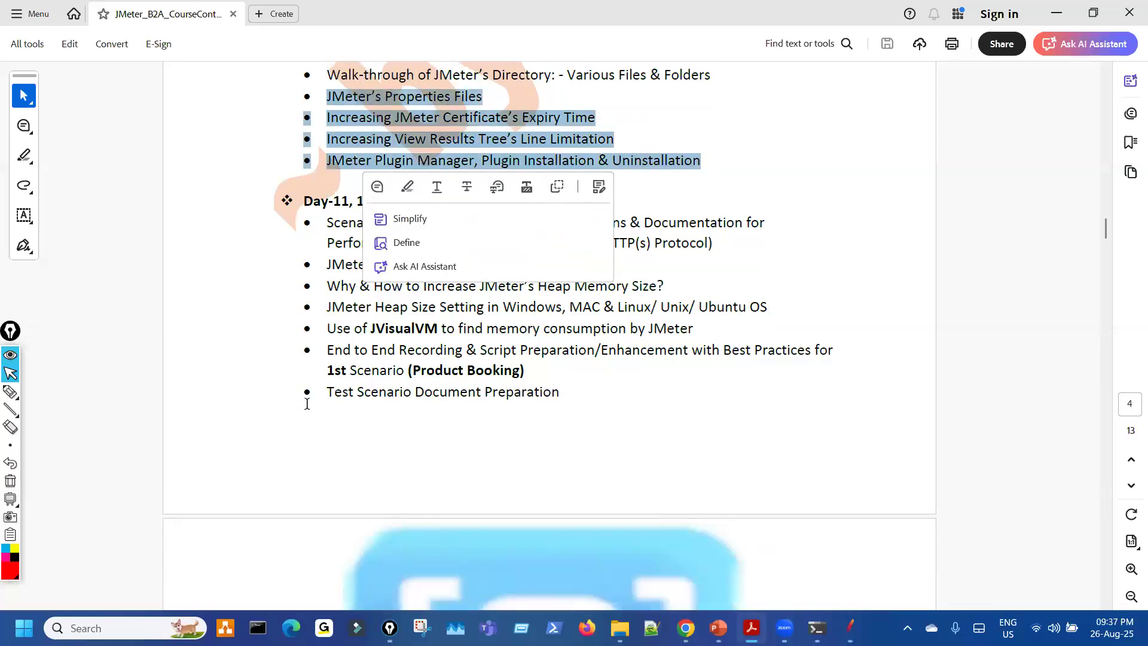
Step: Point out the Product Booking scenario and the scenario identification topic under Day-11 to Day-20
{"action": "left_click", "coordinate": [681, 383]}
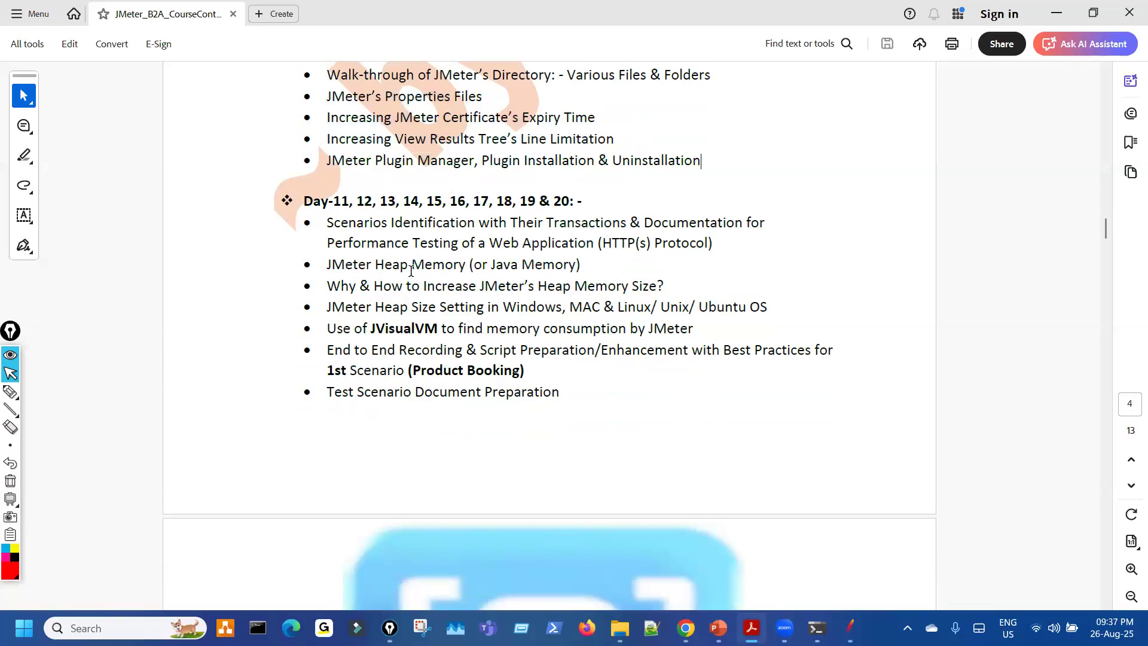
{"action": "left_click_drag", "start_coordinate": [524, 369], "coordinate": [412, 370]}
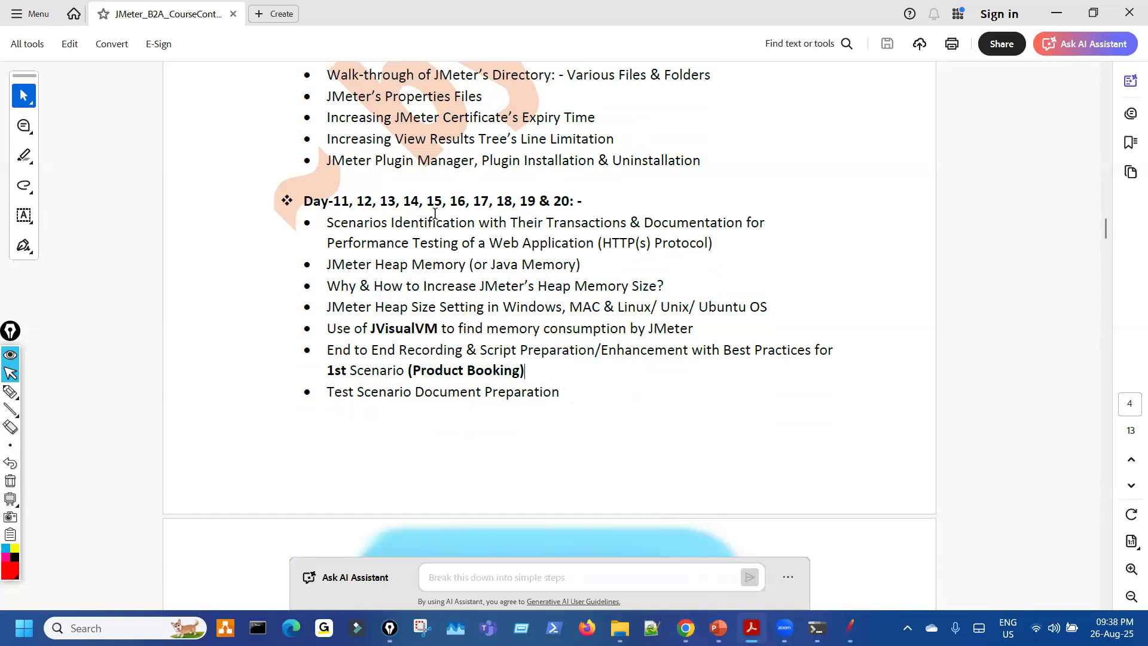
{"action": "left_click_drag", "start_coordinate": [470, 223], "coordinate": [506, 224]}
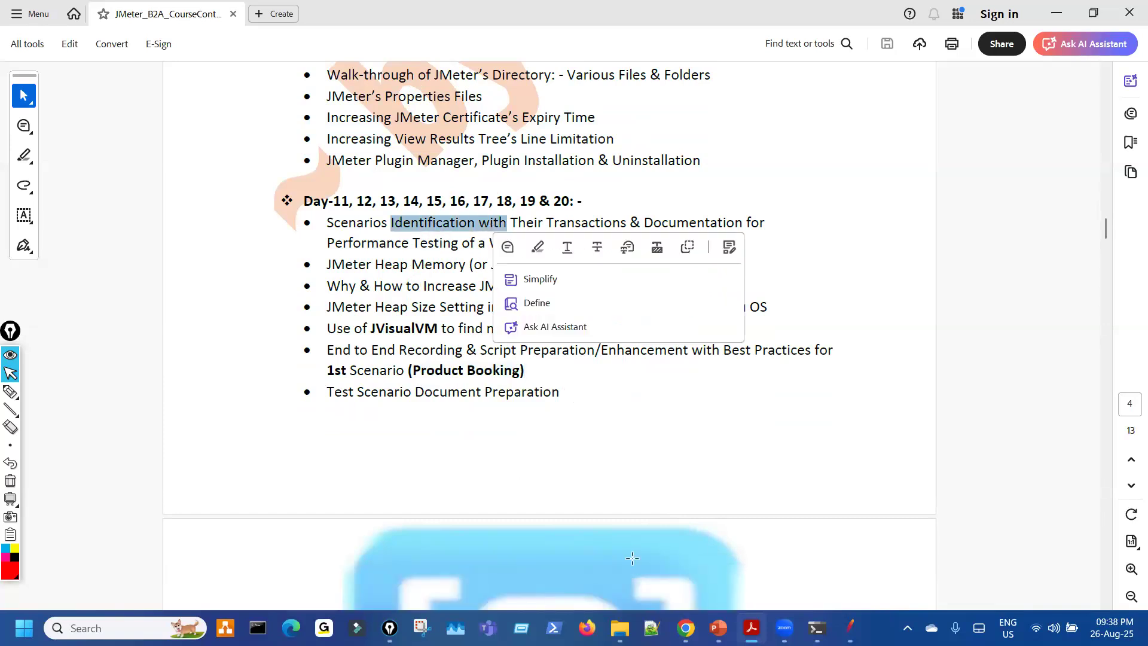
Step: Switch to the JMeter_C2A_Notes presentation, show the Scenarios Identification slide and point out the PetStore Product Booking scenario
{"action": "mouse_move", "coordinate": [720, 624]}
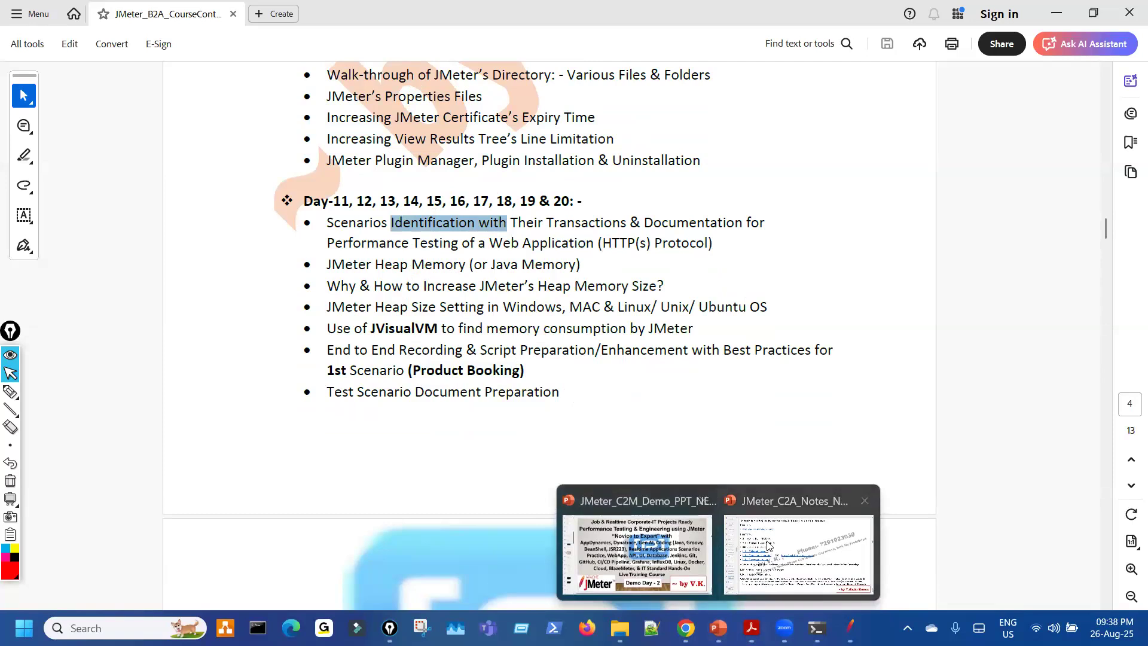
{"action": "left_click", "coordinate": [747, 545]}
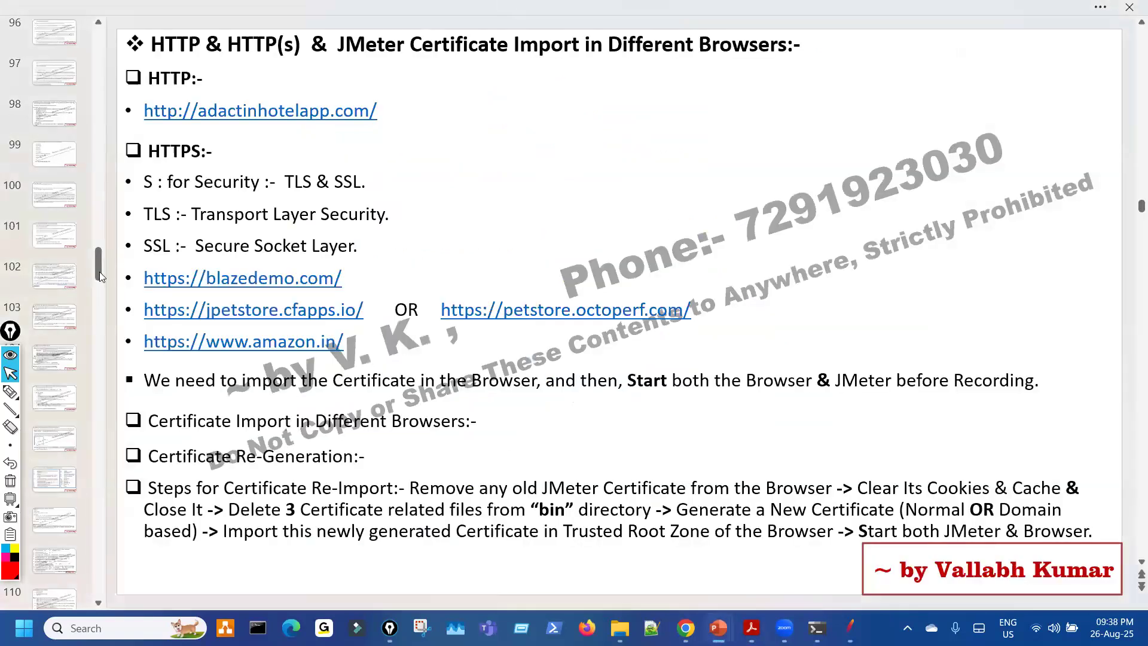
{"action": "scroll", "coordinate": [99, 270], "scroll_direction": "down", "scroll_amount": 5}
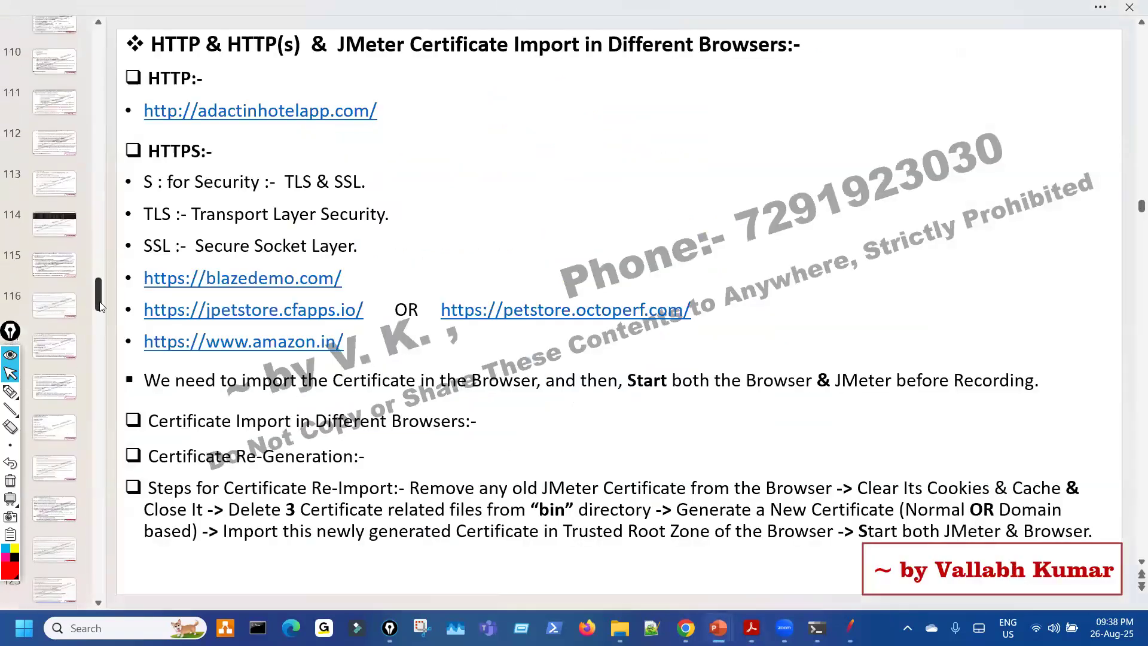
{"action": "scroll", "coordinate": [101, 321], "scroll_direction": "up", "scroll_amount": 3}
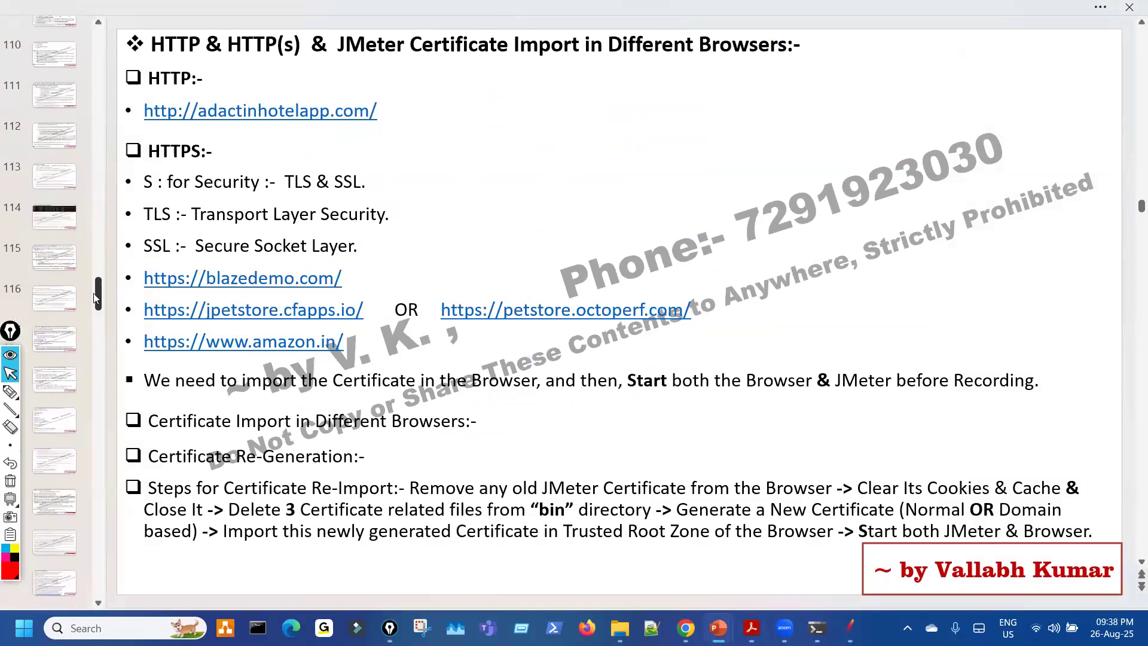
{"action": "scroll", "coordinate": [94, 283], "scroll_direction": "up", "scroll_amount": 15}
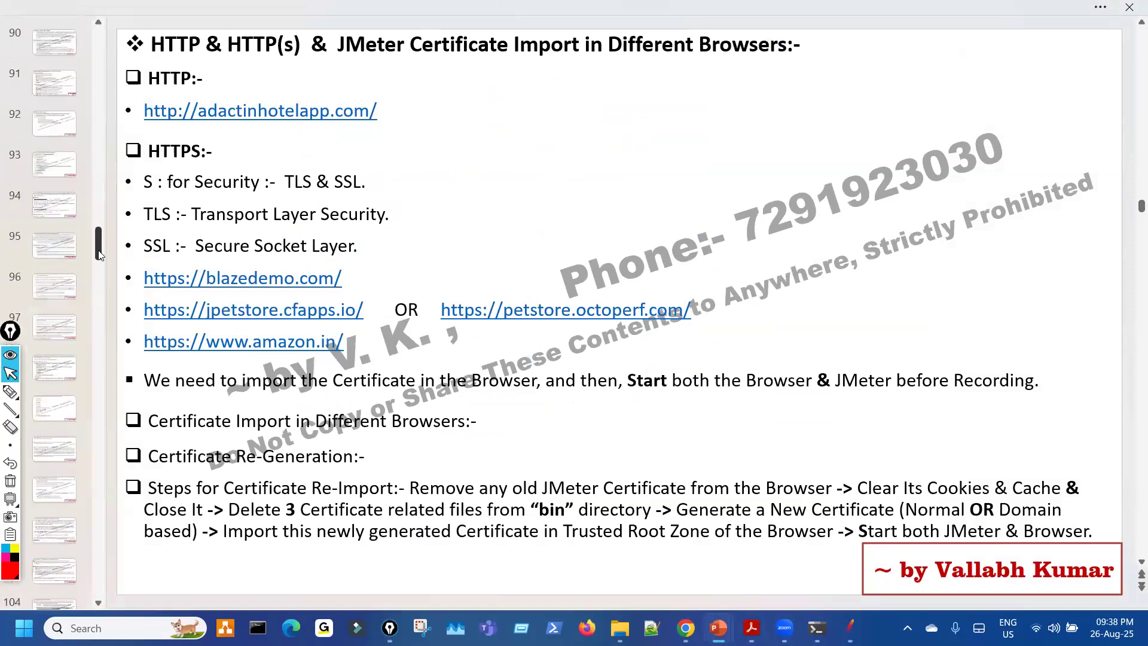
{"action": "scroll", "coordinate": [102, 242], "scroll_direction": "up", "scroll_amount": 1}
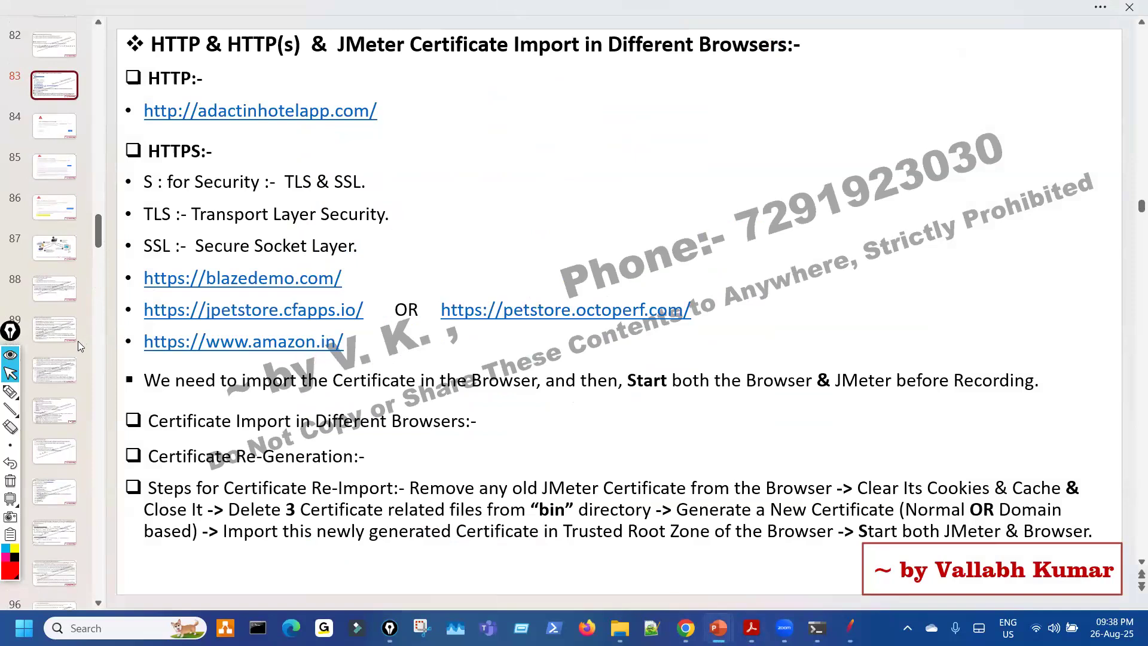
{"action": "left_click", "coordinate": [54, 528]}
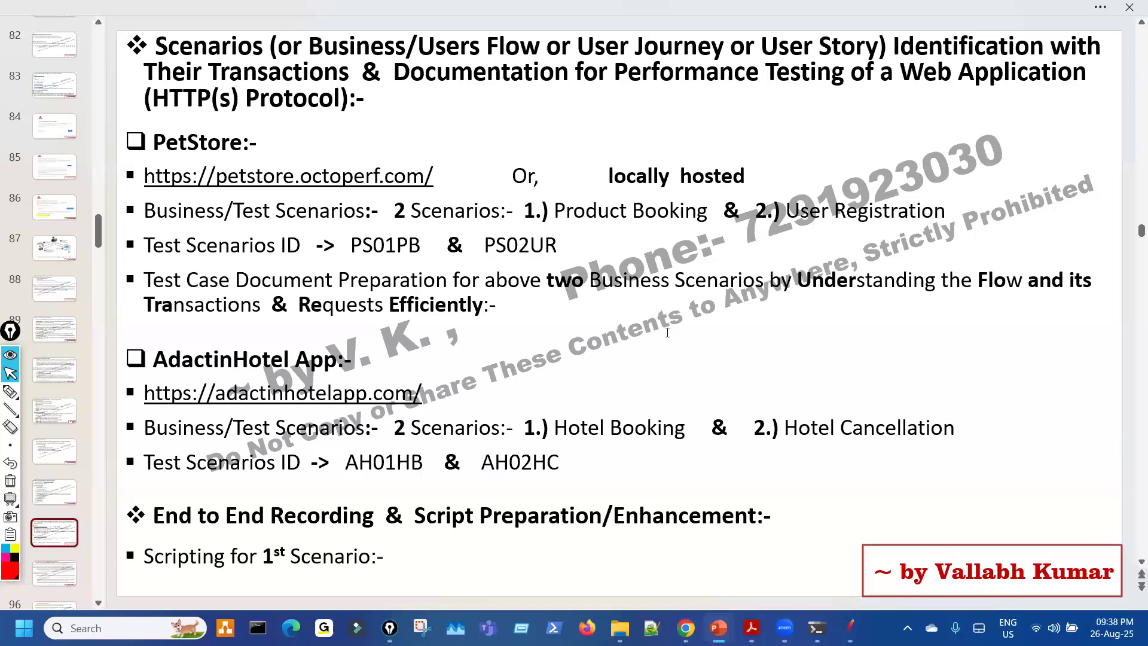
{"action": "left_click_drag", "start_coordinate": [589, 212], "coordinate": [606, 212]}
{"action": "left_click", "coordinate": [547, 361]}
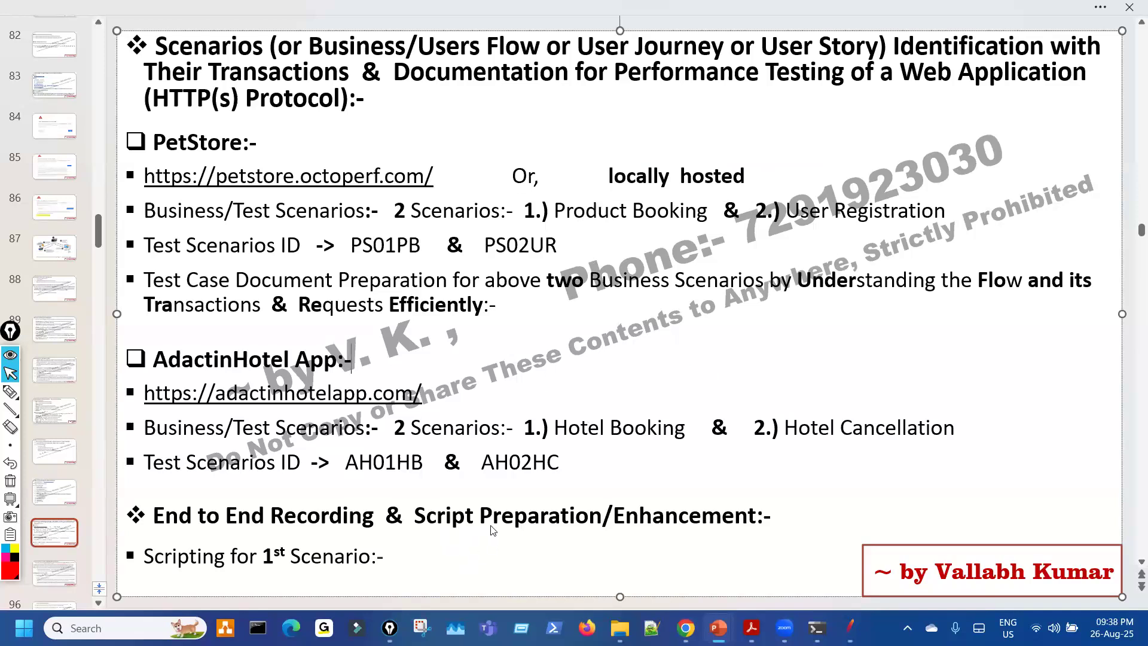
Step: Browse to the "Steps to Follow for Scripting with IT Standard Best Practices" slide and highlight "Heap Size to 3-4" in point 1
{"action": "scroll", "coordinate": [490, 530], "scroll_direction": "down", "scroll_amount": 1}
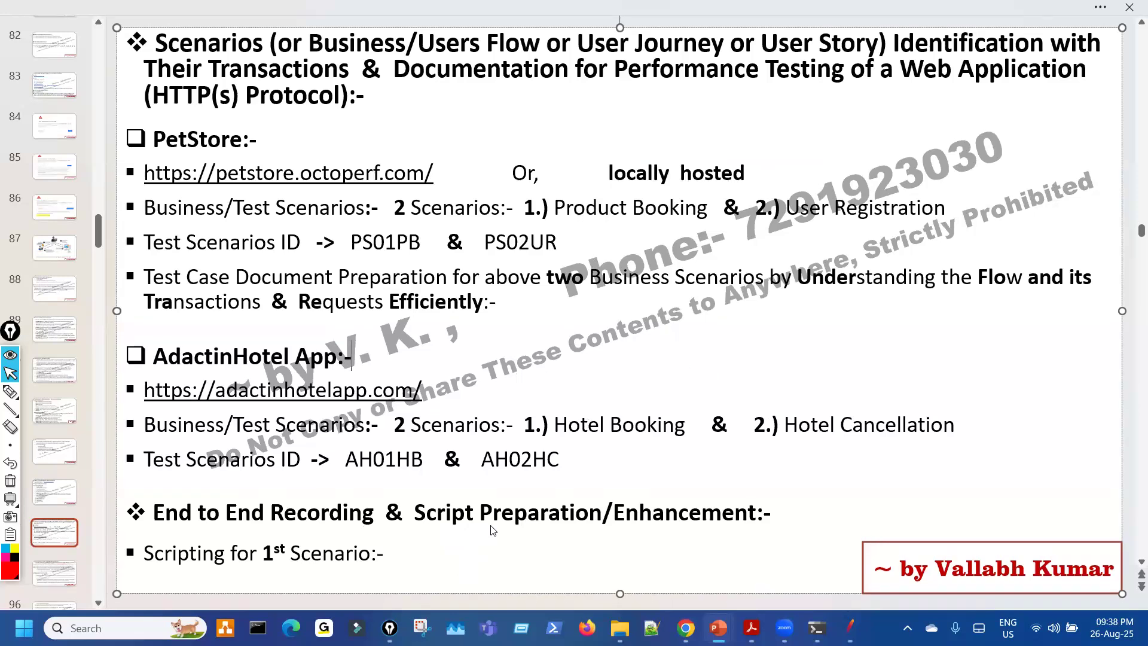
{"action": "scroll", "coordinate": [346, 290], "scroll_direction": "down", "scroll_amount": 3}
{"action": "scroll", "coordinate": [364, 335], "scroll_direction": "down", "scroll_amount": 3}
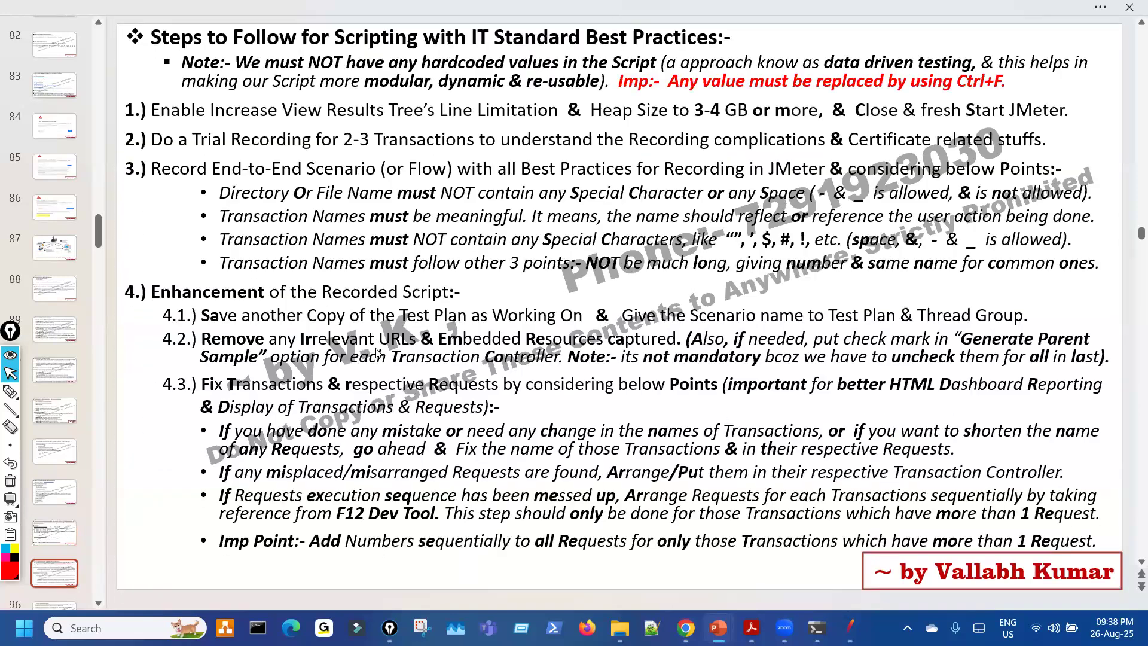
{"action": "scroll", "coordinate": [222, 367], "scroll_direction": "down", "scroll_amount": 3}
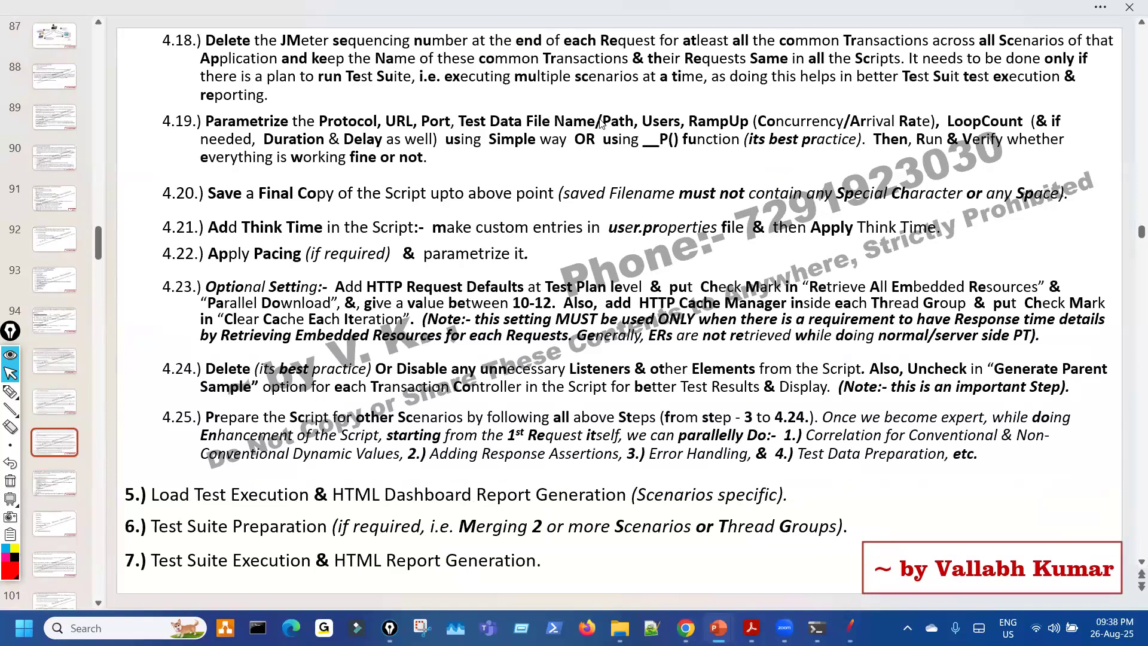
{"action": "scroll", "coordinate": [603, 126], "scroll_direction": "up", "scroll_amount": 6}
{"action": "left_click_drag", "start_coordinate": [614, 124], "coordinate": [728, 124]}
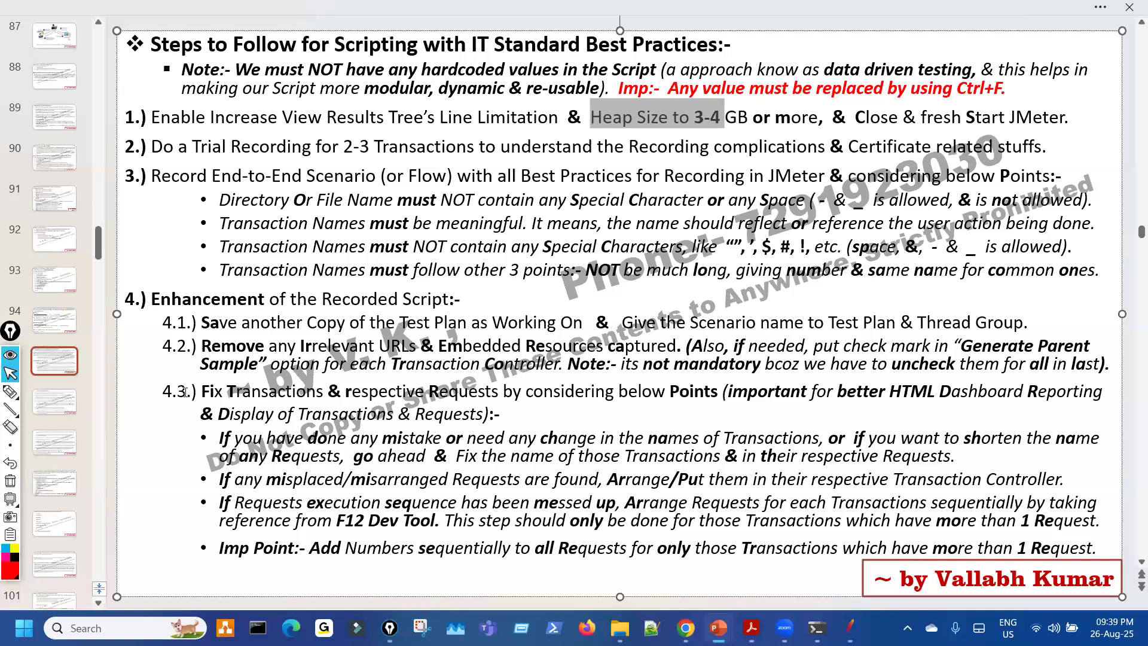
Step: Show the slide with steps 4.4 to 4.17 and point out the HTTP Cookie Manager, "Use of CSV" and JMeter Functions or Codes
{"action": "scroll", "coordinate": [185, 392], "scroll_direction": "down", "scroll_amount": 2}
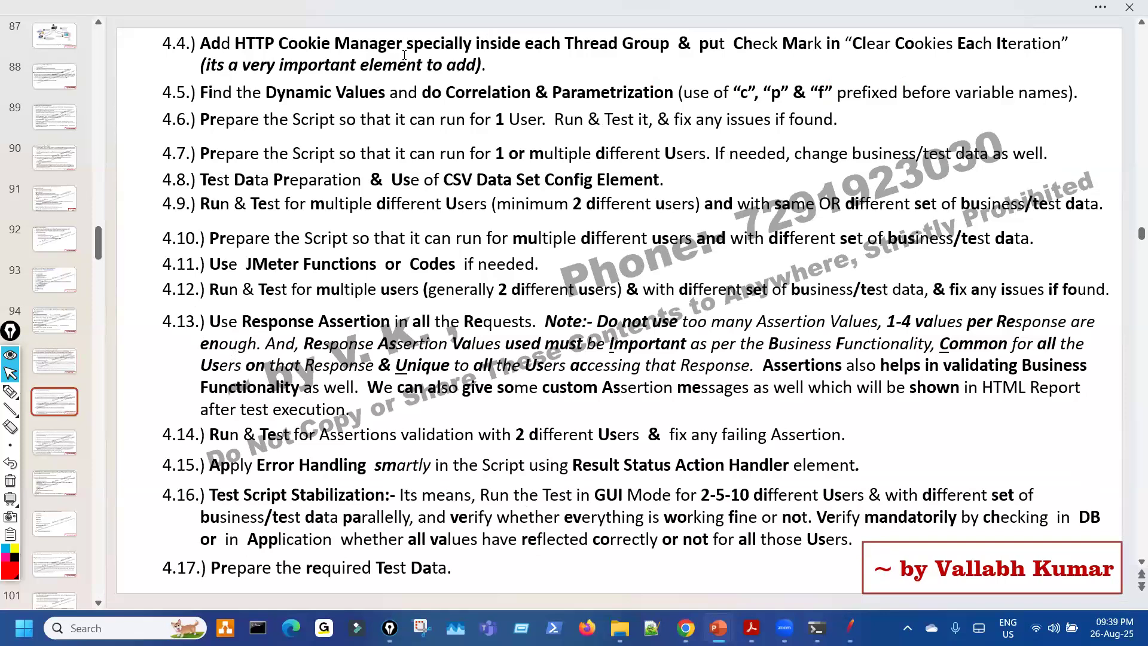
{"action": "left_click", "coordinate": [339, 37]}
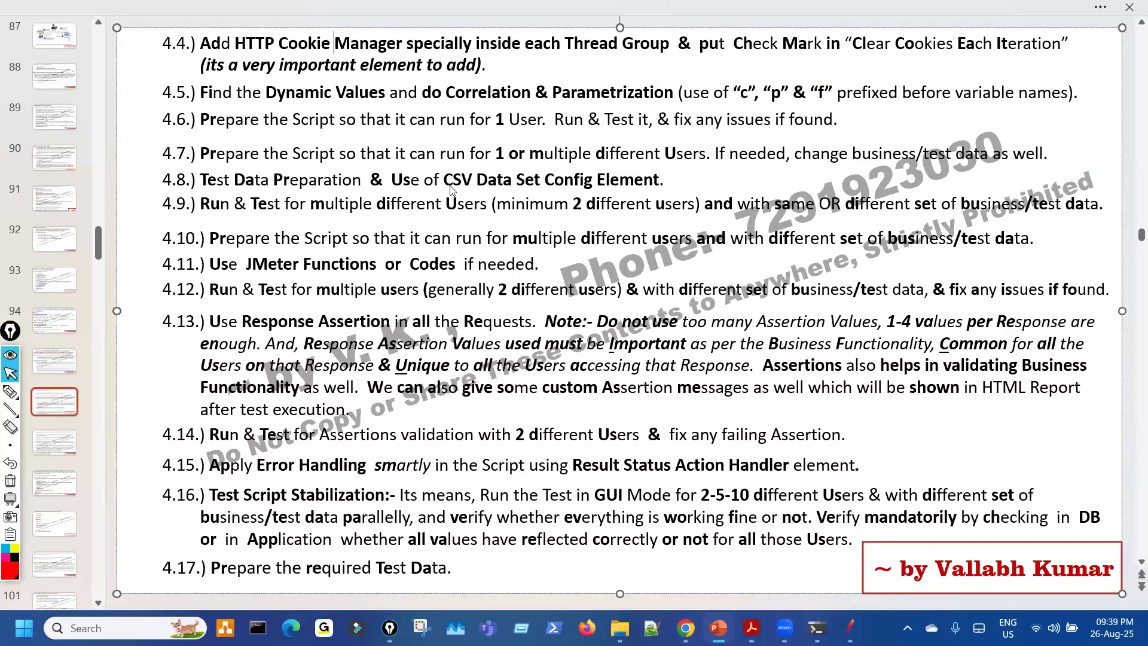
{"action": "left_click_drag", "start_coordinate": [391, 182], "coordinate": [476, 182]}
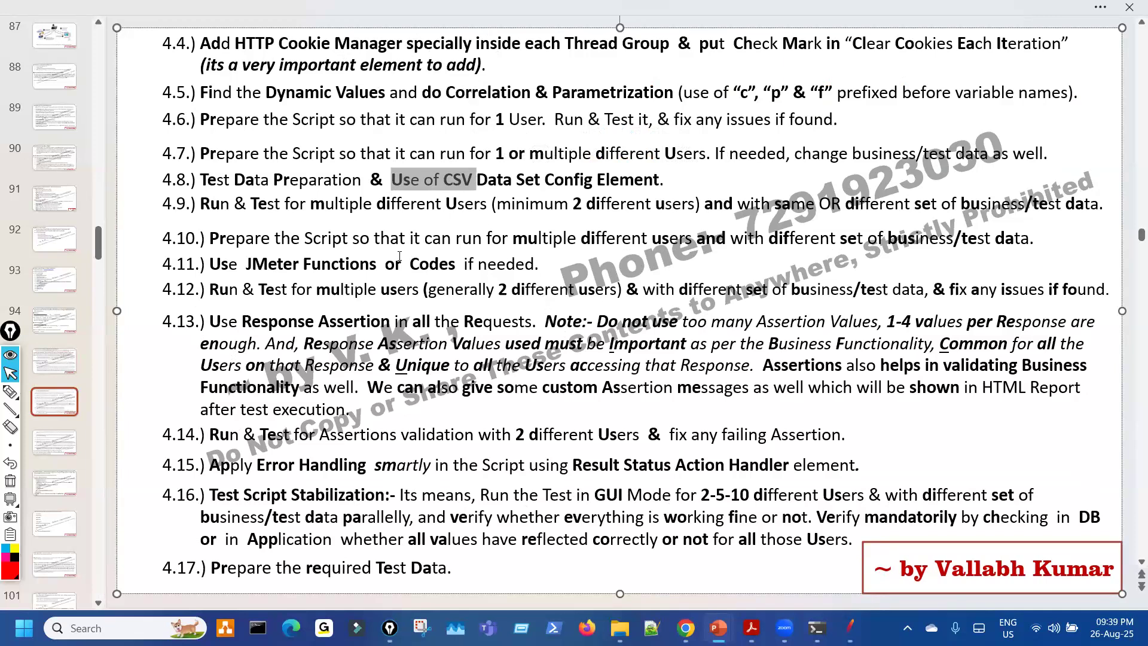
{"action": "left_click_drag", "start_coordinate": [293, 273], "coordinate": [304, 273]}
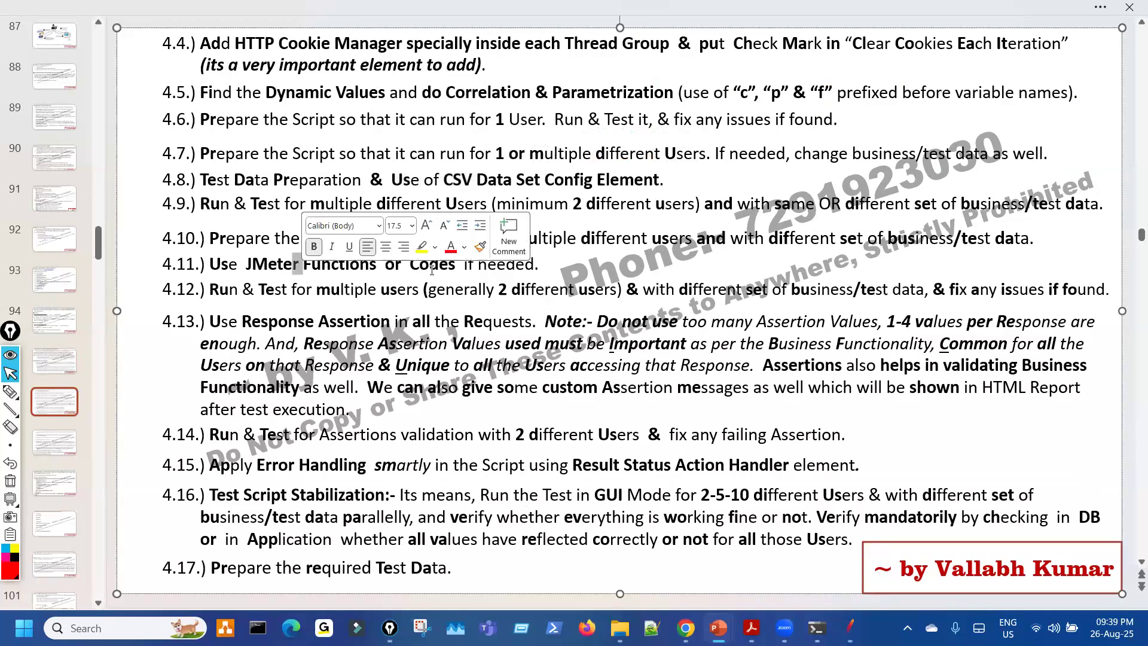
{"action": "left_click_drag", "start_coordinate": [431, 270], "coordinate": [448, 269]}
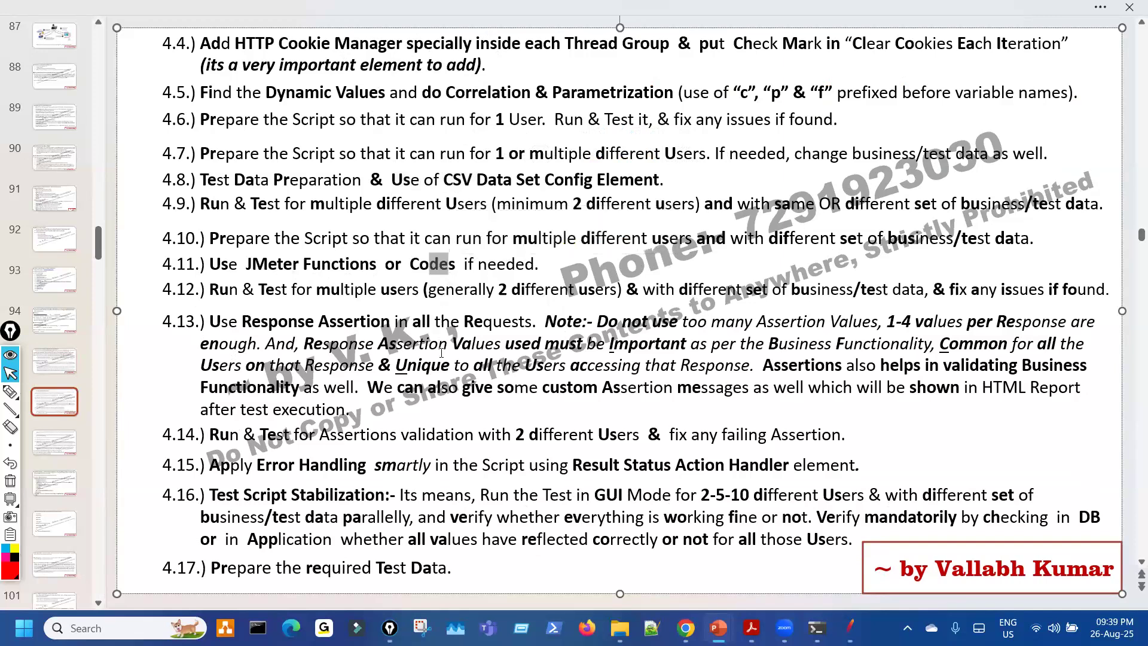
Step: Highlight Response Assertion in step 4.13 and Stabilization in step 4.16, and show the slide starting at step 4.18
{"action": "left_click_drag", "start_coordinate": [305, 347], "coordinate": [389, 348]}
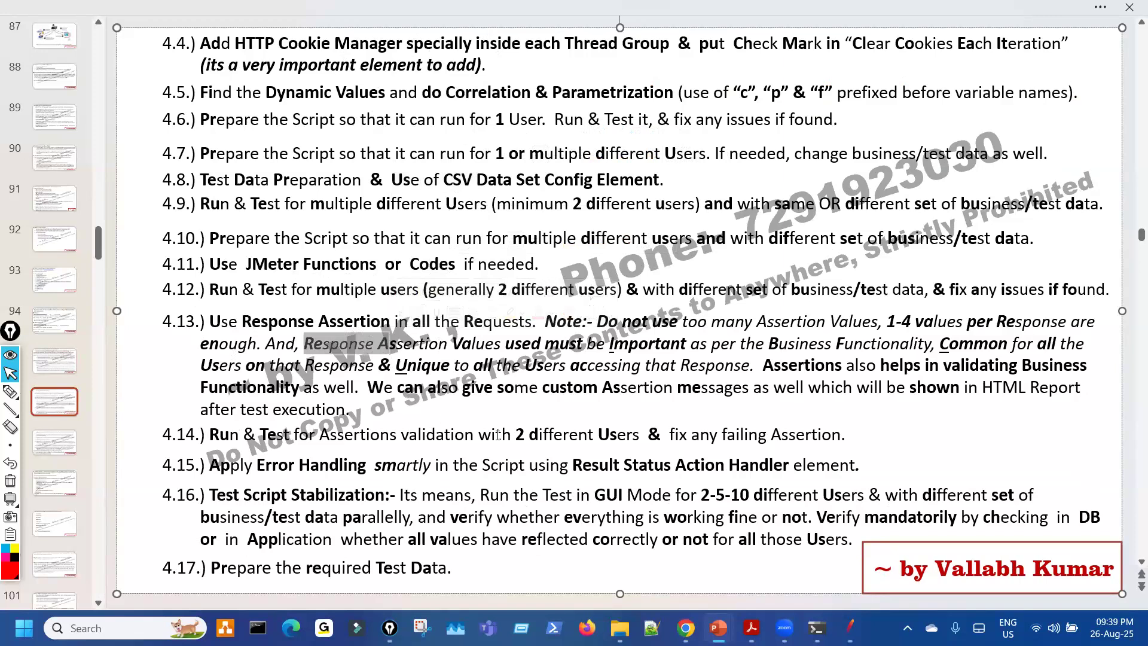
{"action": "double_click", "coordinate": [377, 495]}
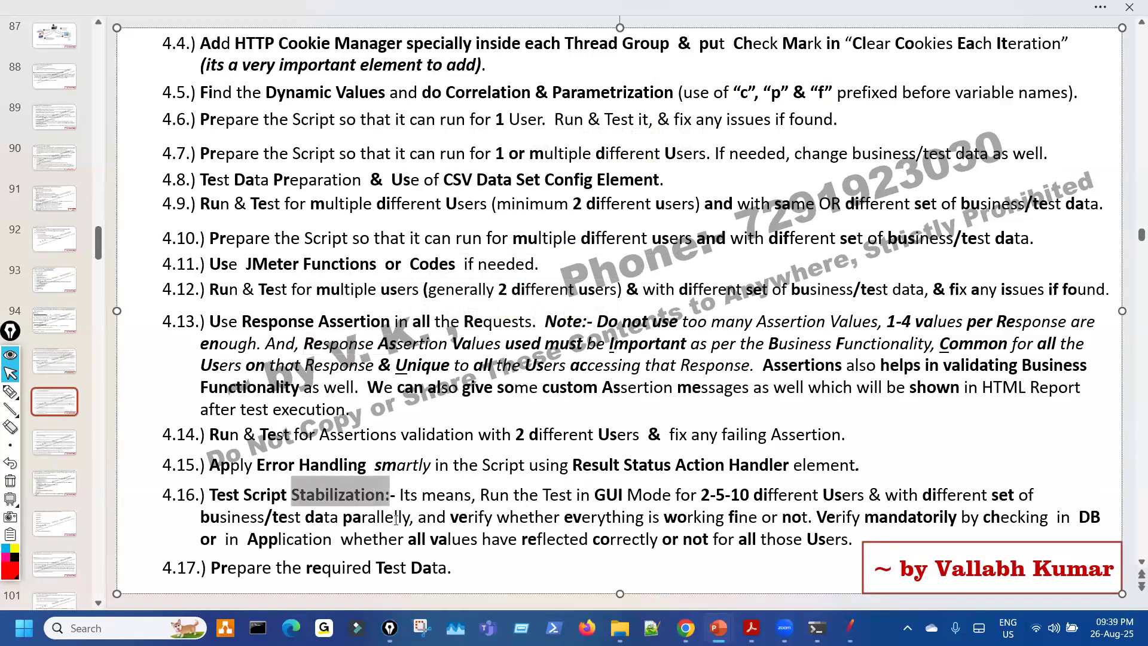
{"action": "left_click", "coordinate": [465, 569]}
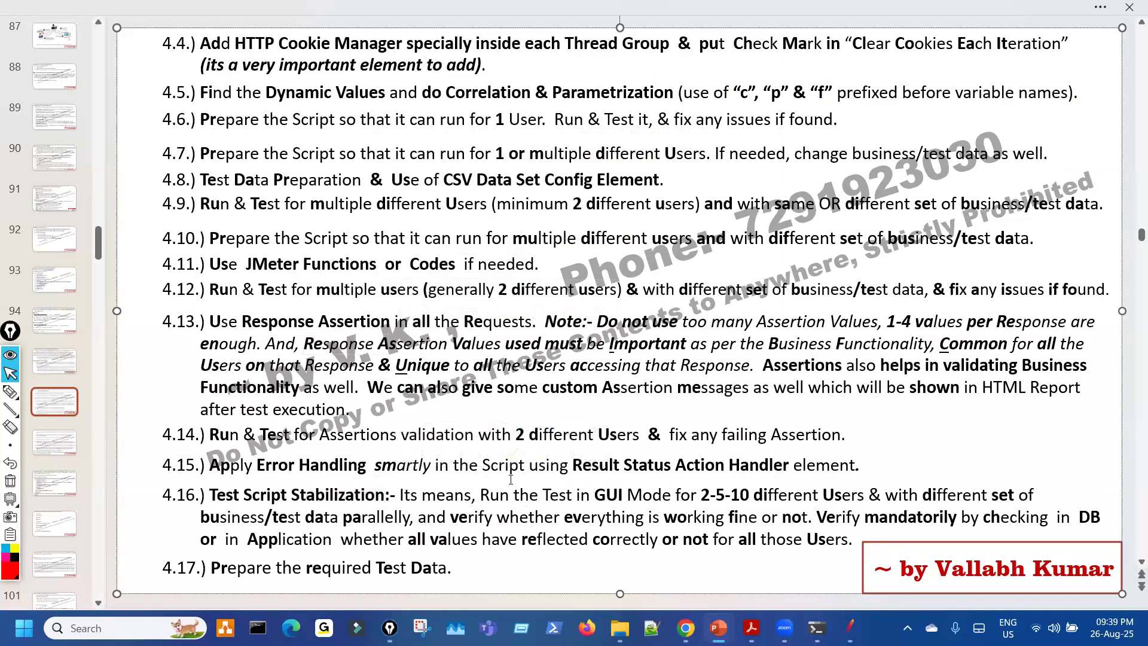
{"action": "scroll", "coordinate": [511, 478], "scroll_direction": "down", "scroll_amount": 6}
{"action": "scroll", "coordinate": [363, 129], "scroll_direction": "up", "scroll_amount": 3}
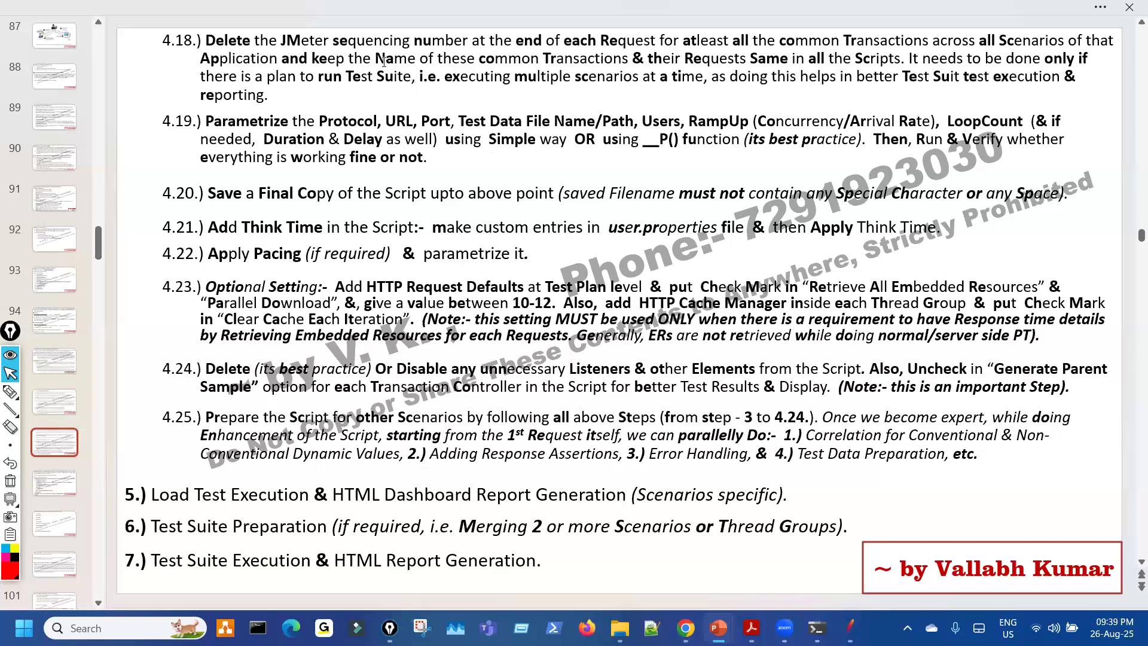
Step: Point out the parametrization, final copy and Think Time steps 4.19 to 4.21, and highlight the HTTP Cache Manager setting in step 4.23
{"action": "left_click_drag", "start_coordinate": [320, 126], "coordinate": [395, 120]}
{"action": "left_click", "coordinate": [455, 193]}
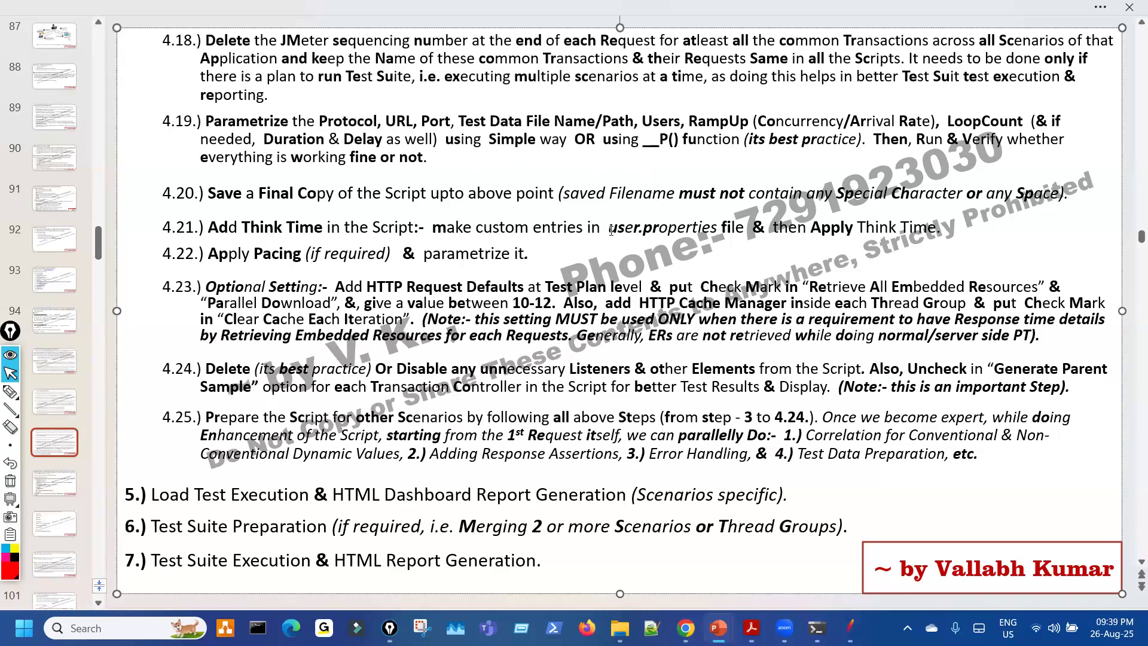
{"action": "left_click", "coordinate": [250, 227]}
{"action": "left_click_drag", "start_coordinate": [781, 310], "coordinate": [869, 331]}
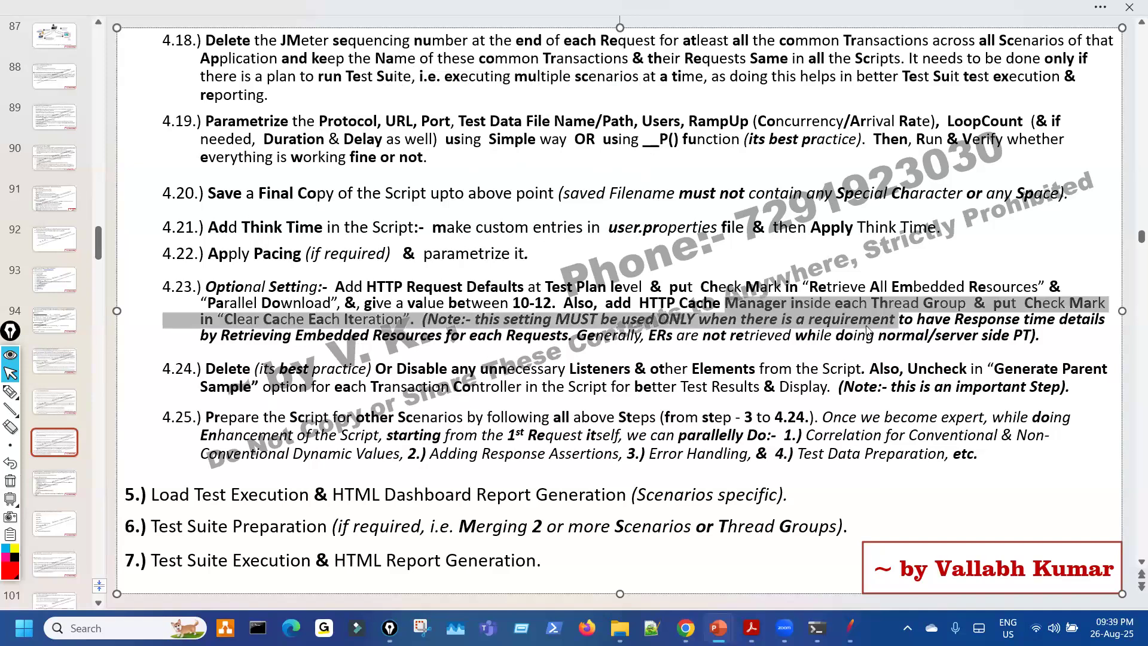
{"action": "left_click", "coordinate": [681, 357]}
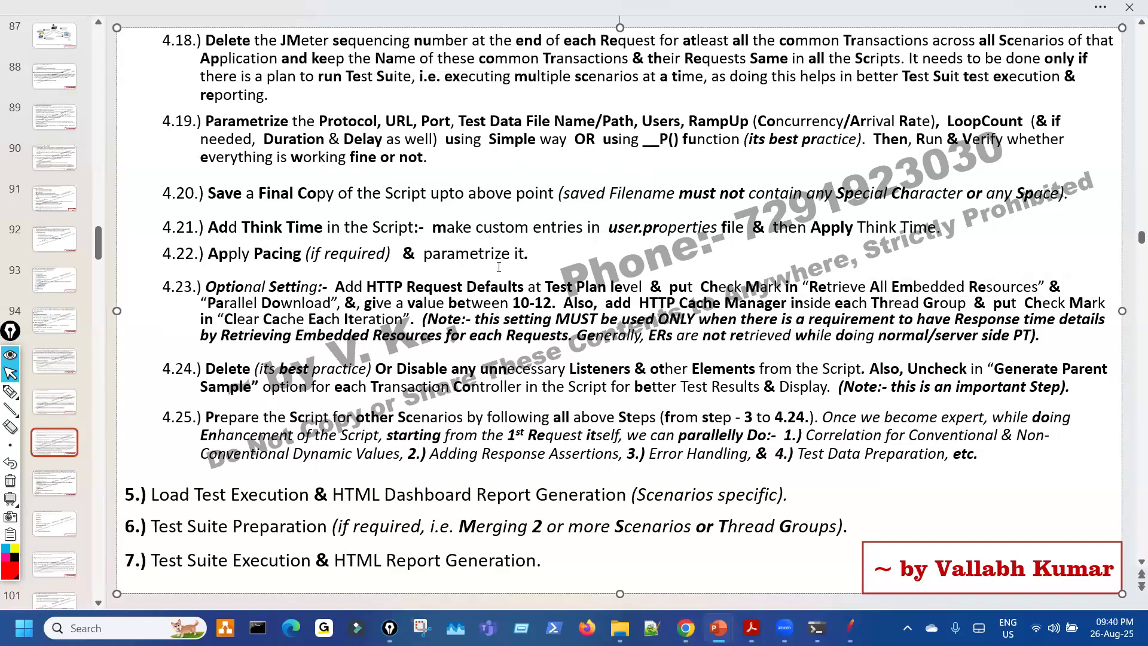
Step: Browse through the slides on dynamic values, where they may occur and correlation, up to "Doing Correlation in JMeter Script"
{"action": "scroll", "coordinate": [415, 167], "scroll_direction": "down", "scroll_amount": 1}
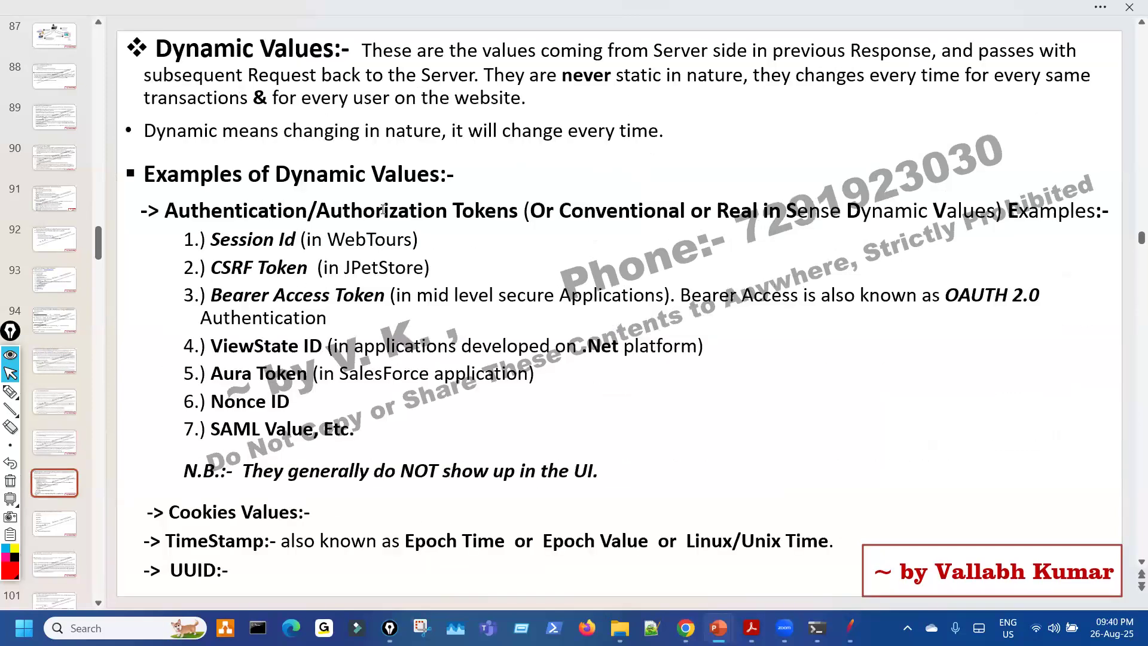
{"action": "scroll", "coordinate": [383, 210], "scroll_direction": "down", "scroll_amount": 1}
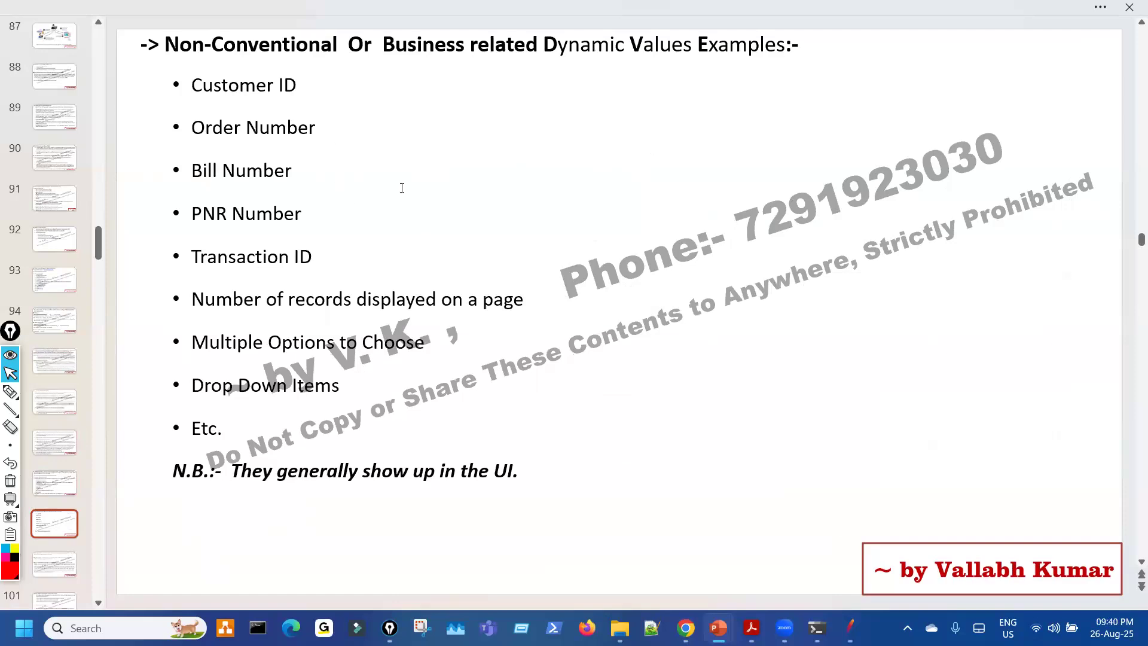
{"action": "scroll", "coordinate": [287, 204], "scroll_direction": "up", "scroll_amount": 1}
{"action": "scroll", "coordinate": [458, 293], "scroll_direction": "down", "scroll_amount": 1}
{"action": "scroll", "coordinate": [458, 293], "scroll_direction": "down", "scroll_amount": 1}
{"action": "scroll", "coordinate": [458, 296], "scroll_direction": "down", "scroll_amount": 1}
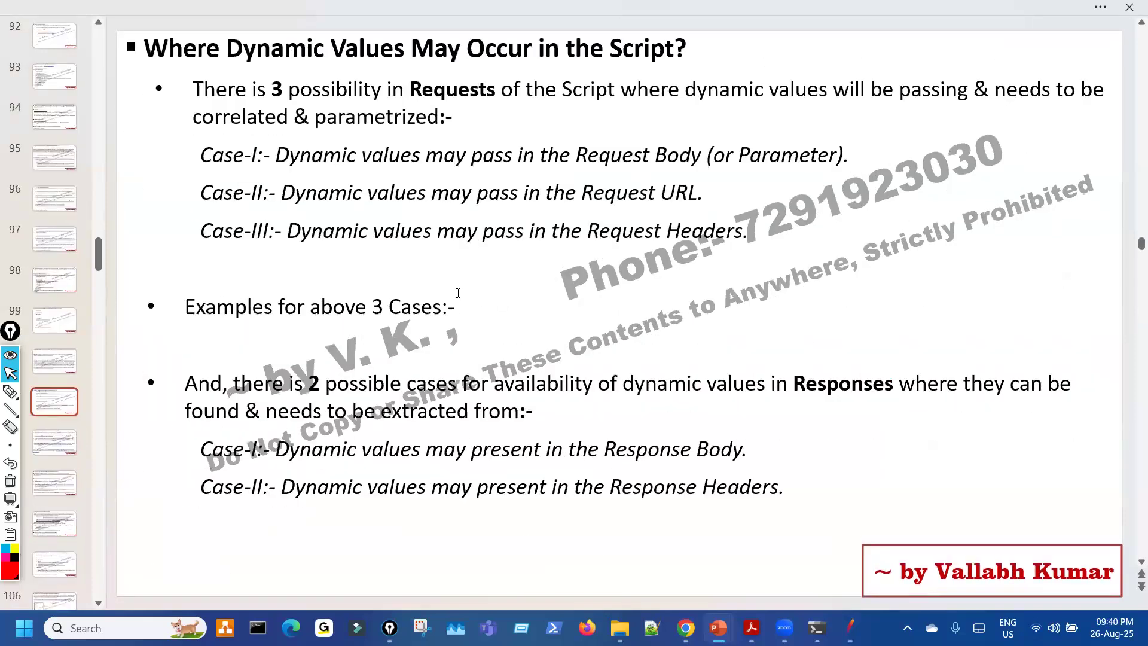
{"action": "scroll", "coordinate": [458, 299], "scroll_direction": "down", "scroll_amount": 1}
{"action": "scroll", "coordinate": [395, 135], "scroll_direction": "down", "scroll_amount": 1}
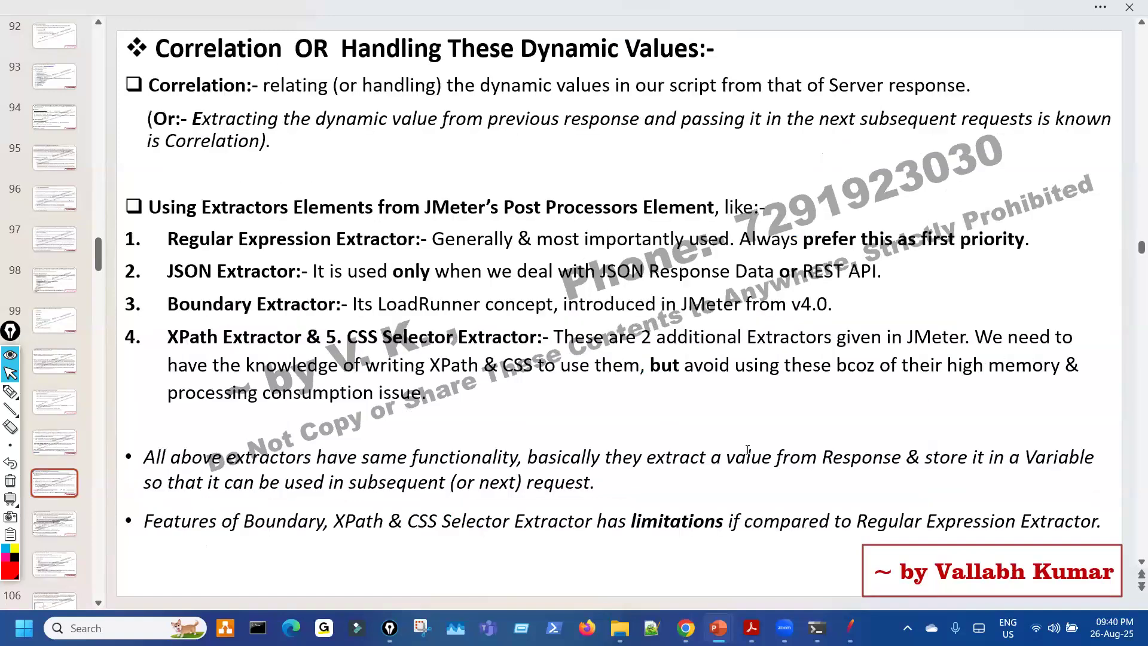
{"action": "scroll", "coordinate": [359, 239], "scroll_direction": "down", "scroll_amount": 1}
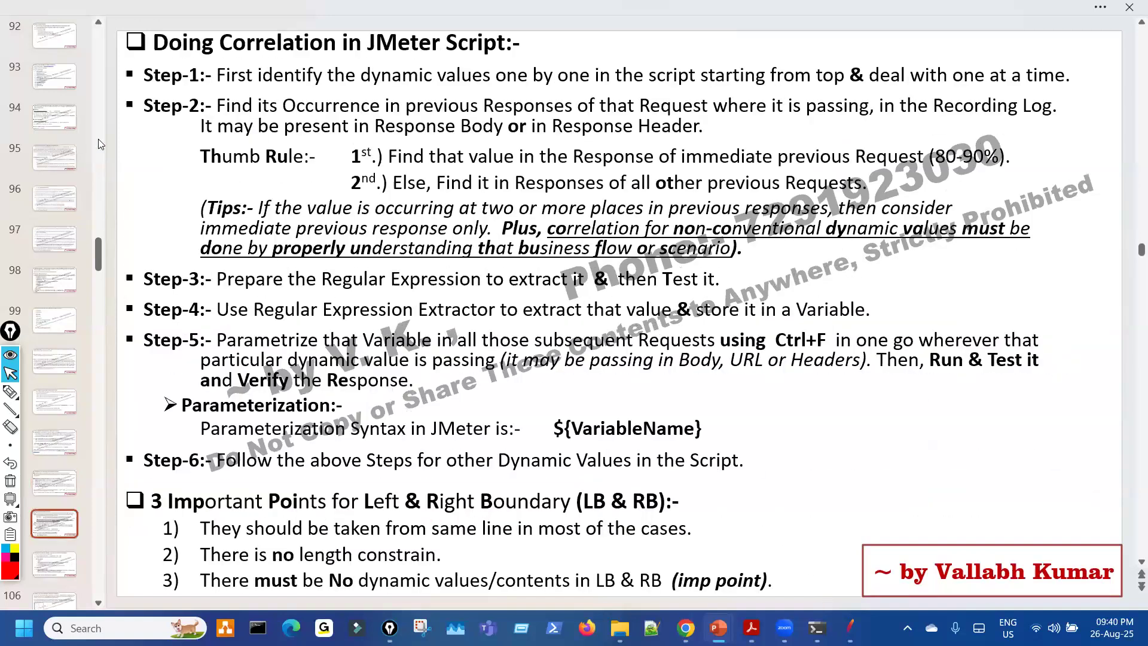
Step: Switch to JMeter, show the 01_Launch/as/authorization.oauth2-5 request and point out its nonce and state parameters
{"action": "key", "text": "alt+Tab"}
{"action": "left_click", "coordinate": [239, 180]}
{"action": "left_click", "coordinate": [250, 153]}
{"action": "left_click", "coordinate": [563, 393]}
{"action": "left_click", "coordinate": [563, 405]}
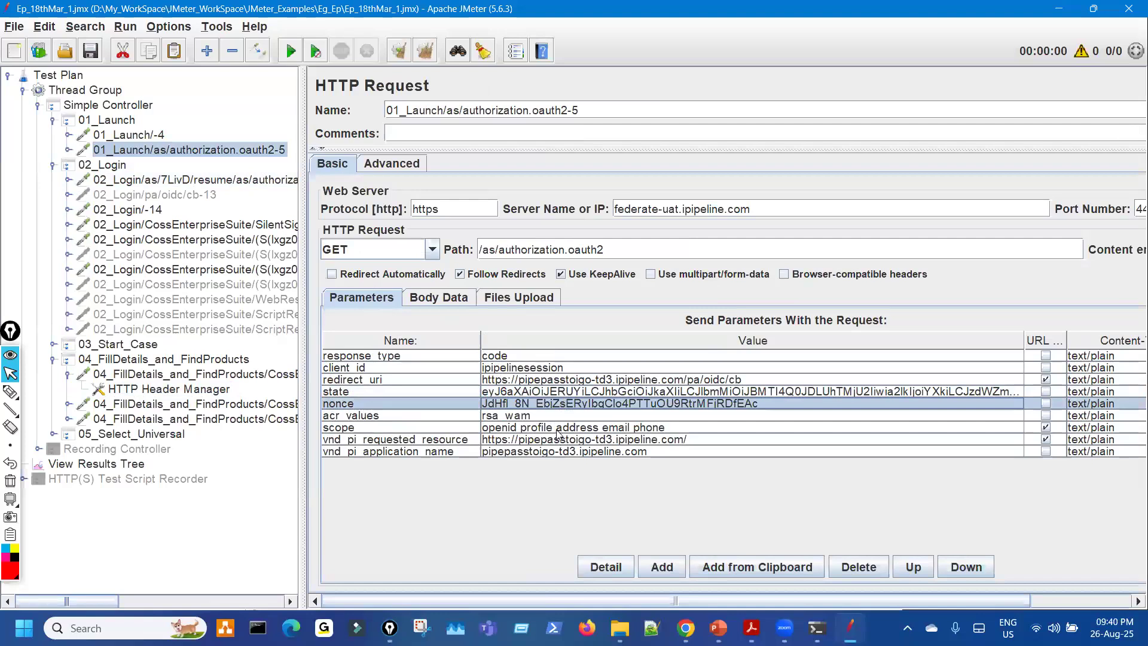
{"action": "left_click", "coordinate": [584, 393]}
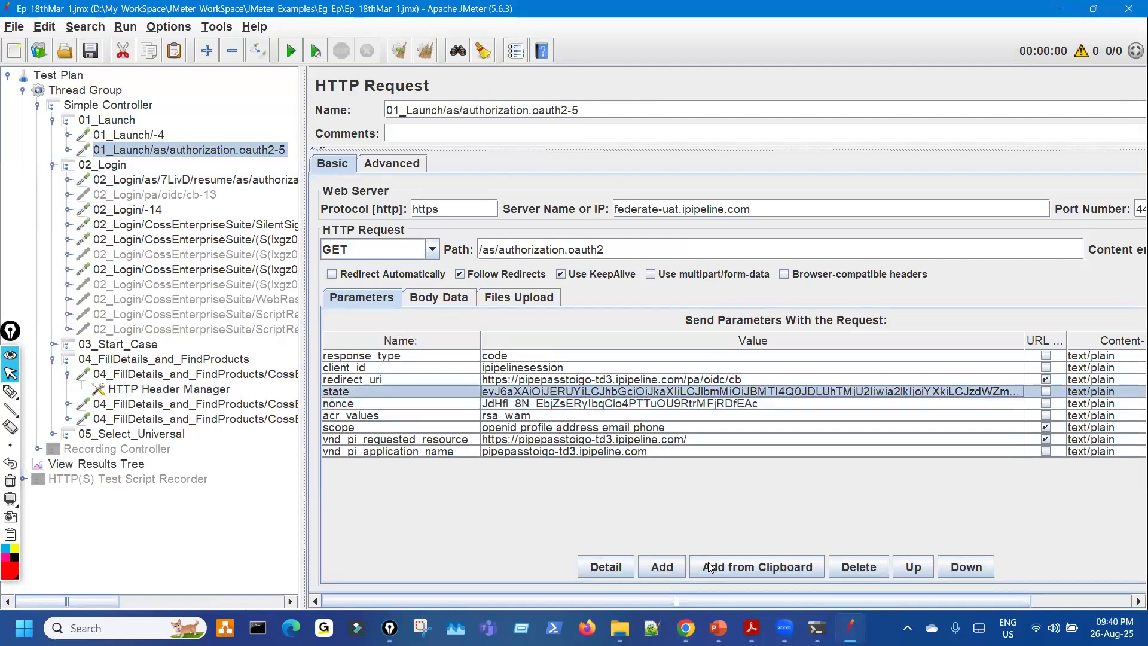
Step: Return to the JMeter_C2A_Notes presentation and browse from CSV Data Set Config through regular expressions to "Dynamic Values Extraction in JMeter with Realtime Use Cases Examples"
{"action": "mouse_move", "coordinate": [718, 628]}
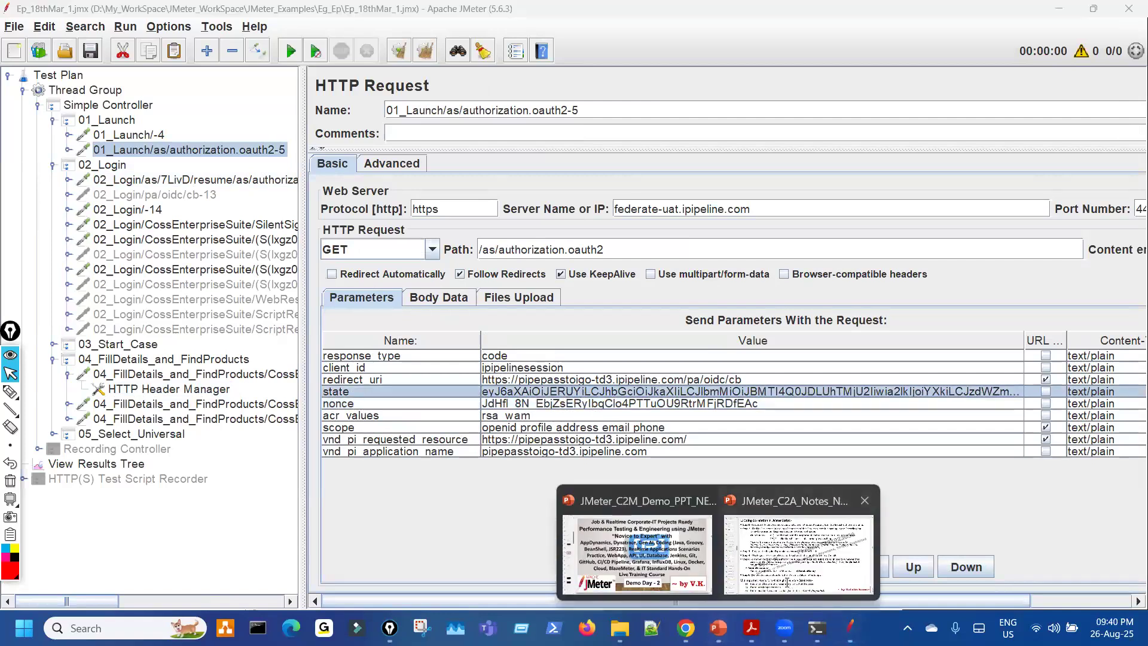
{"action": "left_click", "coordinate": [798, 553]}
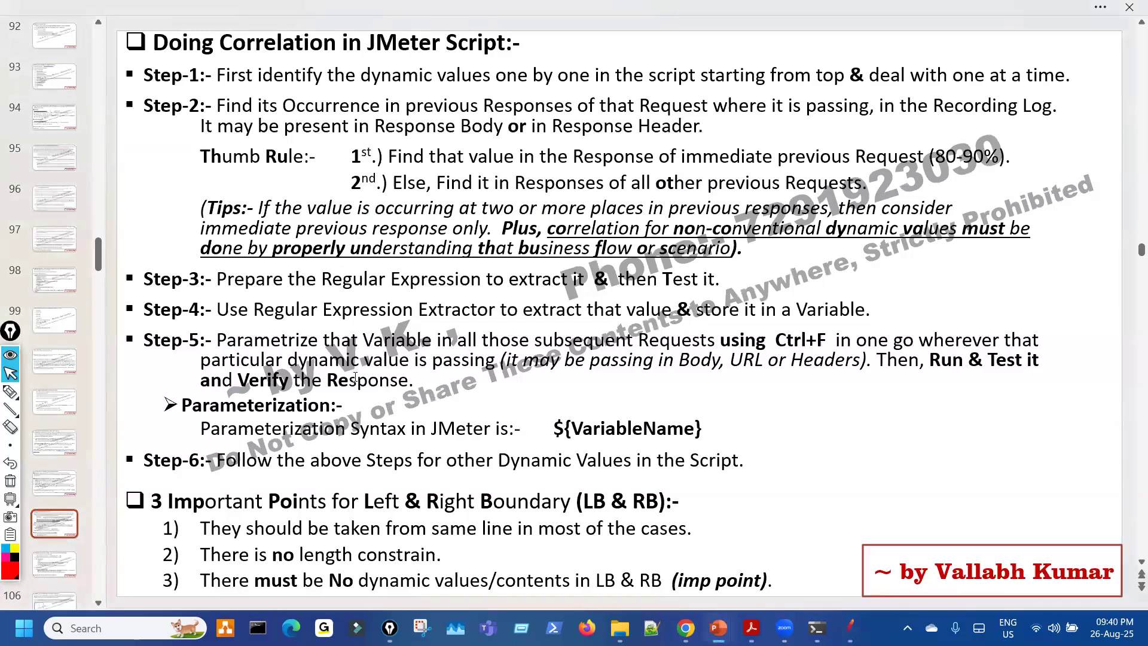
{"action": "scroll", "coordinate": [354, 382], "scroll_direction": "down", "scroll_amount": 3}
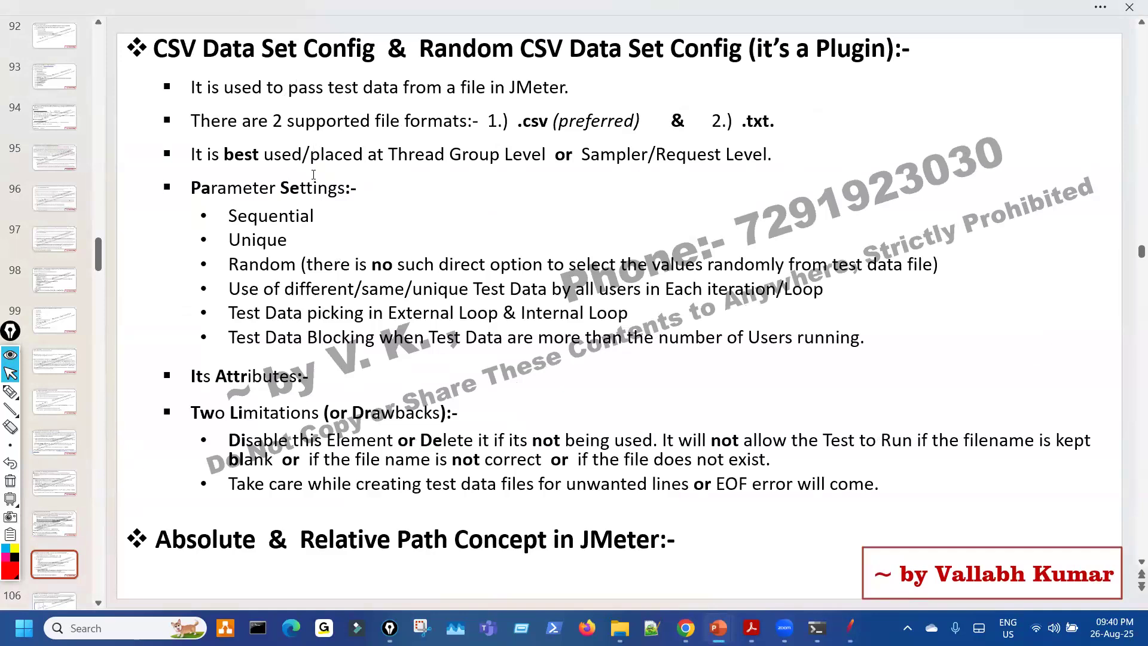
{"action": "scroll", "coordinate": [334, 290], "scroll_direction": "down", "scroll_amount": 1}
{"action": "scroll", "coordinate": [334, 290], "scroll_direction": "down", "scroll_amount": 3}
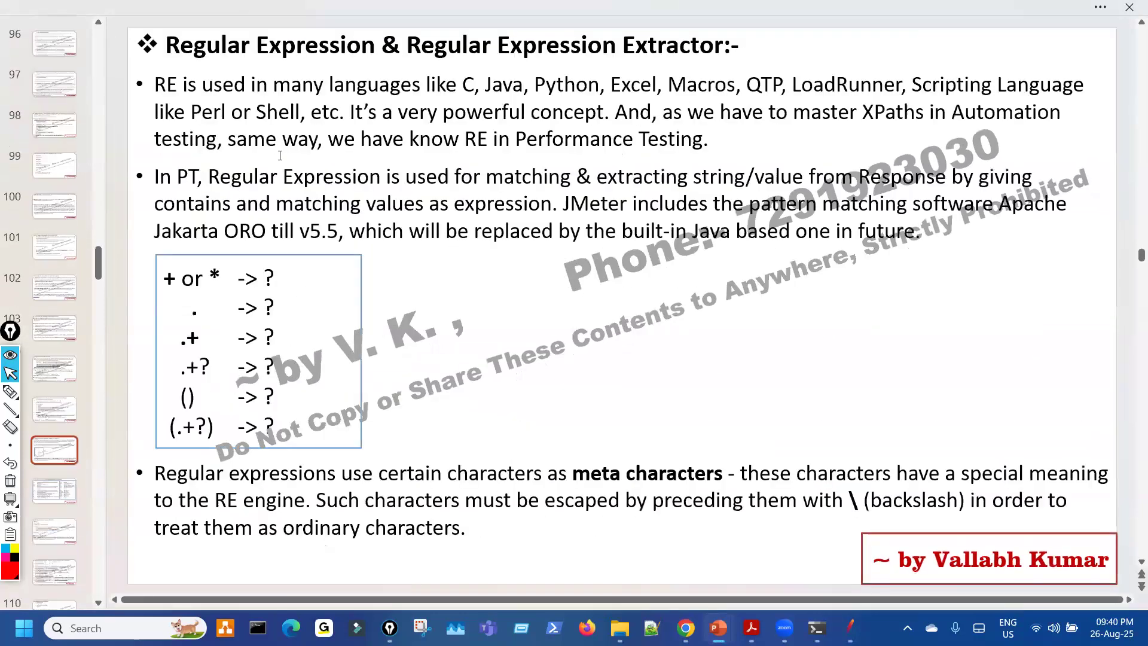
{"action": "scroll", "coordinate": [410, 215], "scroll_direction": "down", "scroll_amount": 1}
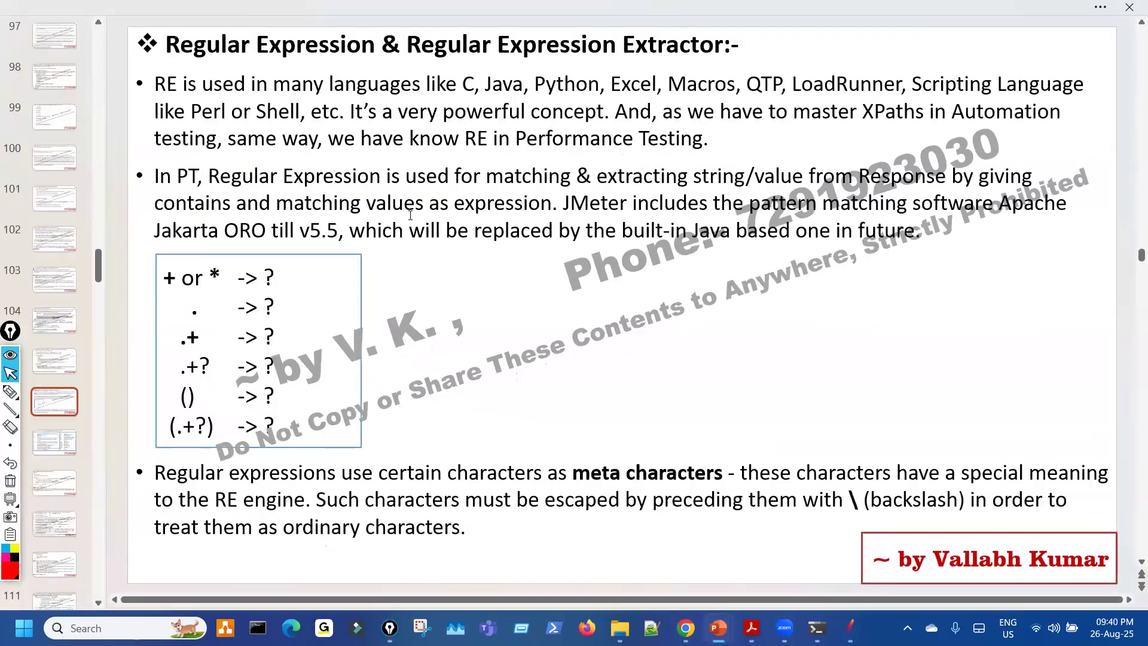
{"action": "scroll", "coordinate": [410, 215], "scroll_direction": "down", "scroll_amount": 2}
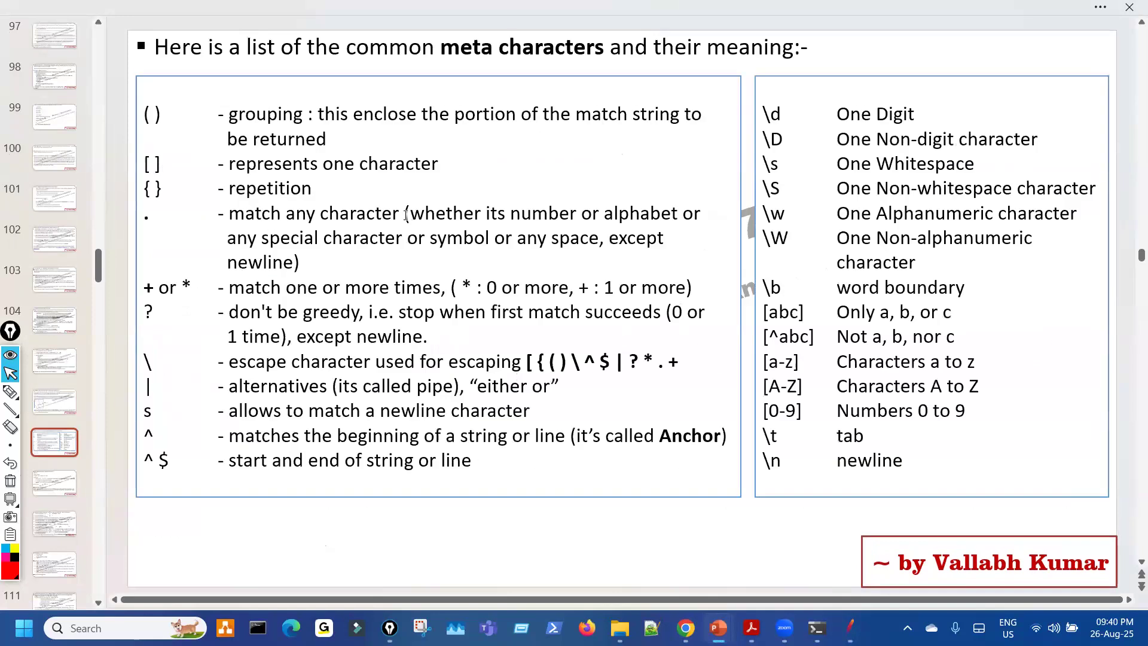
{"action": "scroll", "coordinate": [395, 215], "scroll_direction": "down", "scroll_amount": 2}
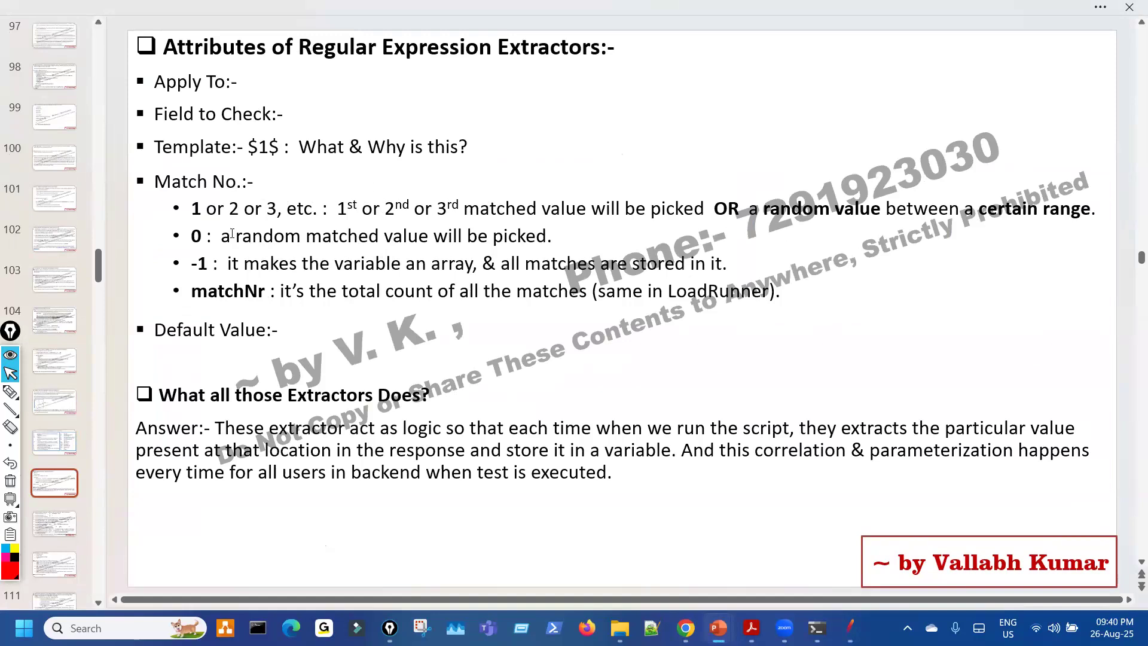
{"action": "scroll", "coordinate": [317, 284], "scroll_direction": "down", "scroll_amount": 1}
{"action": "scroll", "coordinate": [317, 283], "scroll_direction": "down", "scroll_amount": 2}
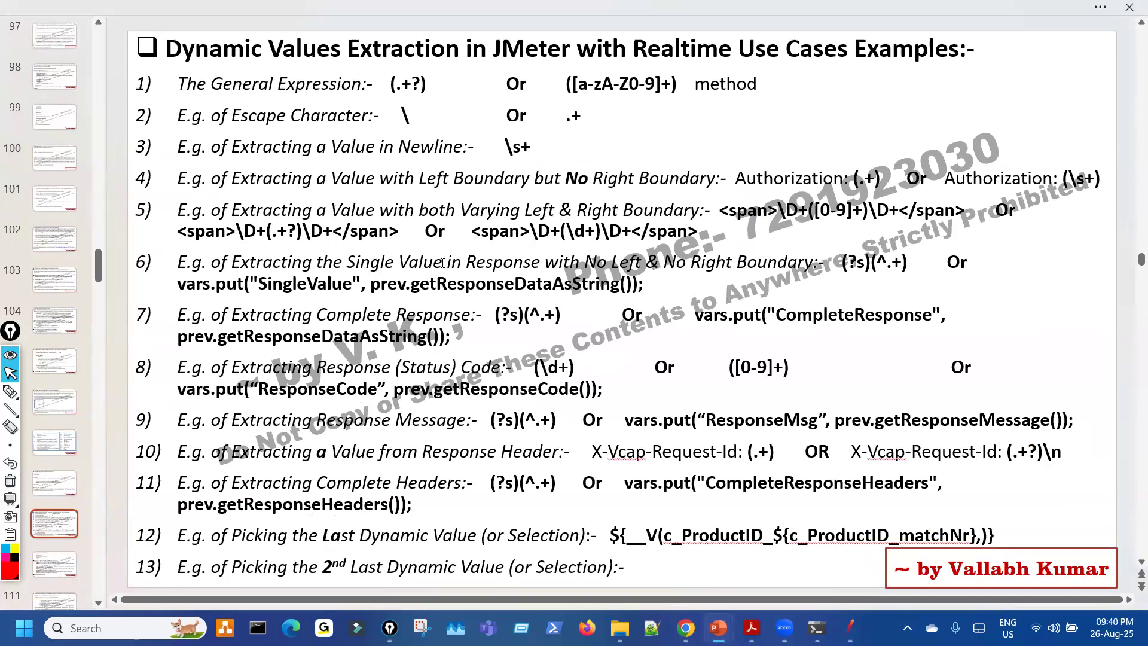
Step: In JMeter, point out the nonce parameter, show the Regular Expression Extractor under 01_Launch/-4 and expand the neighbouring launch and login requests
{"action": "left_click", "coordinate": [850, 628]}
{"action": "left_click", "coordinate": [602, 403]}
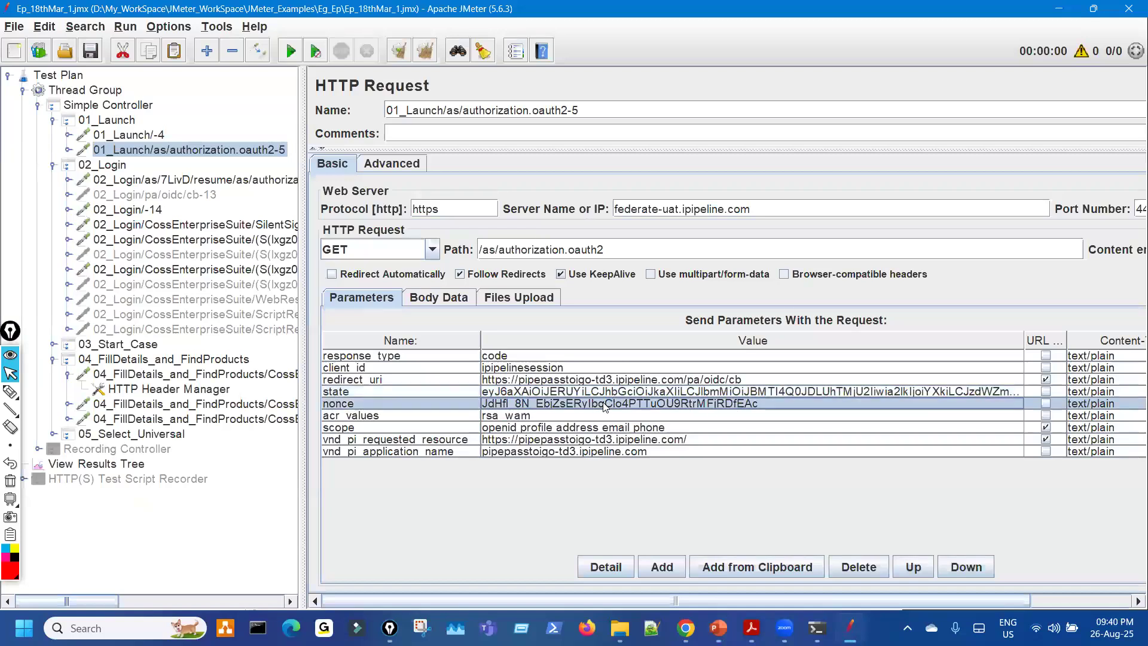
{"action": "left_click", "coordinate": [68, 135]}
{"action": "left_click", "coordinate": [135, 165]}
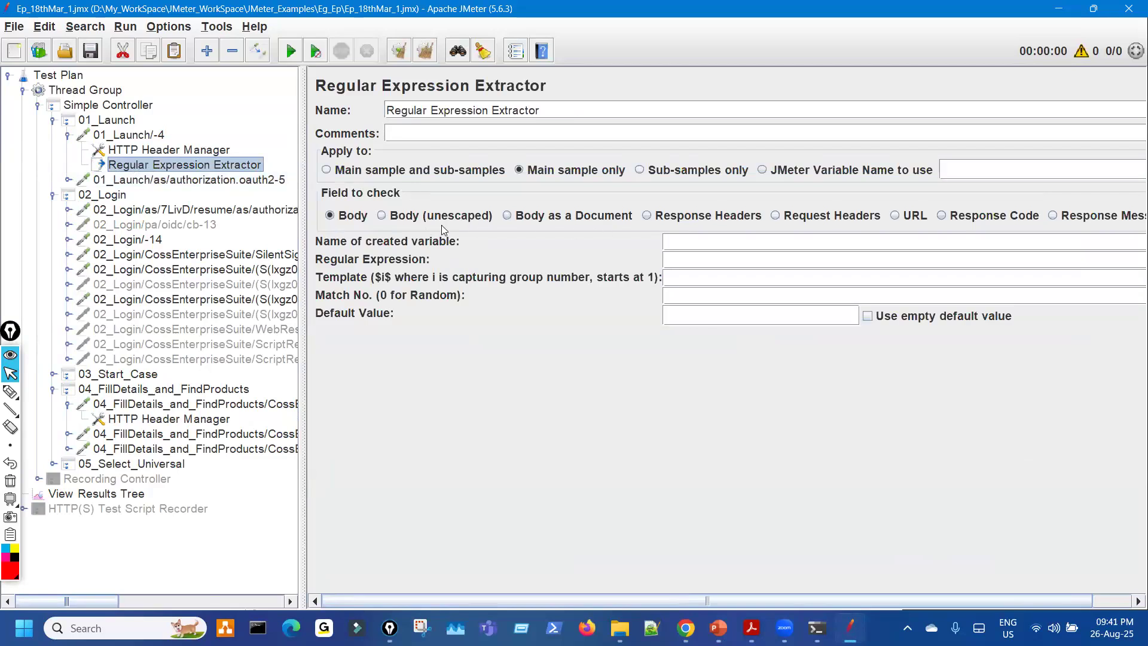
{"action": "left_click", "coordinate": [69, 211]}
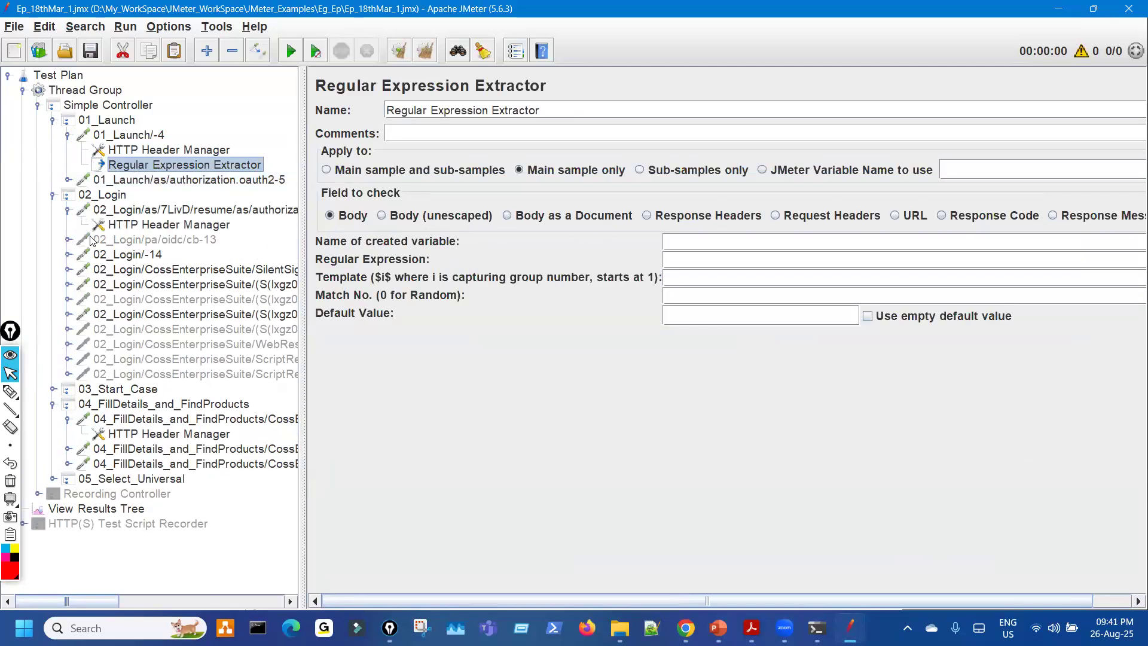
{"action": "left_click", "coordinate": [69, 181]}
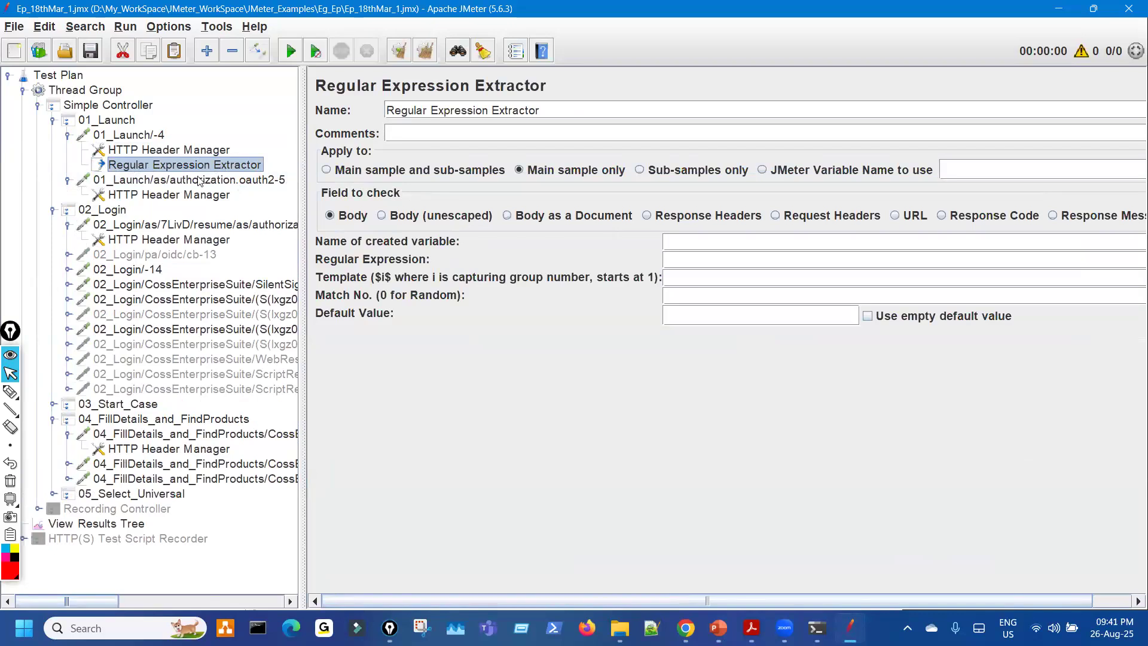
Step: Show the 01_Launch/-4 request and its Regular Expression Extractor, mark the variable name and expression fields with the pen, and clear the annotation
{"action": "left_click", "coordinate": [155, 137]}
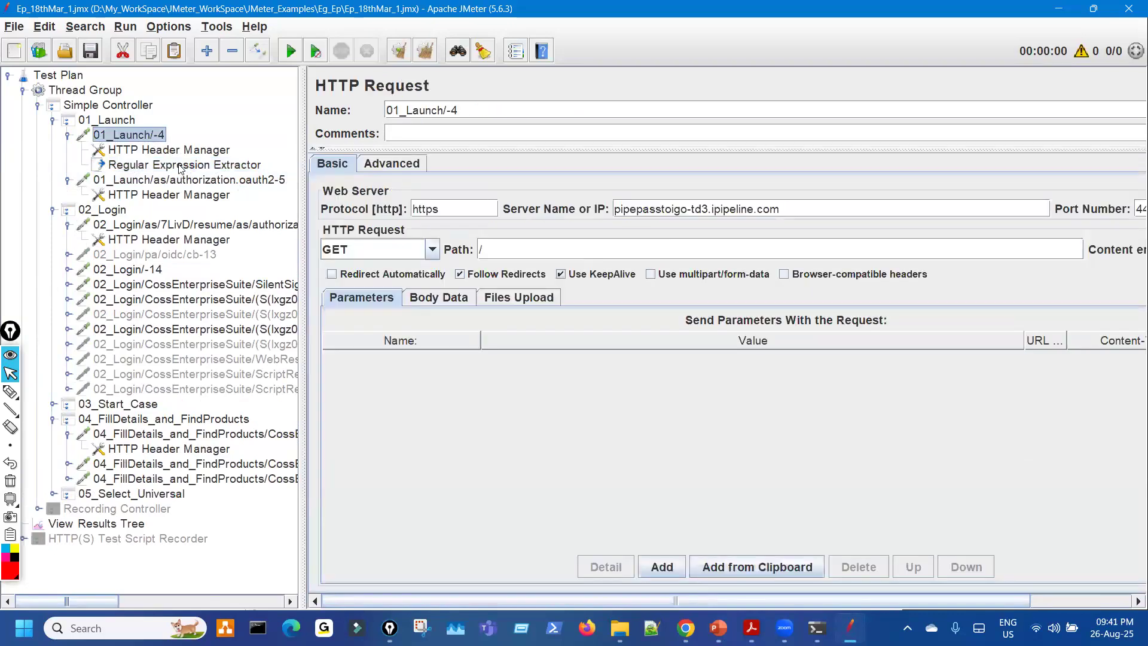
{"action": "left_click", "coordinate": [183, 165]}
{"action": "left_click", "coordinate": [693, 243]}
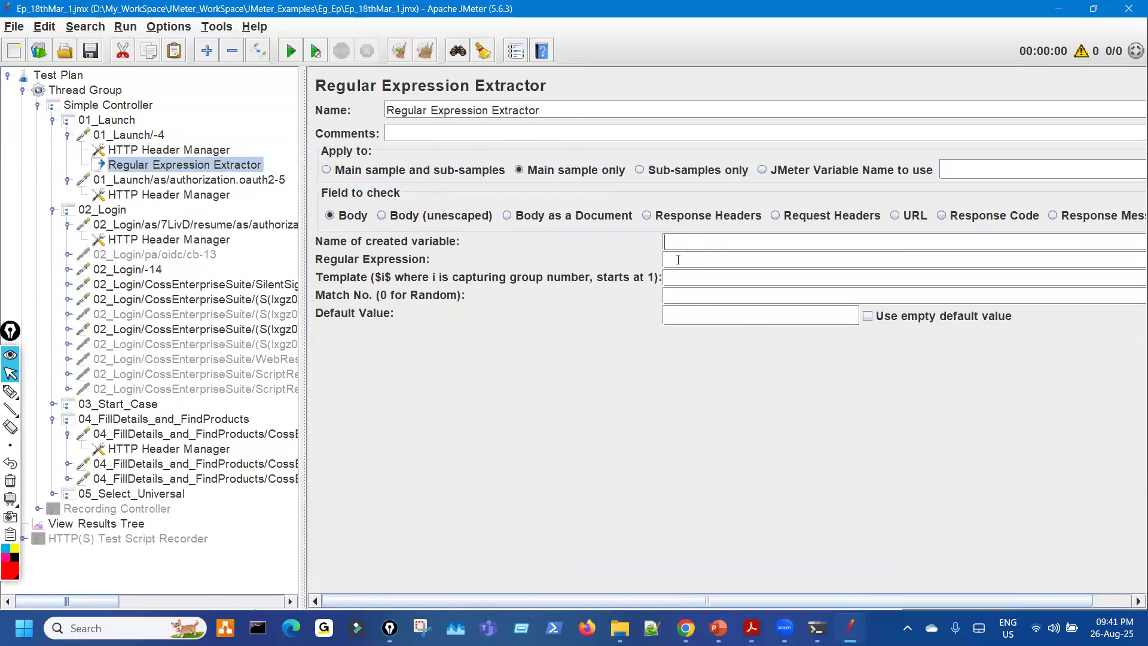
{"action": "key", "text": "ctrl+shift+3"}
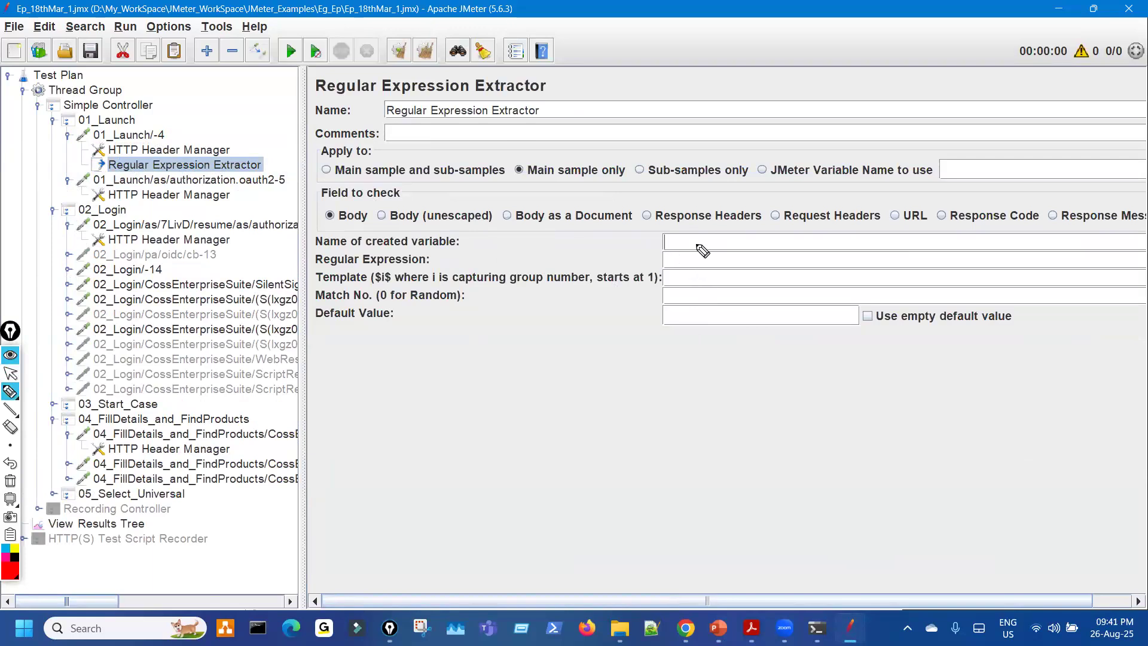
{"action": "left_click_drag", "start_coordinate": [697, 244], "coordinate": [740, 280]}
{"action": "key", "text": "ctrl+shift+7"}
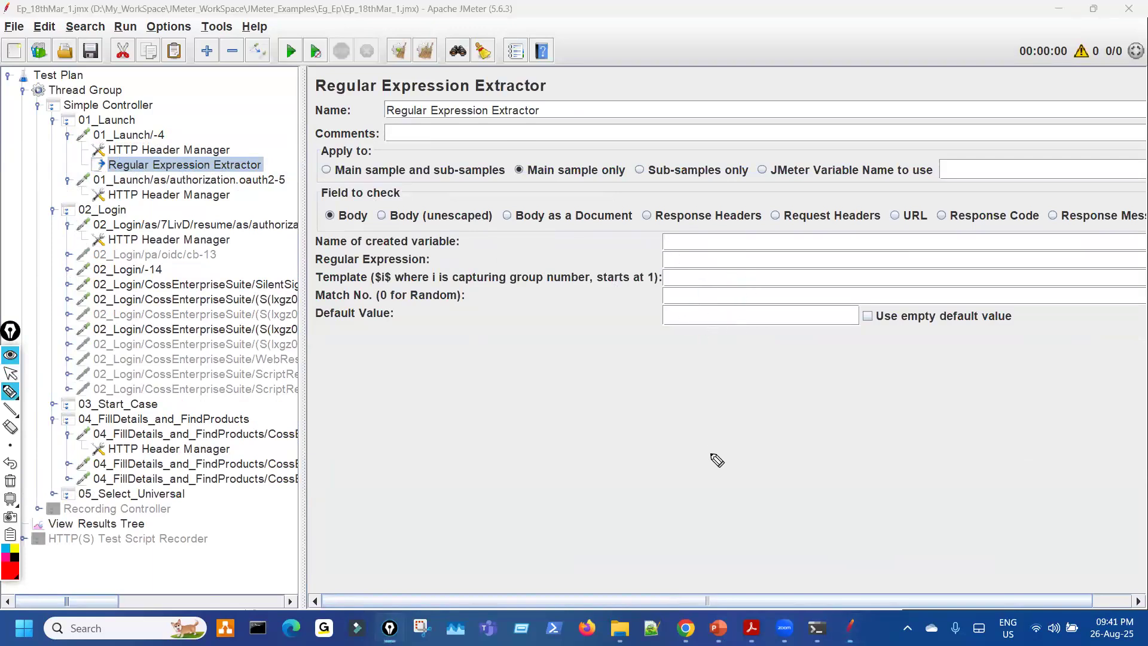
{"action": "key", "text": "ctrl+shift+2"}
Step: Switch back to the JMeter_C2A_Notes presentation and highlight examples 12 and 13 on picking the last and 2nd last dynamic value
{"action": "left_click", "coordinate": [718, 627]}
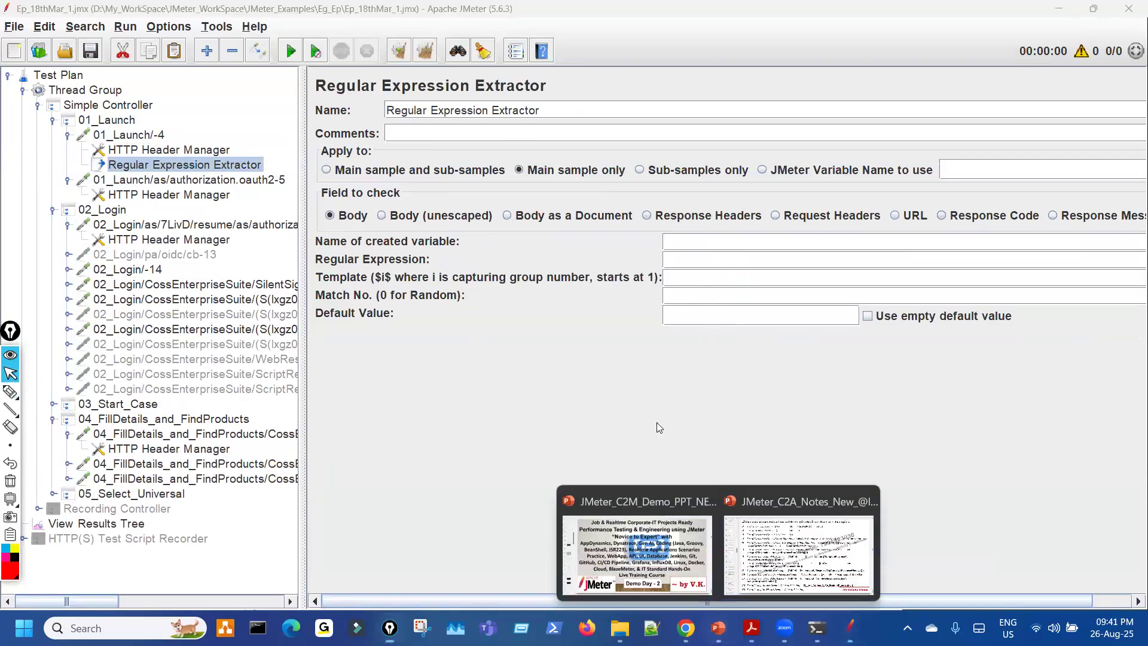
{"action": "left_click", "coordinate": [798, 553]}
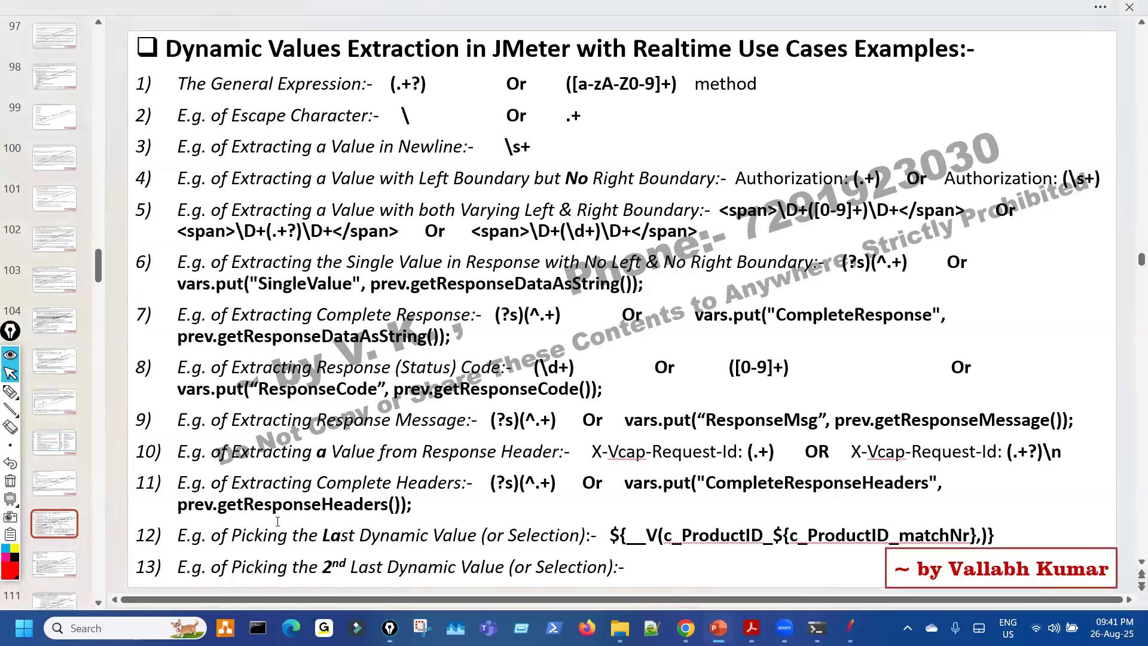
{"action": "left_click_drag", "start_coordinate": [632, 568], "coordinate": [230, 545]}
{"action": "left_click", "coordinate": [228, 559]}
{"action": "left_click", "coordinate": [380, 540]}
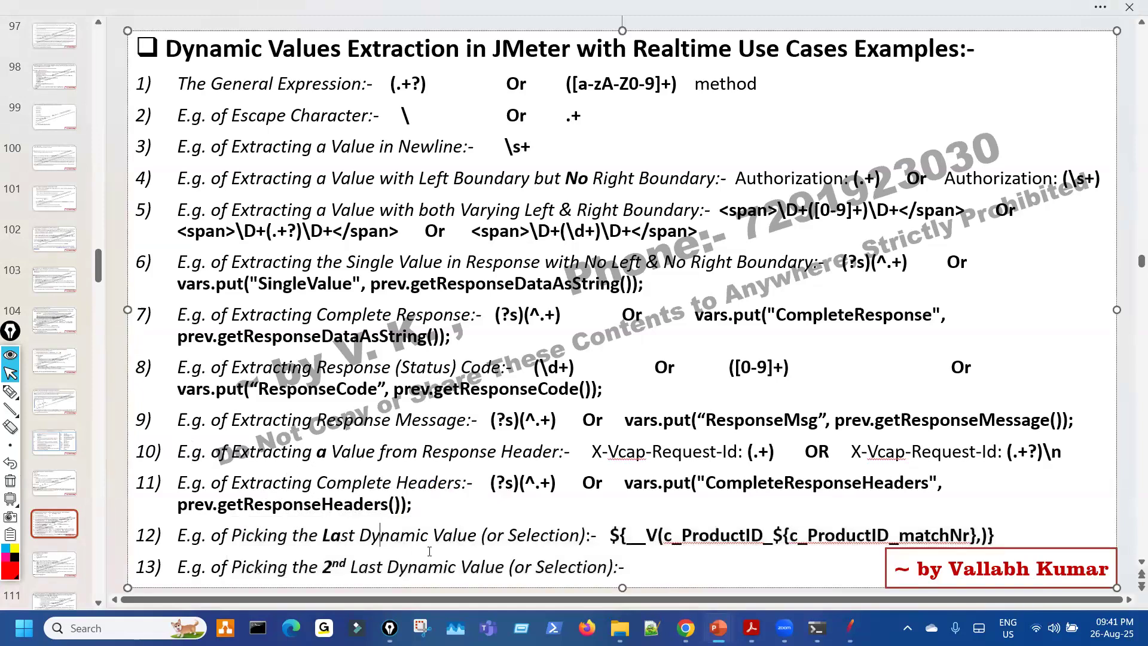
{"action": "left_click_drag", "start_coordinate": [358, 551], "coordinate": [257, 538]}
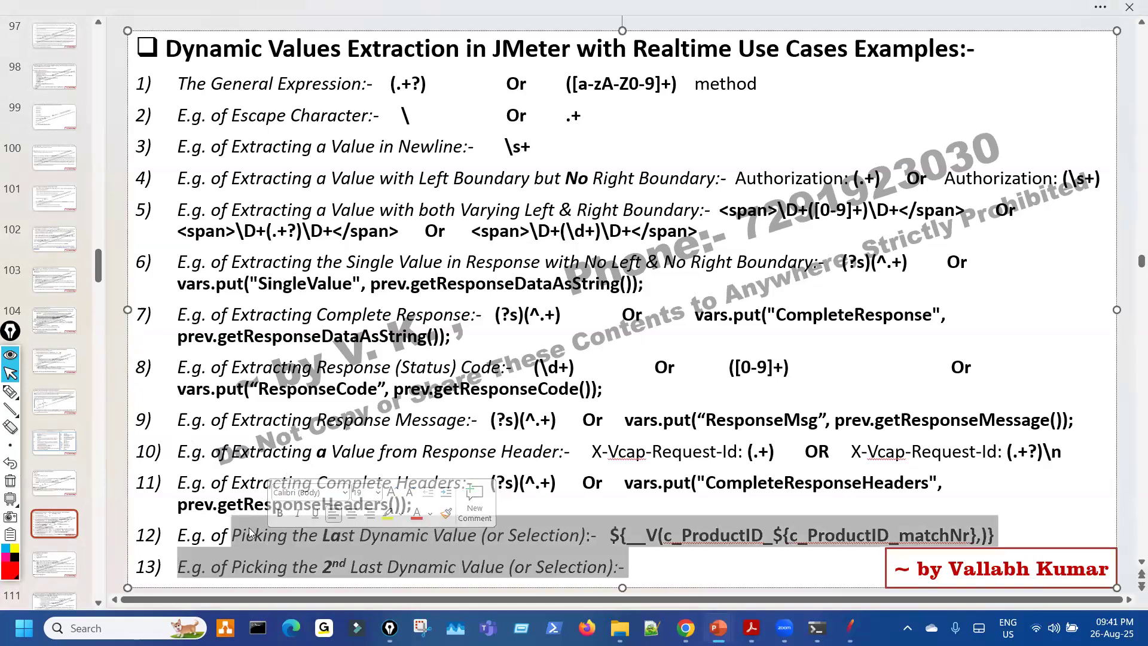
{"action": "left_click", "coordinate": [589, 477]}
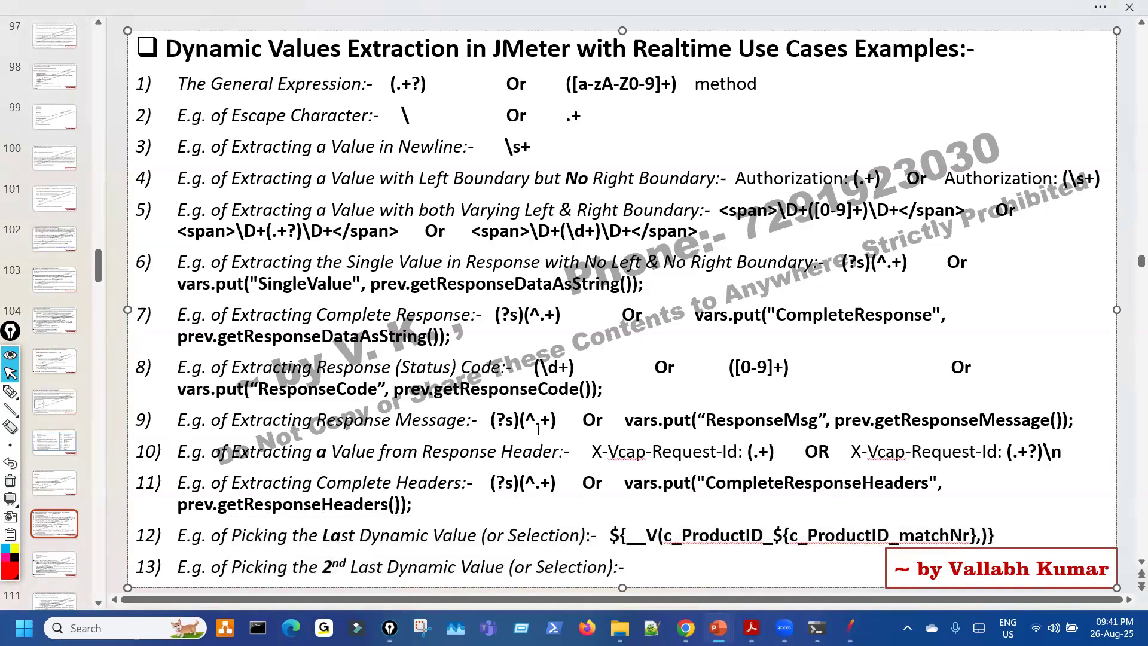
Step: Go back to the "Regular Expression & Regular Expression Extractor" slide and switch to the JMeter_B2A course content PDF in Acrobat
{"action": "scroll", "coordinate": [538, 430], "scroll_direction": "up", "scroll_amount": 5}
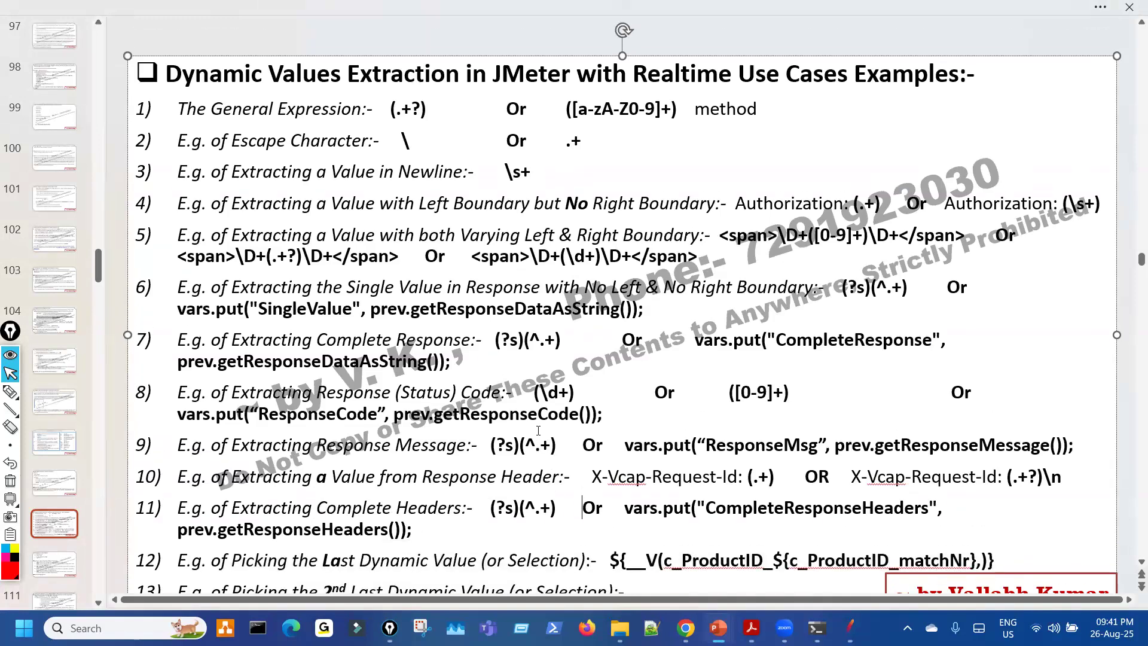
{"action": "scroll", "coordinate": [539, 433], "scroll_direction": "up", "scroll_amount": 3}
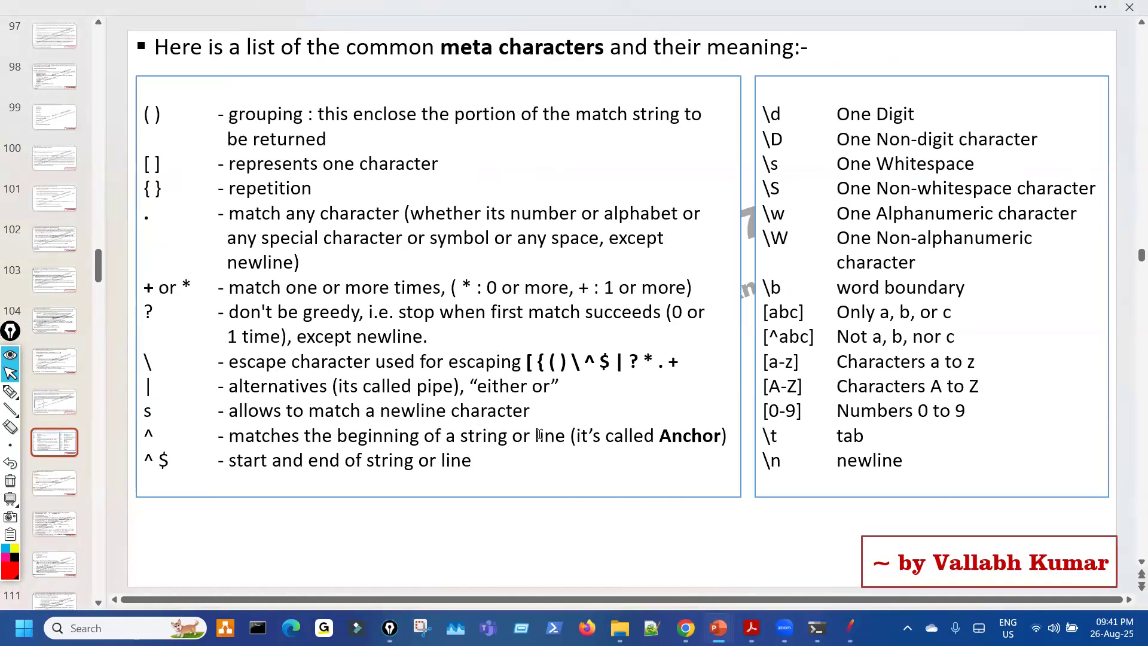
{"action": "scroll", "coordinate": [539, 433], "scroll_direction": "up", "scroll_amount": 3}
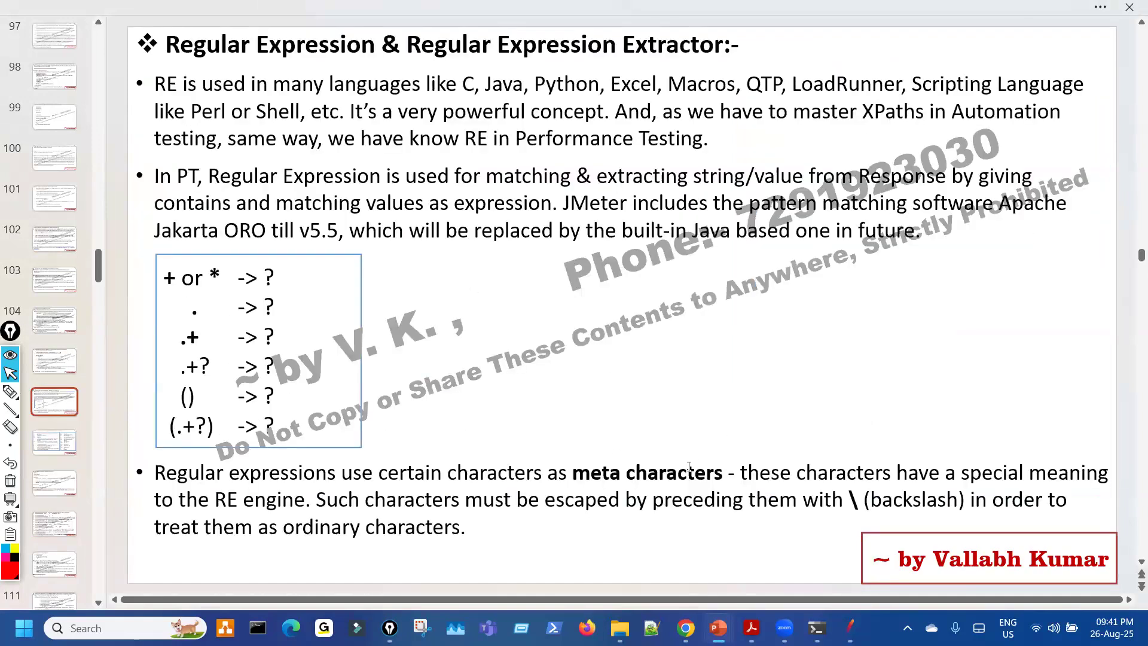
{"action": "left_click", "coordinate": [751, 628]}
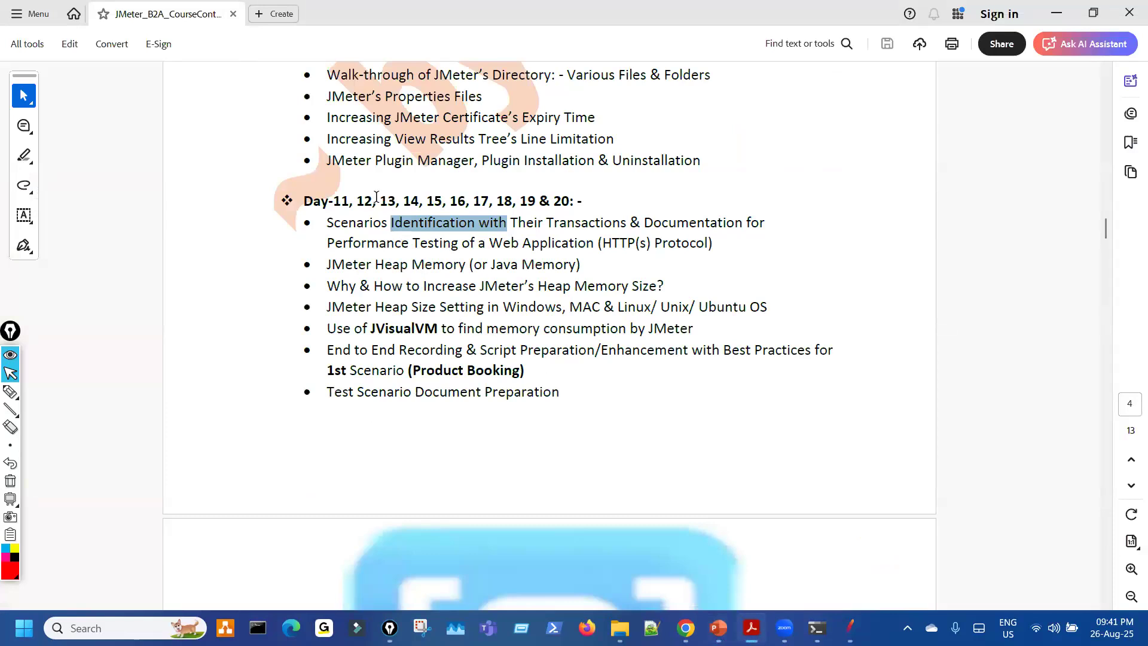
Step: Highlight the Day-11 to 20 heading with the Scenarios Identification topic and go through that block's topics on the following page
{"action": "left_click_drag", "start_coordinate": [376, 198], "coordinate": [626, 222]}
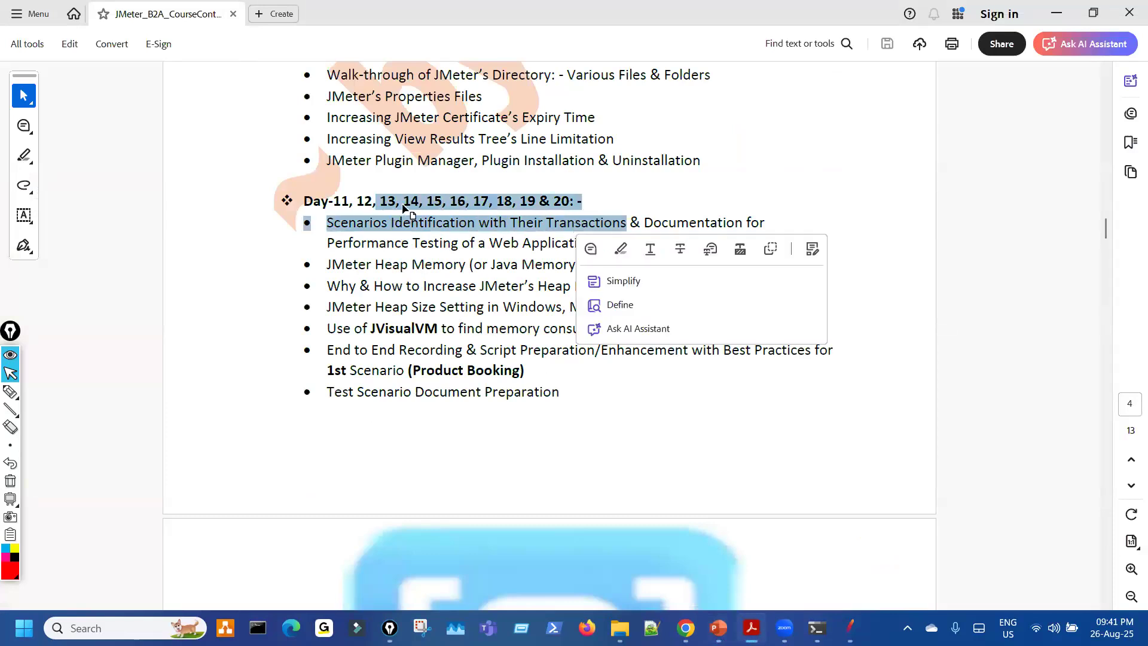
{"action": "left_click", "coordinate": [573, 407]}
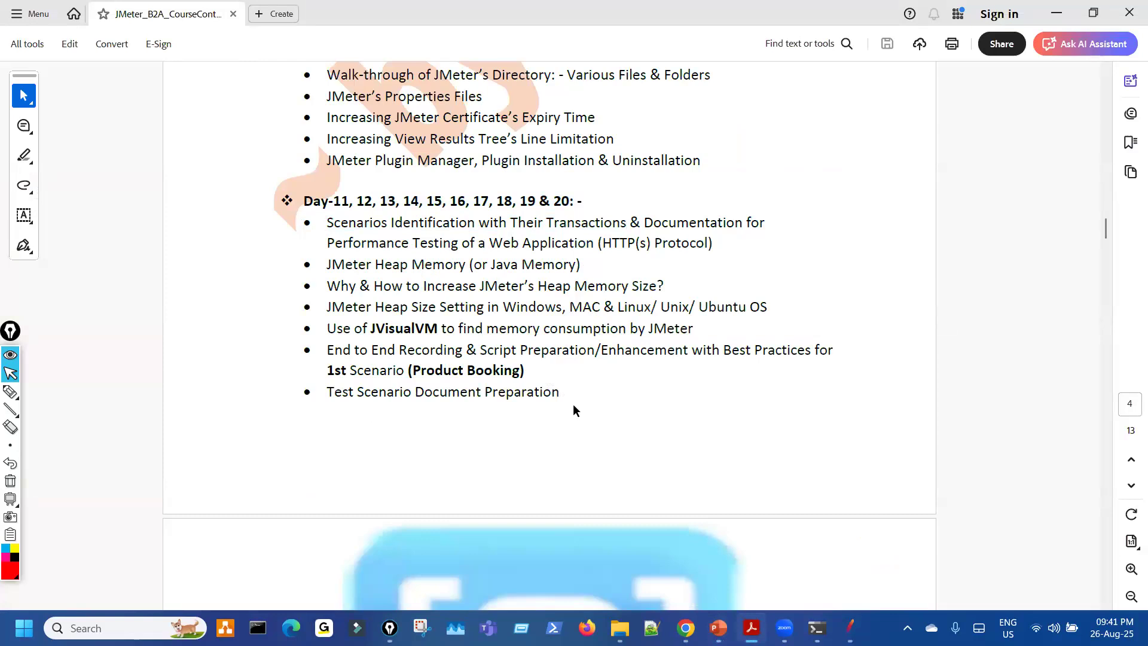
{"action": "scroll", "coordinate": [573, 411], "scroll_direction": "down", "scroll_amount": 6}
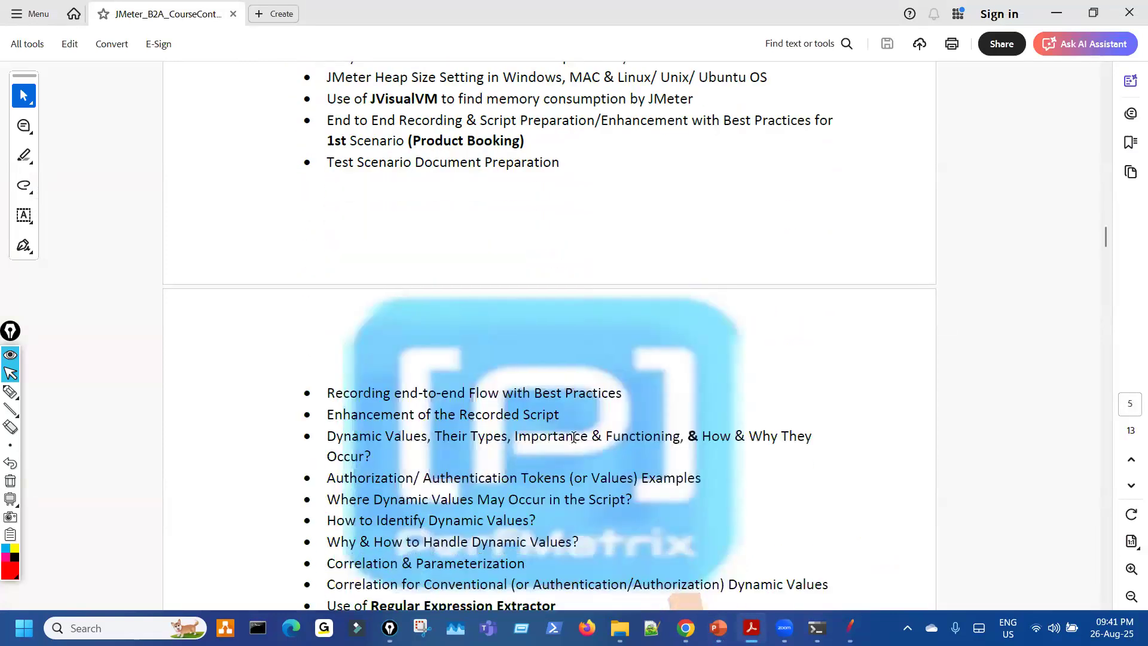
{"action": "scroll", "coordinate": [573, 437], "scroll_direction": "down", "scroll_amount": 3}
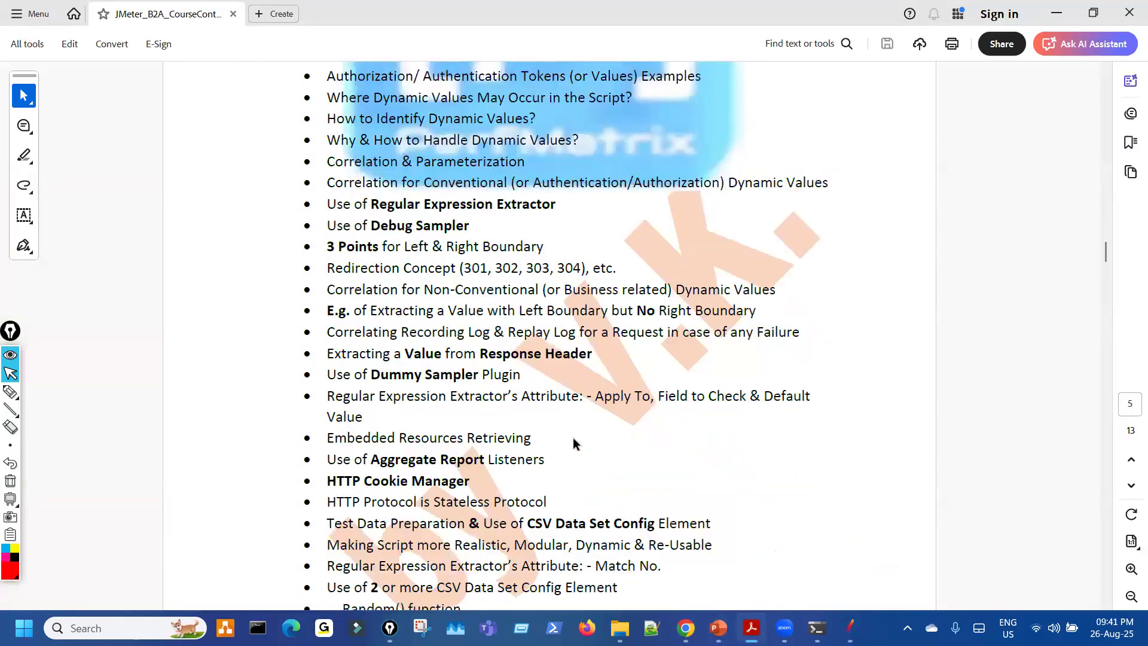
{"action": "scroll", "coordinate": [573, 436], "scroll_direction": "down", "scroll_amount": 1}
{"action": "scroll", "coordinate": [576, 445], "scroll_direction": "down", "scroll_amount": 1}
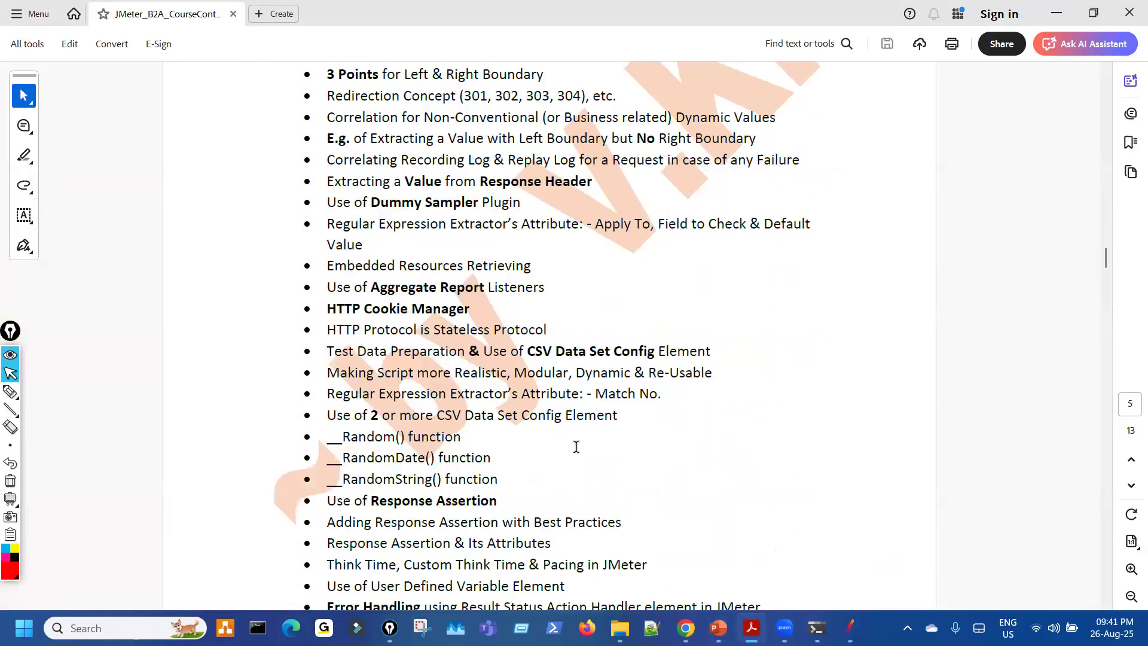
{"action": "scroll", "coordinate": [575, 449], "scroll_direction": "down", "scroll_amount": 1}
Step: Highlight the random function topics and the Thread Group's Attributes entry with RampDown, Loop Count and Duration, and clear the selection
{"action": "left_click_drag", "start_coordinate": [366, 400], "coordinate": [435, 400]}
{"action": "left_click_drag", "start_coordinate": [358, 425], "coordinate": [408, 425]}
{"action": "scroll", "coordinate": [388, 429], "scroll_direction": "down", "scroll_amount": 2}
{"action": "scroll", "coordinate": [426, 504], "scroll_direction": "down", "scroll_amount": 3}
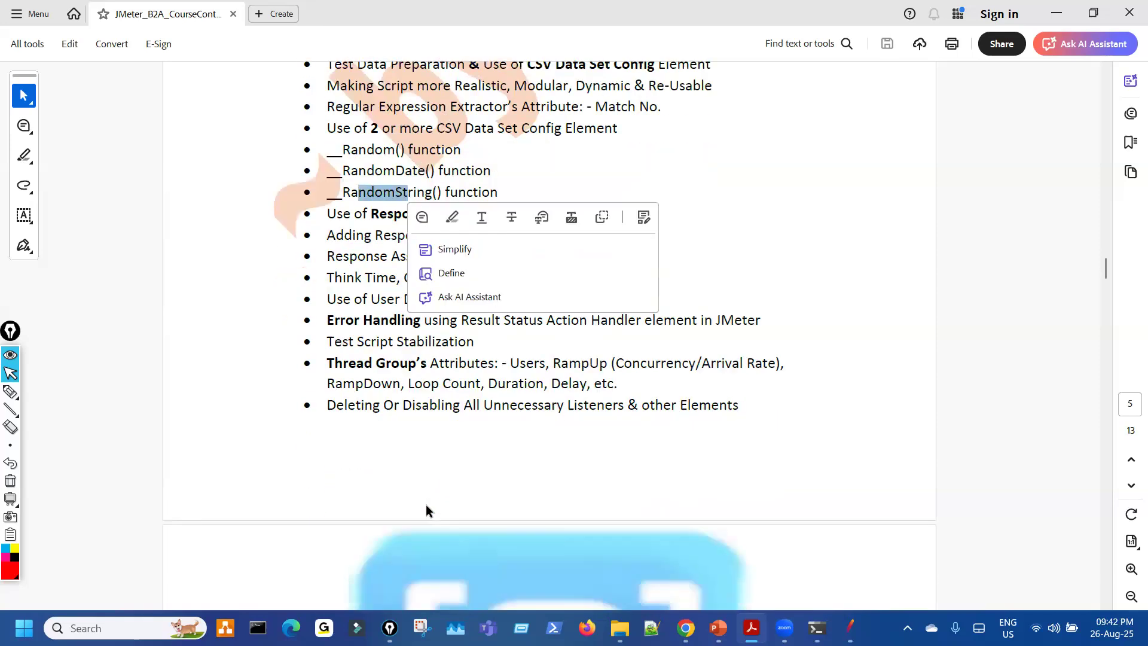
{"action": "left_click_drag", "start_coordinate": [440, 282], "coordinate": [495, 282]}
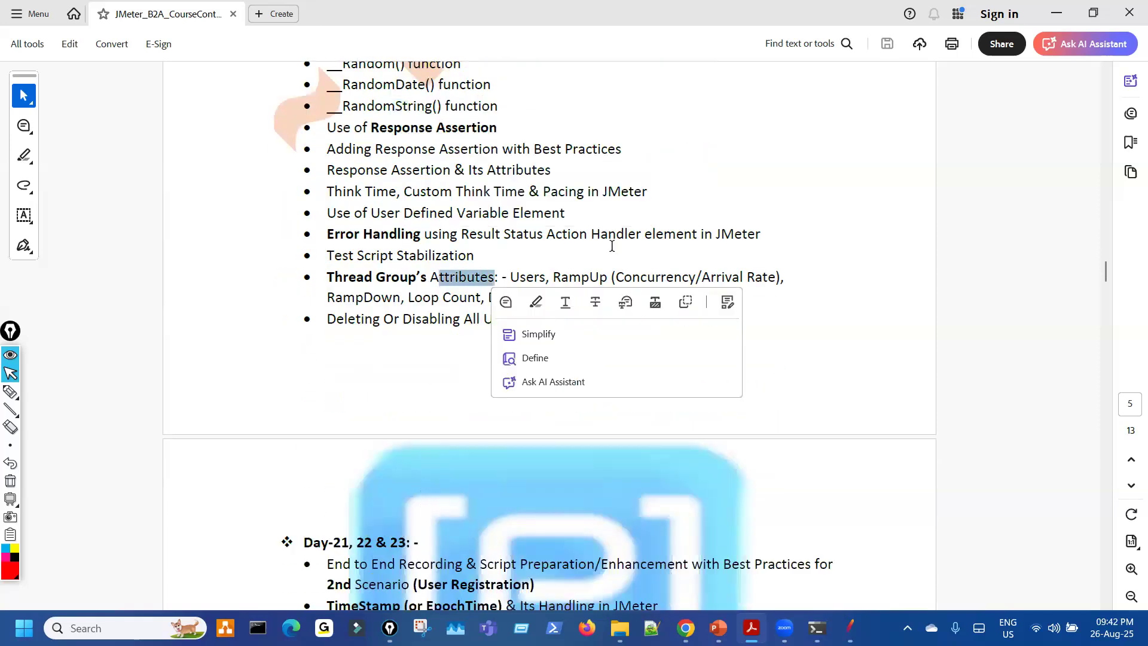
{"action": "left_click_drag", "start_coordinate": [327, 297], "coordinate": [588, 298]}
{"action": "left_click", "coordinate": [395, 374]}
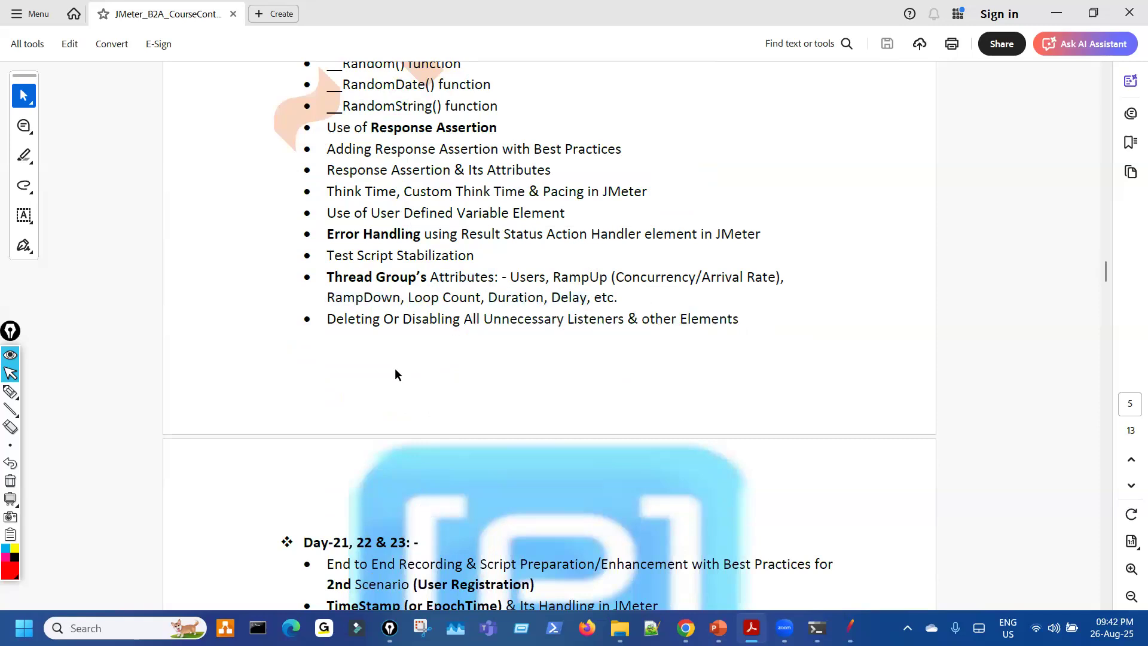
Step: Review the Day-11 to 20 list again and highlight the TimeStamp, end-to-end recording and __time() topics under Day-21, 22 & 23
{"action": "scroll", "coordinate": [395, 374], "scroll_direction": "down", "scroll_amount": 2}
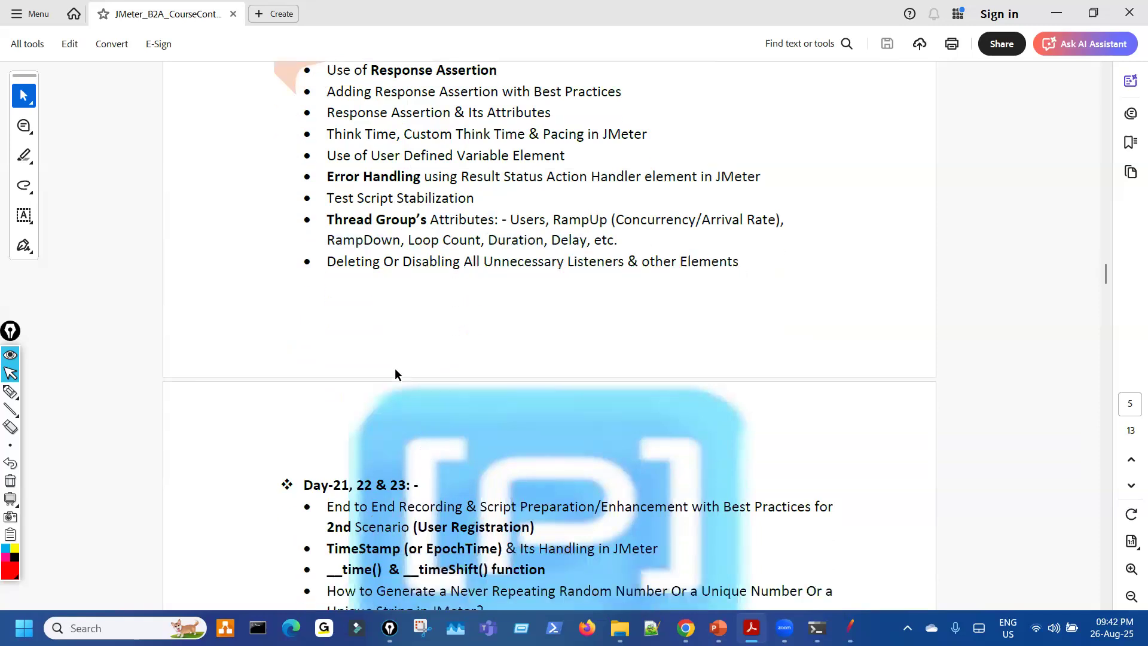
{"action": "scroll", "coordinate": [395, 374], "scroll_direction": "up", "scroll_amount": 20}
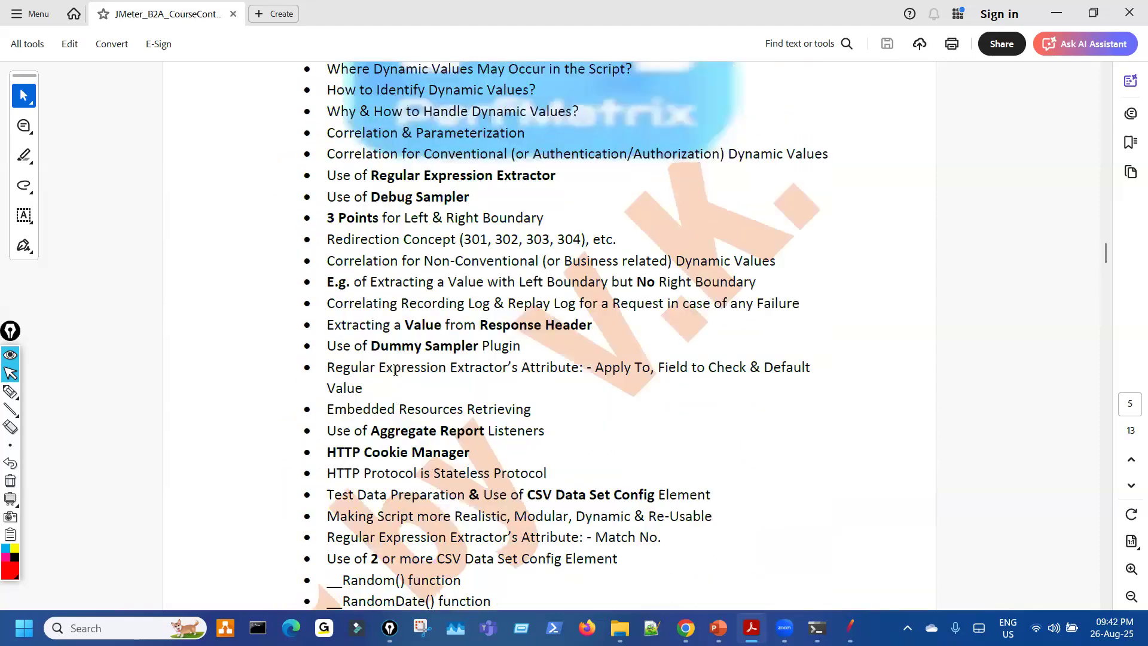
{"action": "scroll", "coordinate": [395, 371], "scroll_direction": "up", "scroll_amount": 5}
{"action": "scroll", "coordinate": [394, 383], "scroll_direction": "down", "scroll_amount": 20}
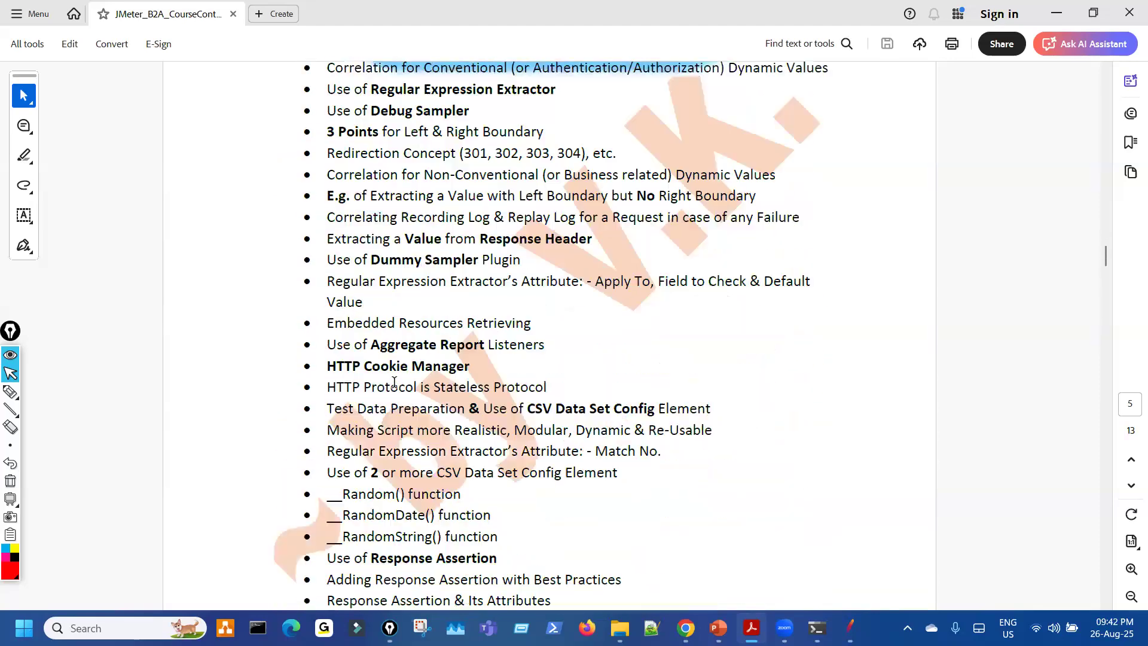
{"action": "scroll", "coordinate": [394, 388], "scroll_direction": "down", "scroll_amount": 4}
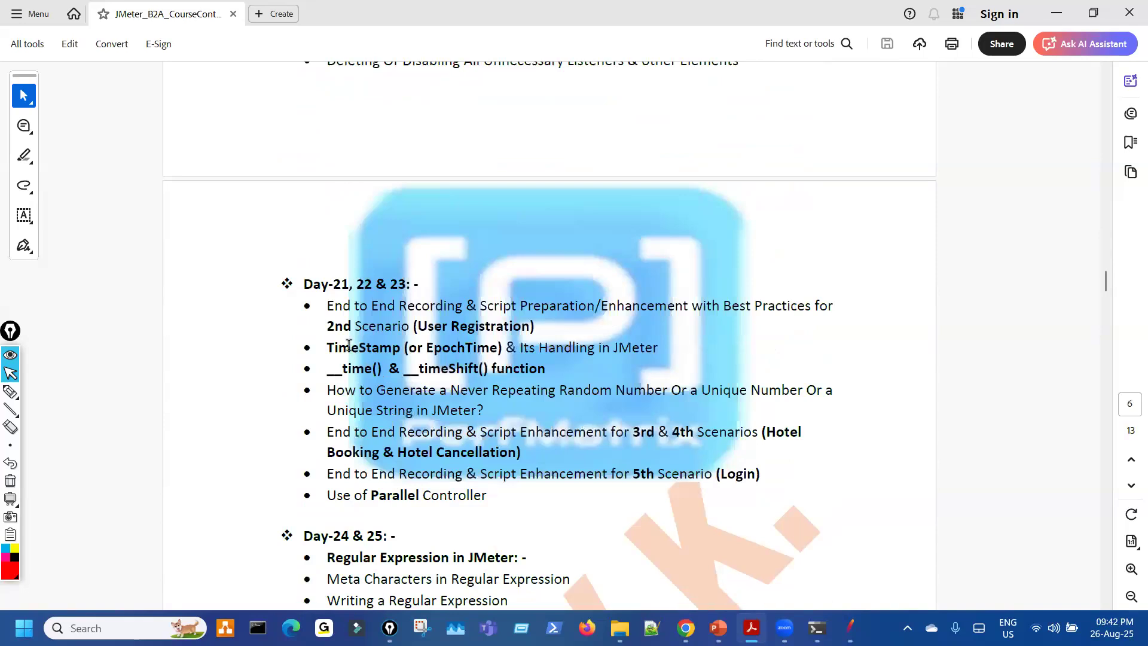
{"action": "left_click_drag", "start_coordinate": [478, 328], "coordinate": [503, 349]}
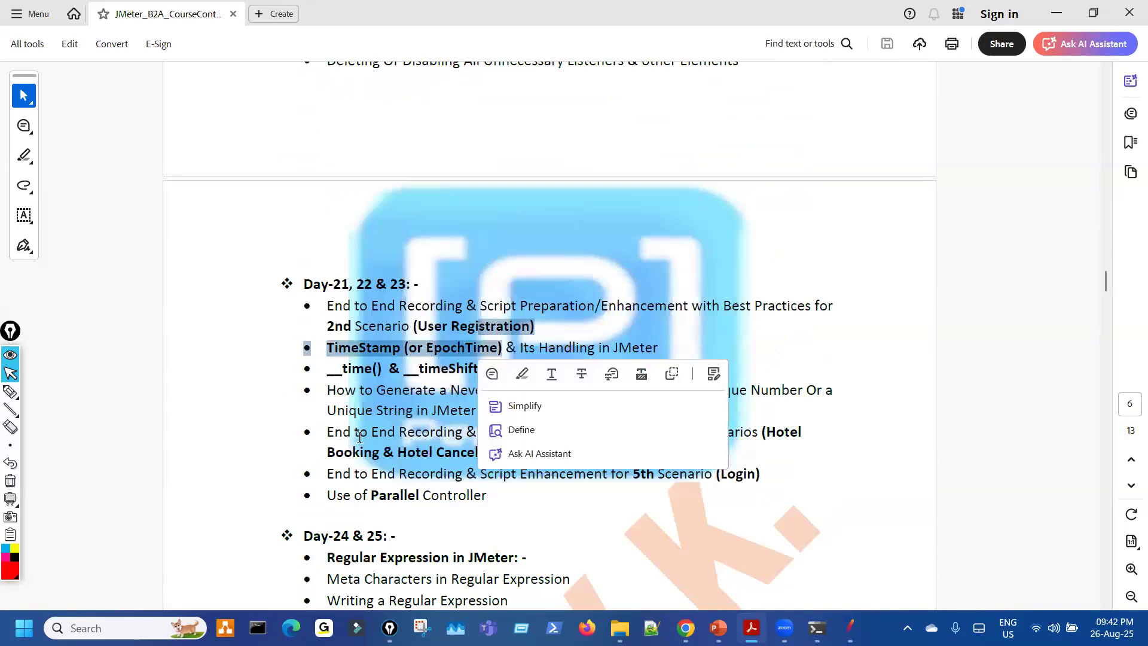
{"action": "left_click_drag", "start_coordinate": [373, 433], "coordinate": [463, 437]}
{"action": "left_click_drag", "start_coordinate": [721, 472], "coordinate": [807, 467]}
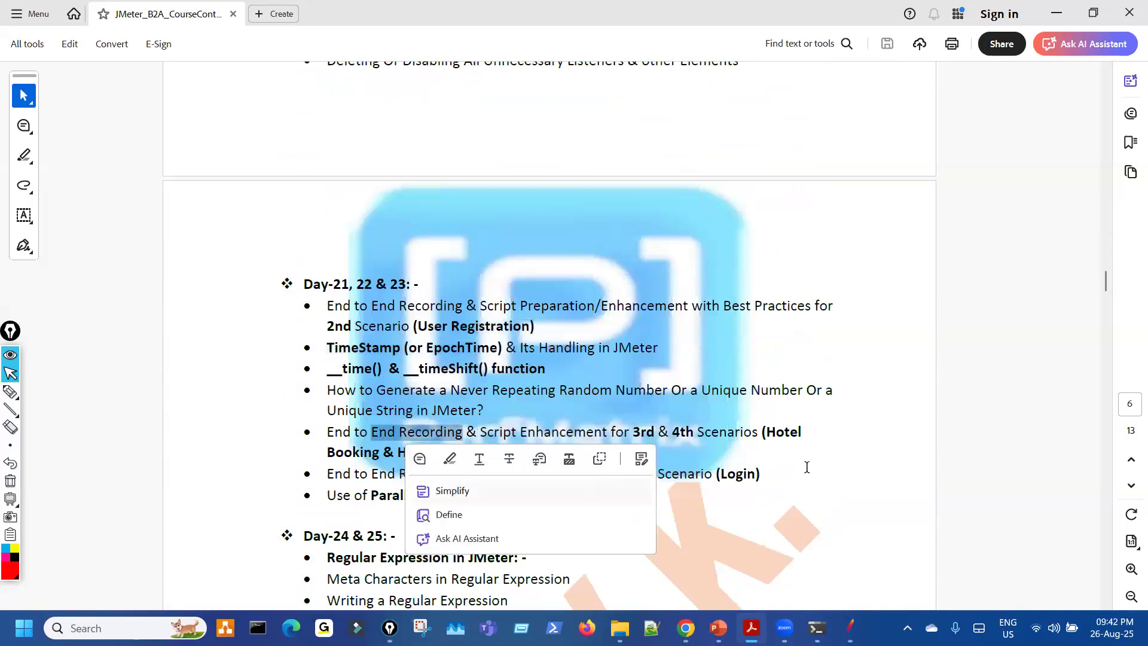
{"action": "left_click", "coordinate": [511, 475]}
{"action": "scroll", "coordinate": [440, 446], "scroll_direction": "down", "scroll_amount": 3}
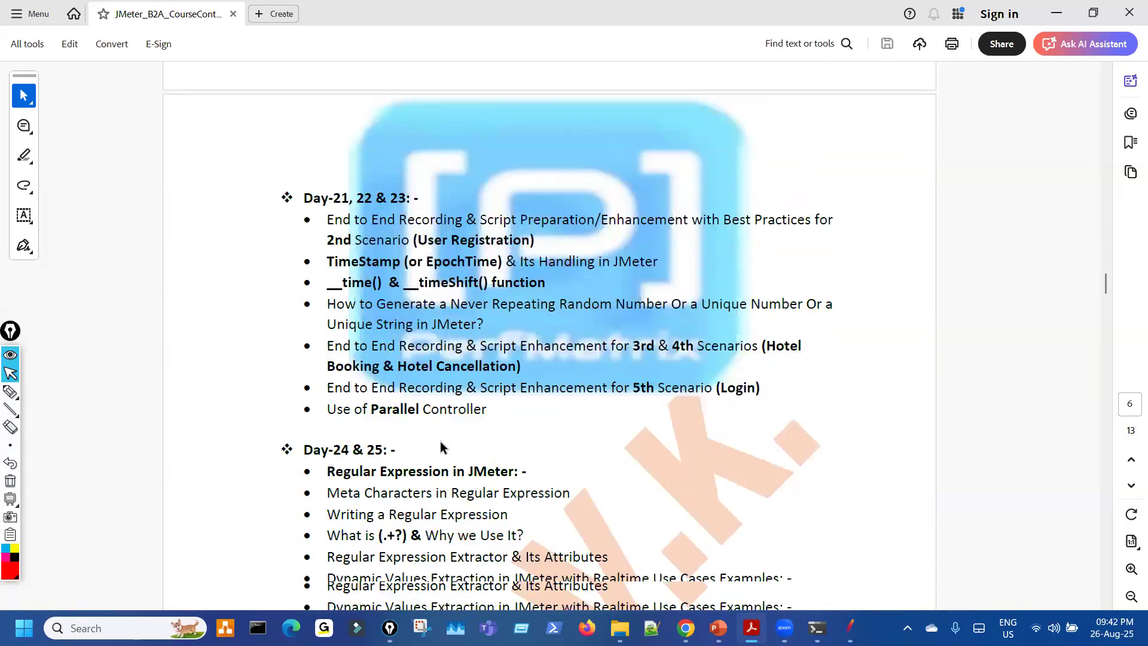
{"action": "left_click_drag", "start_coordinate": [380, 283], "coordinate": [335, 281]}
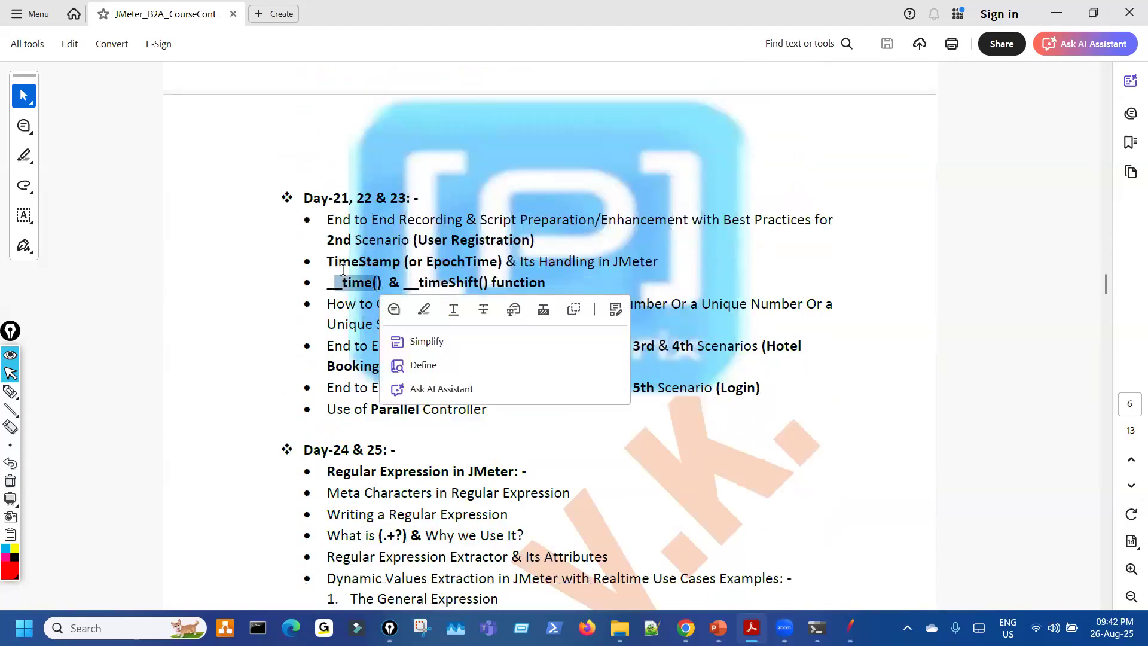
Step: Highlight the Day-24 & 25 regular expression topics with their dynamic value extraction examples, and clear the selection
{"action": "scroll", "coordinate": [247, 418], "scroll_direction": "down", "scroll_amount": 10}
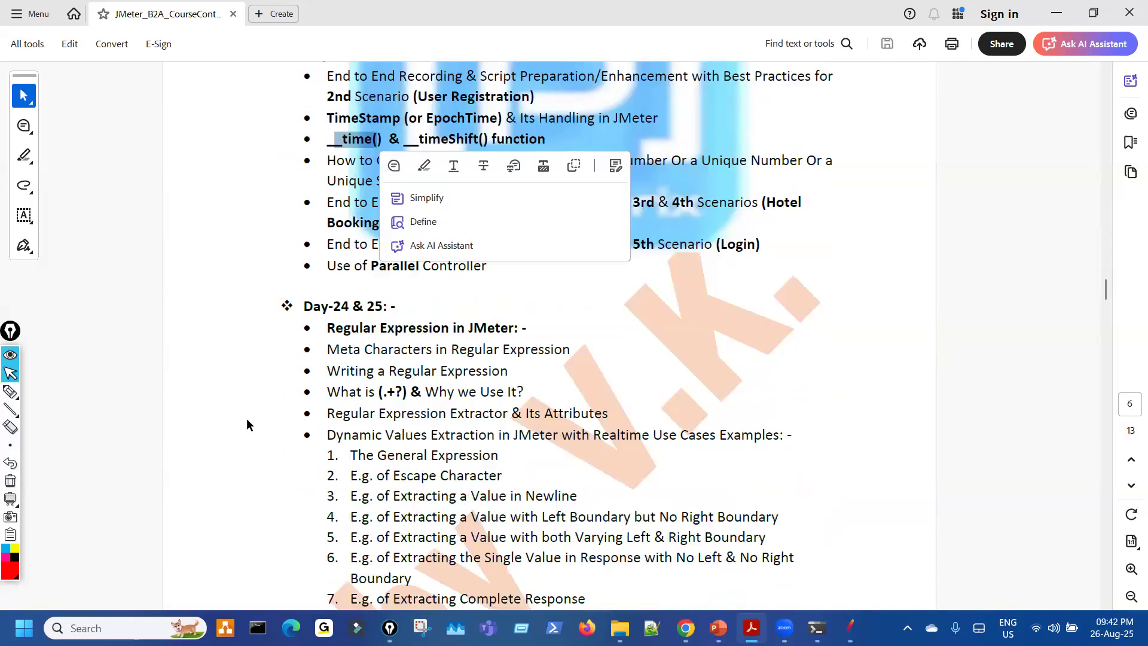
{"action": "scroll", "coordinate": [283, 338], "scroll_direction": "down", "scroll_amount": 3}
{"action": "left_click_drag", "start_coordinate": [329, 136], "coordinate": [579, 410]}
{"action": "left_click", "coordinate": [491, 499]}
{"action": "scroll", "coordinate": [489, 501], "scroll_direction": "down", "scroll_amount": 6}
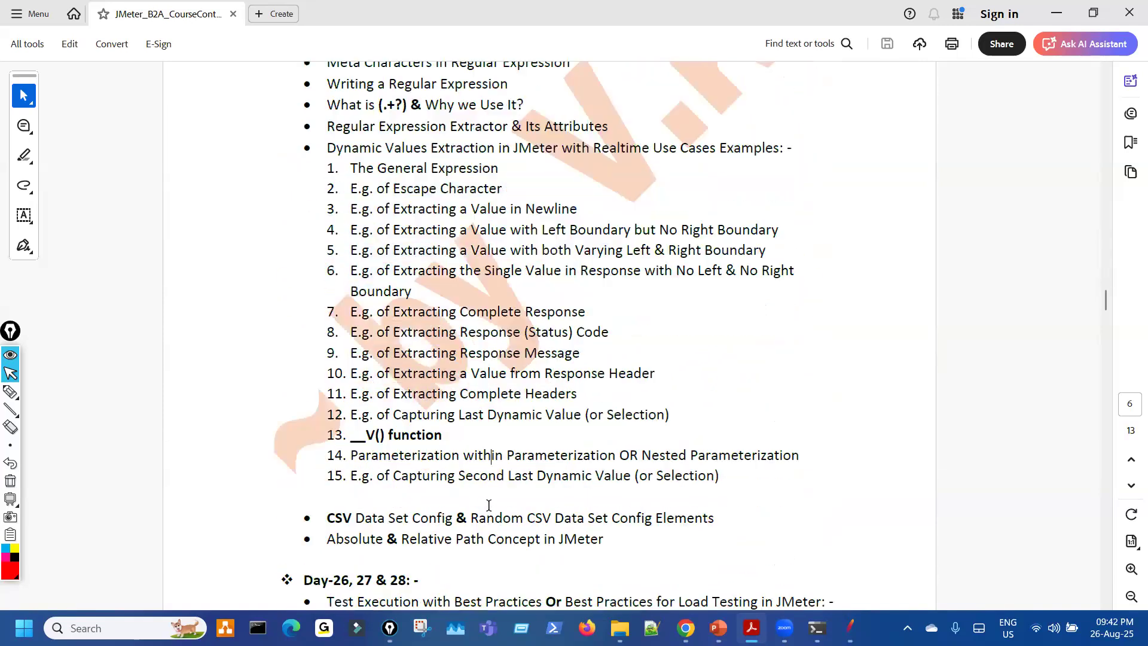
Step: Highlight the CSV Data Set Config & Random CSV Data Set Config topic and continue to the Day-26, 27 & 28 memory topics
{"action": "left_click_drag", "start_coordinate": [551, 404], "coordinate": [385, 404]}
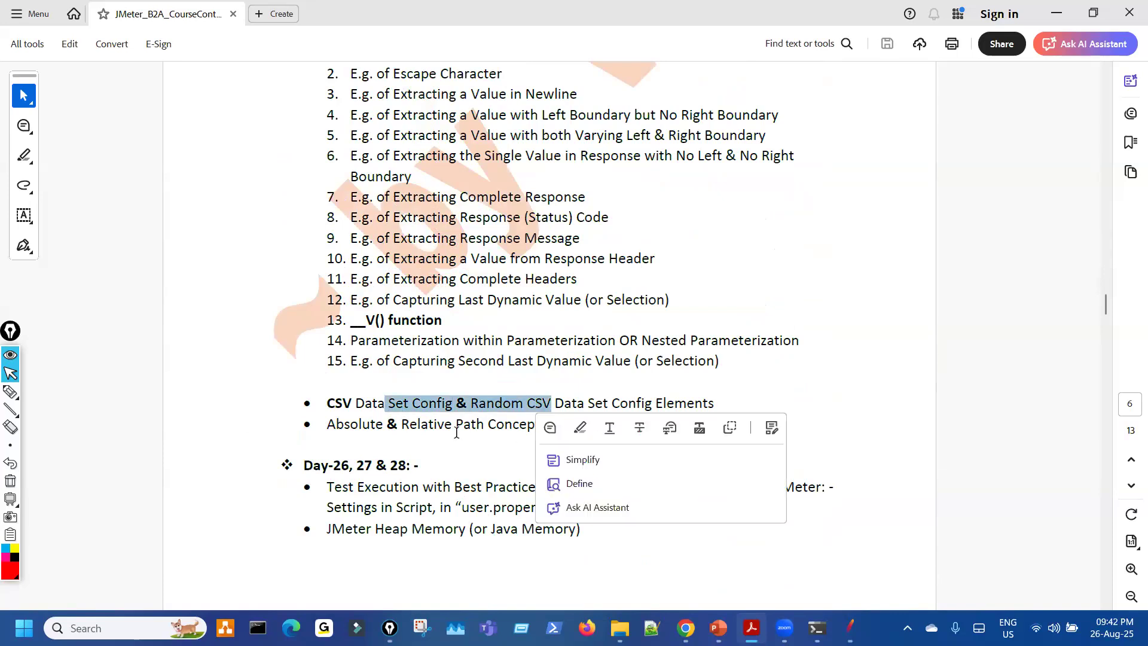
{"action": "left_click", "coordinate": [456, 431]}
{"action": "scroll", "coordinate": [456, 431], "scroll_direction": "down", "scroll_amount": 3}
{"action": "scroll", "coordinate": [545, 436], "scroll_direction": "up", "scroll_amount": 2}
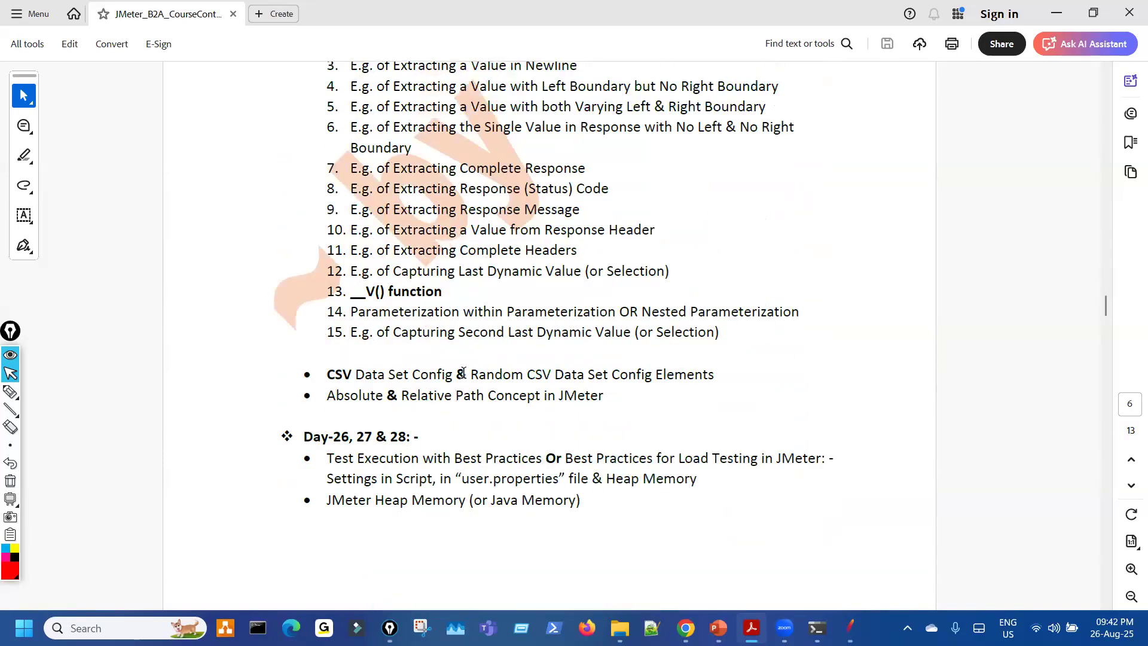
{"action": "scroll", "coordinate": [545, 436], "scroll_direction": "down", "scroll_amount": 10}
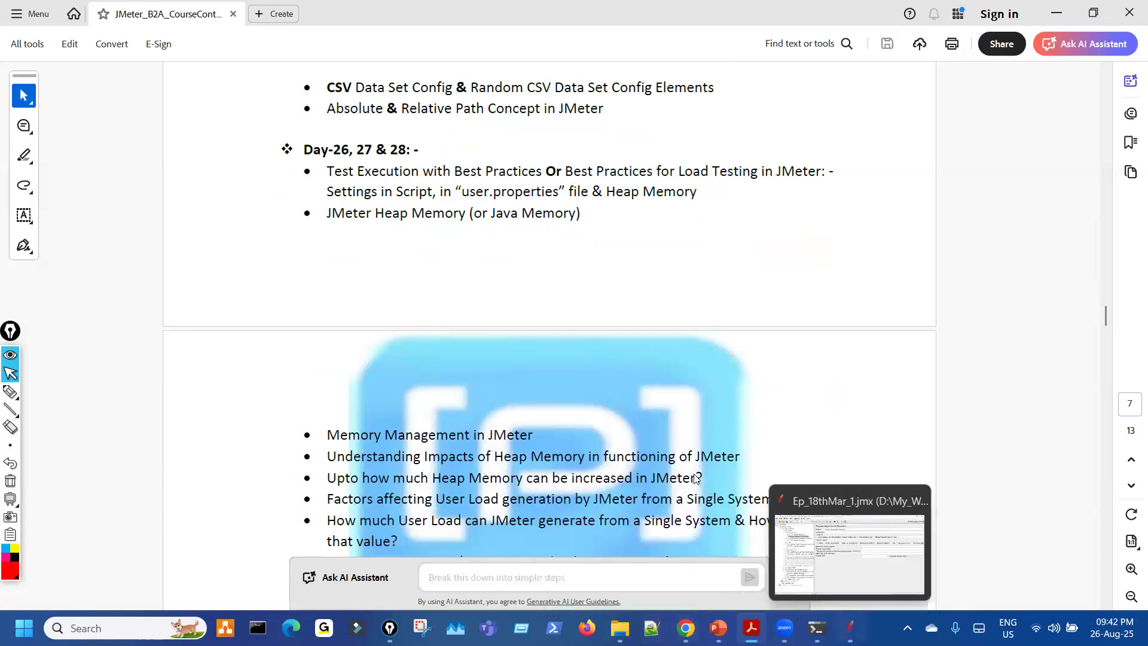
Step: Bring up JMeter, switch to File Explorer and open the PetStore folder inside All_NEW_Is
{"action": "left_click", "coordinate": [850, 628]}
{"action": "left_click", "coordinate": [620, 628]}
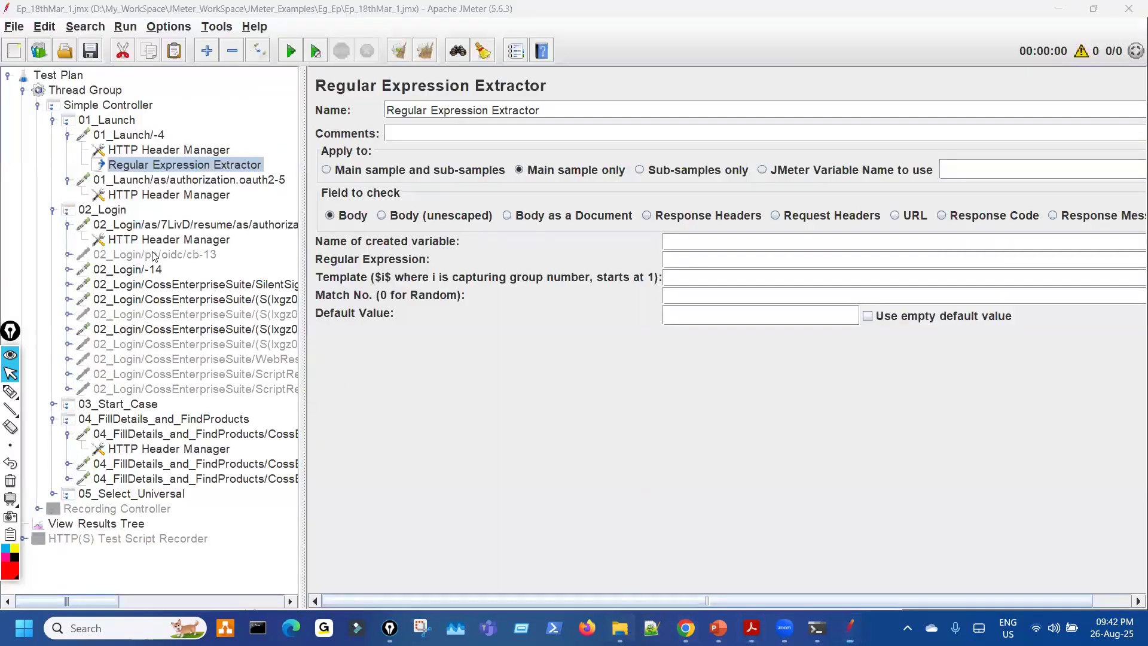
{"action": "left_click", "coordinate": [48, 123]}
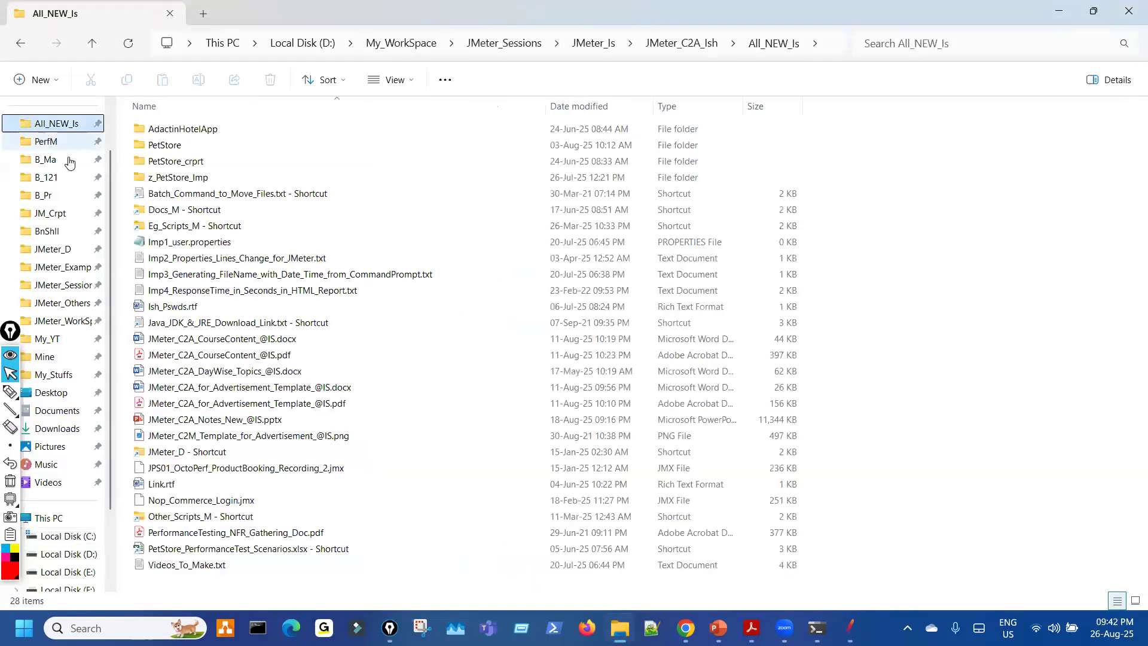
{"action": "left_click", "coordinate": [197, 161]}
{"action": "double_click", "coordinate": [202, 145]}
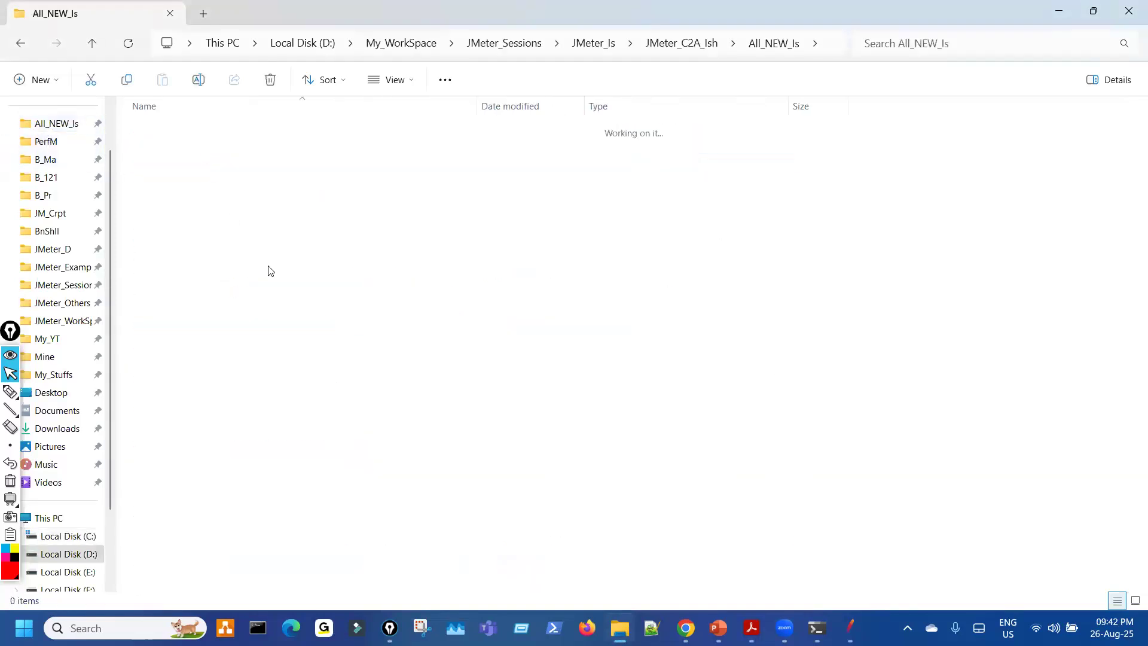
Step: Switch back to JMeter and start a new empty test plan without saving the current one
{"action": "left_click", "coordinate": [851, 628]}
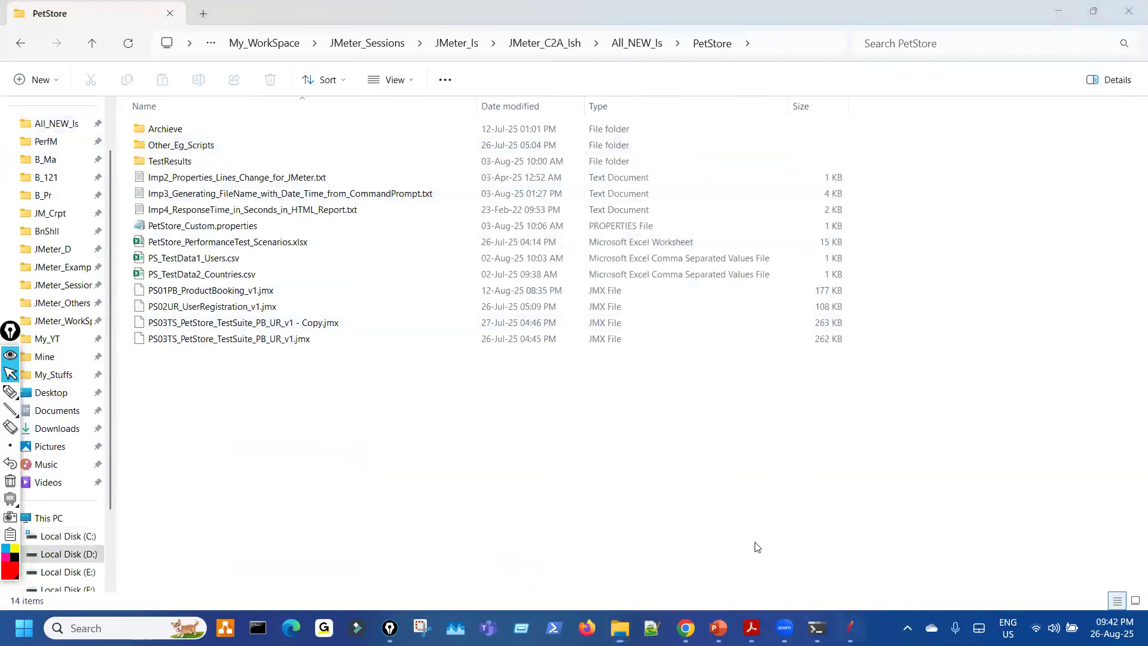
{"action": "left_click", "coordinate": [60, 53]}
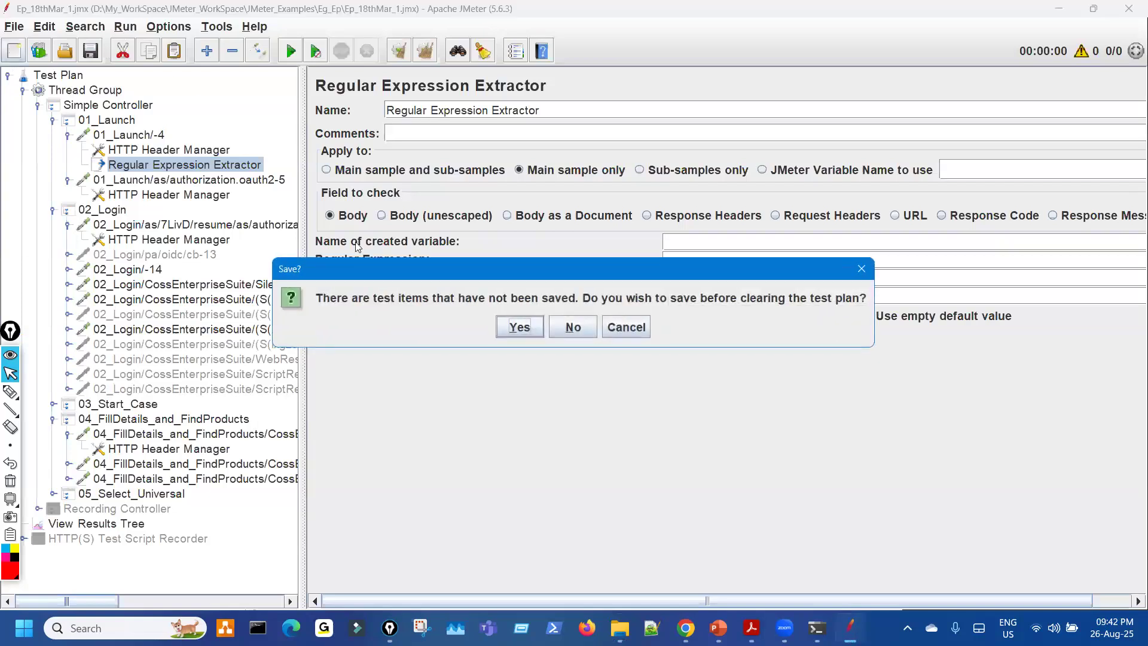
{"action": "left_click", "coordinate": [557, 327]}
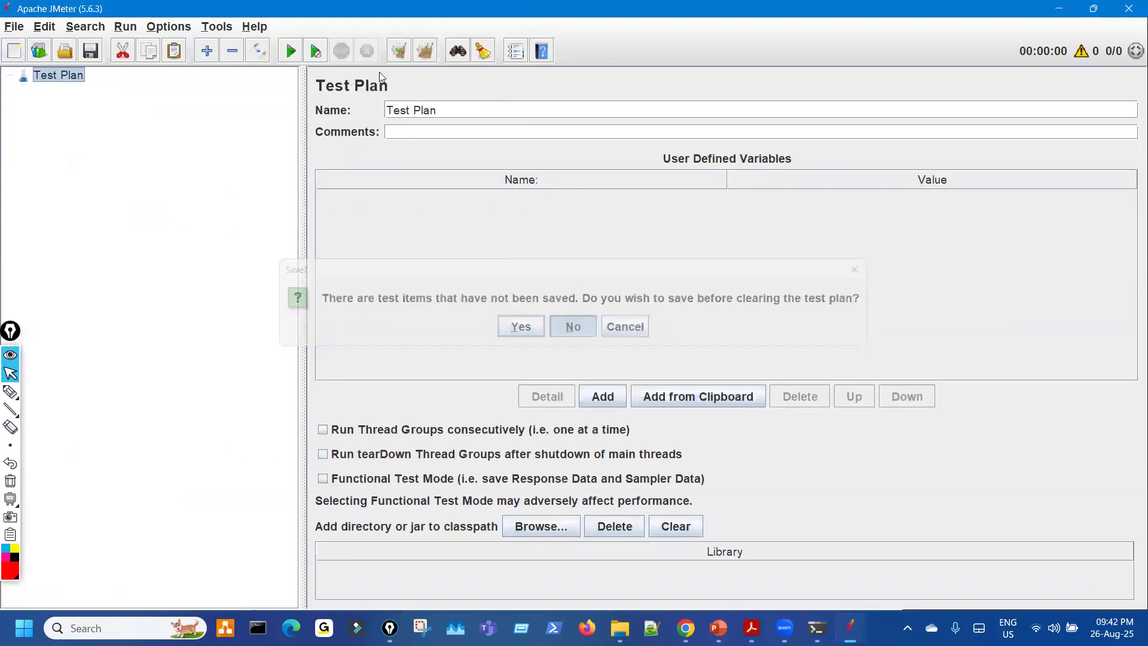
Step: Shrink the JMeter window, zoom out its interface, load PS01PB_ProductBooking_v1.jmx from the PetStore folder and maximize the window
{"action": "double_click", "coordinate": [363, 10]}
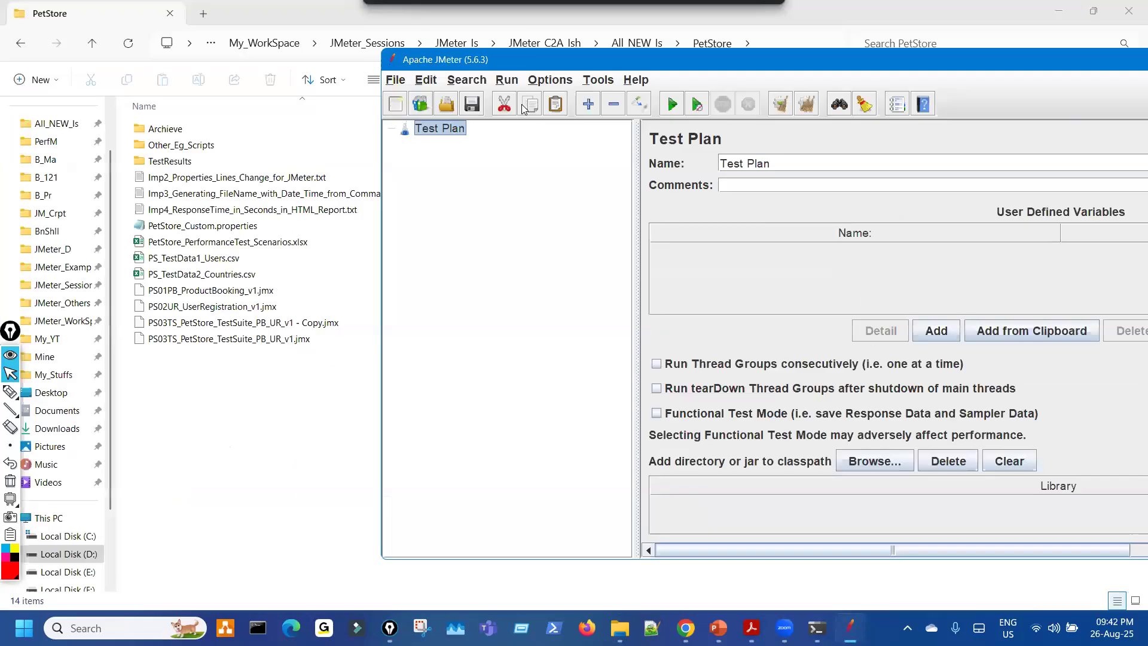
{"action": "left_click", "coordinate": [550, 79]}
{"action": "left_click", "coordinate": [572, 247]}
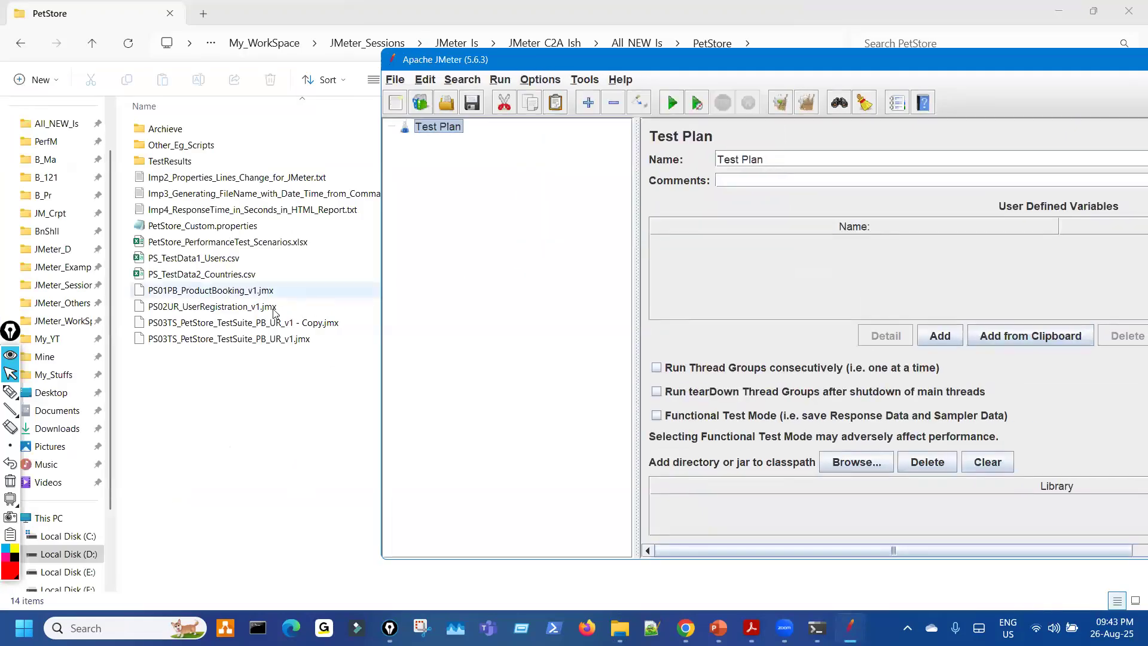
{"action": "left_click_drag", "start_coordinate": [226, 294], "coordinate": [575, 107]}
{"action": "key", "text": "alt+Tab"}
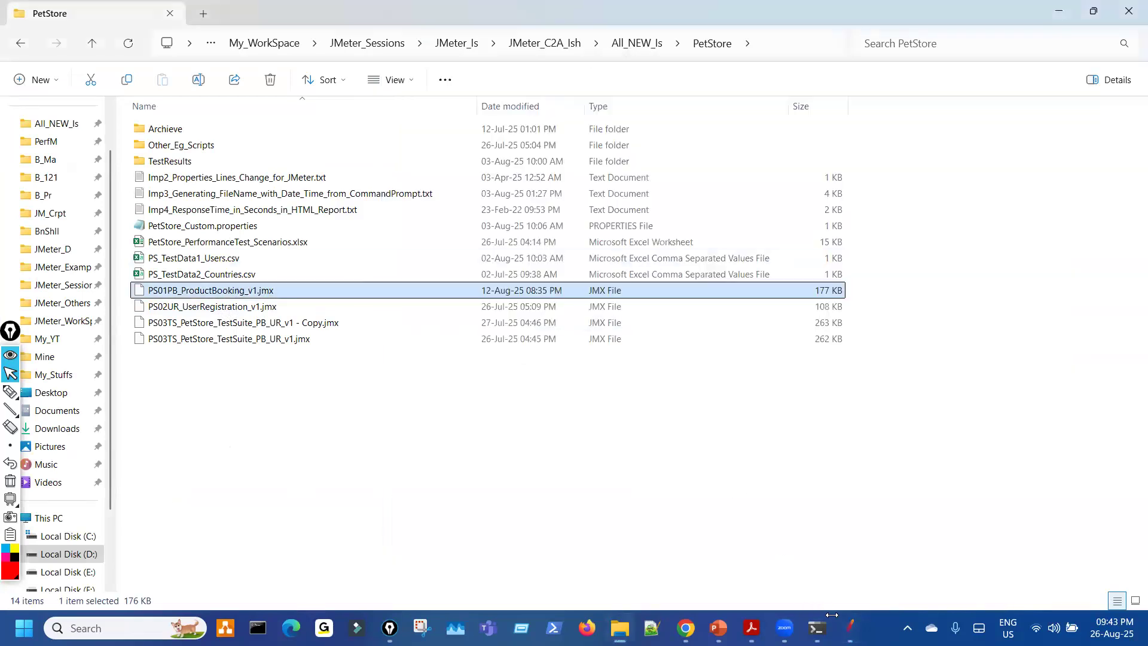
{"action": "left_click", "coordinate": [850, 628]}
{"action": "double_click", "coordinate": [656, 64]}
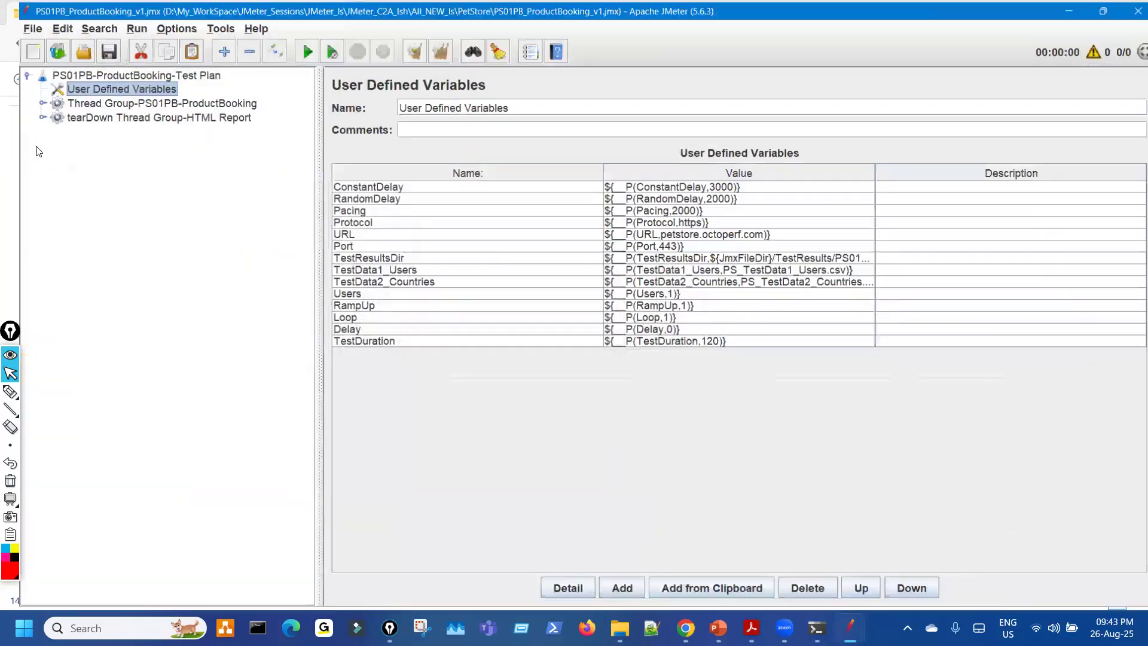
Step: Expand Thread Group-PS01PB-ProductBooking and its Simple Controller to show the transactions from PS01_HomePage to PS_SignOut
{"action": "left_click", "coordinate": [24, 103]}
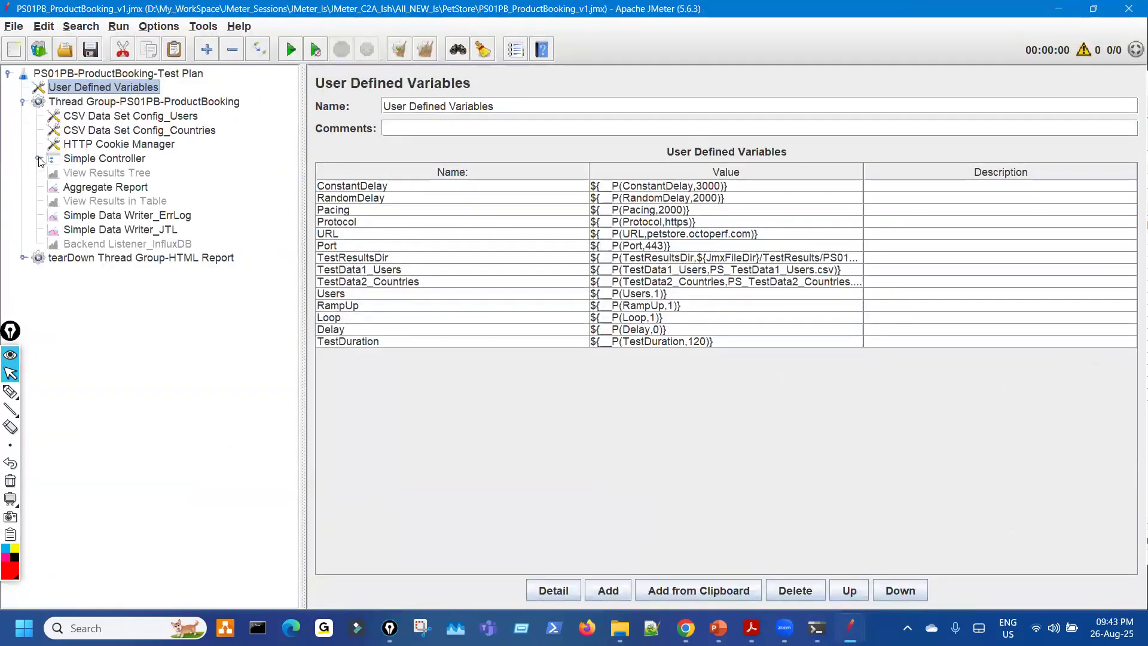
{"action": "left_click", "coordinate": [38, 158]}
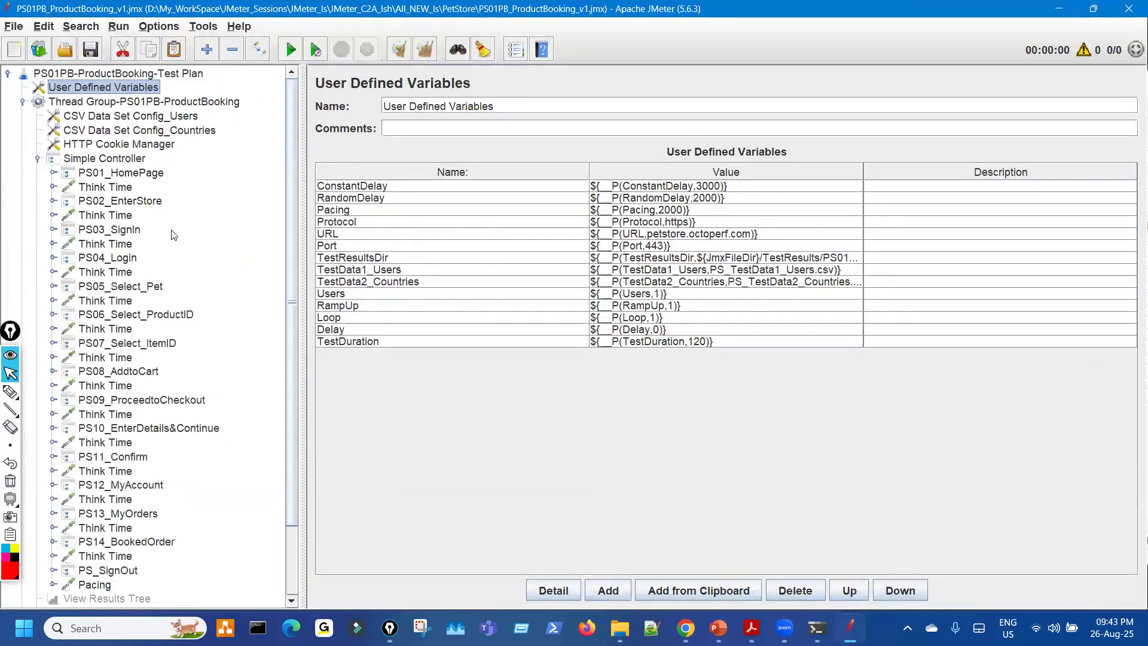
{"action": "scroll", "coordinate": [169, 279], "scroll_direction": "down", "scroll_amount": 1}
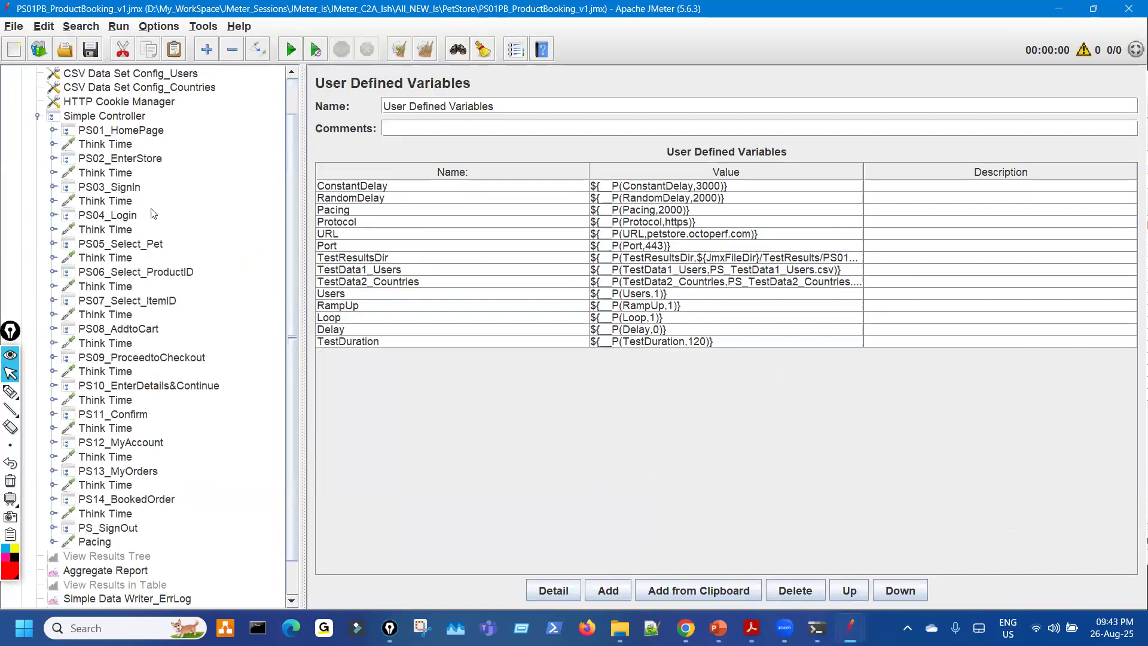
Step: Zoom in the JMeter interface one level and narrow the Name column of the User Defined Variables table
{"action": "left_click", "coordinate": [201, 28]}
{"action": "left_click", "coordinate": [159, 27]}
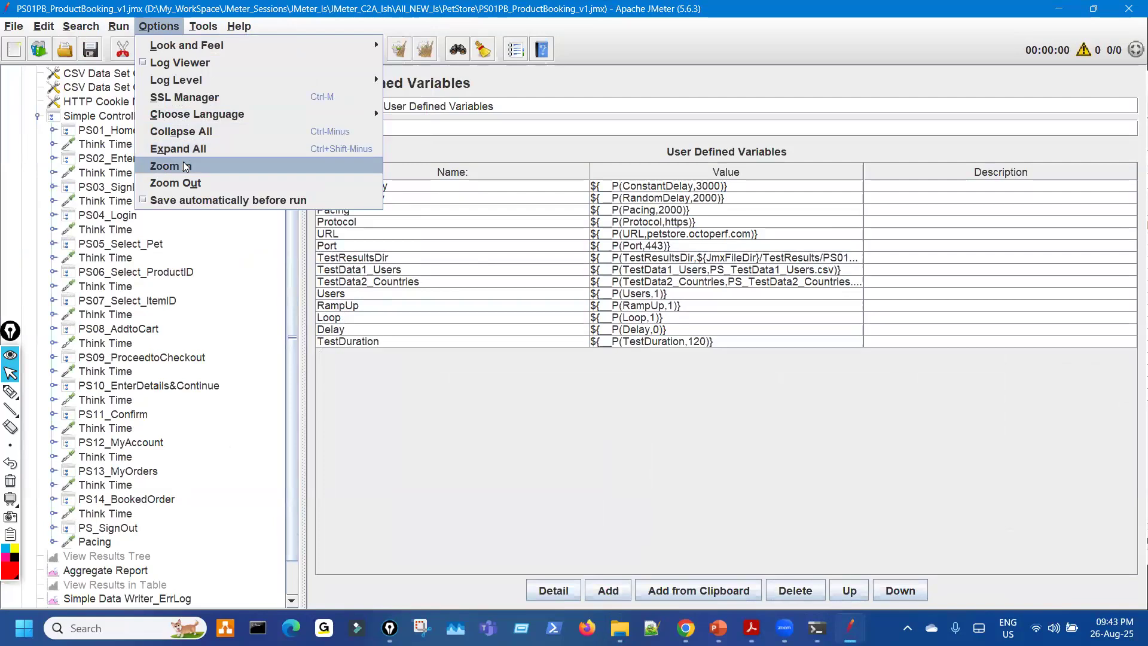
{"action": "left_click", "coordinate": [185, 166]}
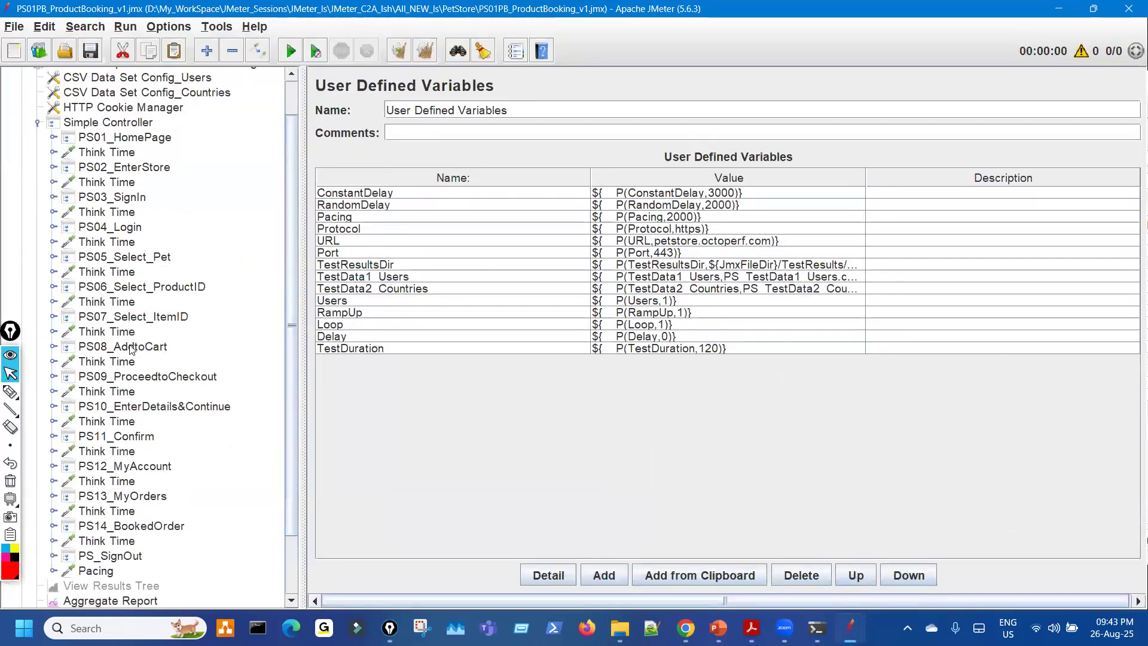
{"action": "scroll", "coordinate": [130, 349], "scroll_direction": "down", "scroll_amount": 1}
{"action": "left_click_drag", "start_coordinate": [590, 176], "coordinate": [475, 245]}
{"action": "left_click", "coordinate": [507, 205]}
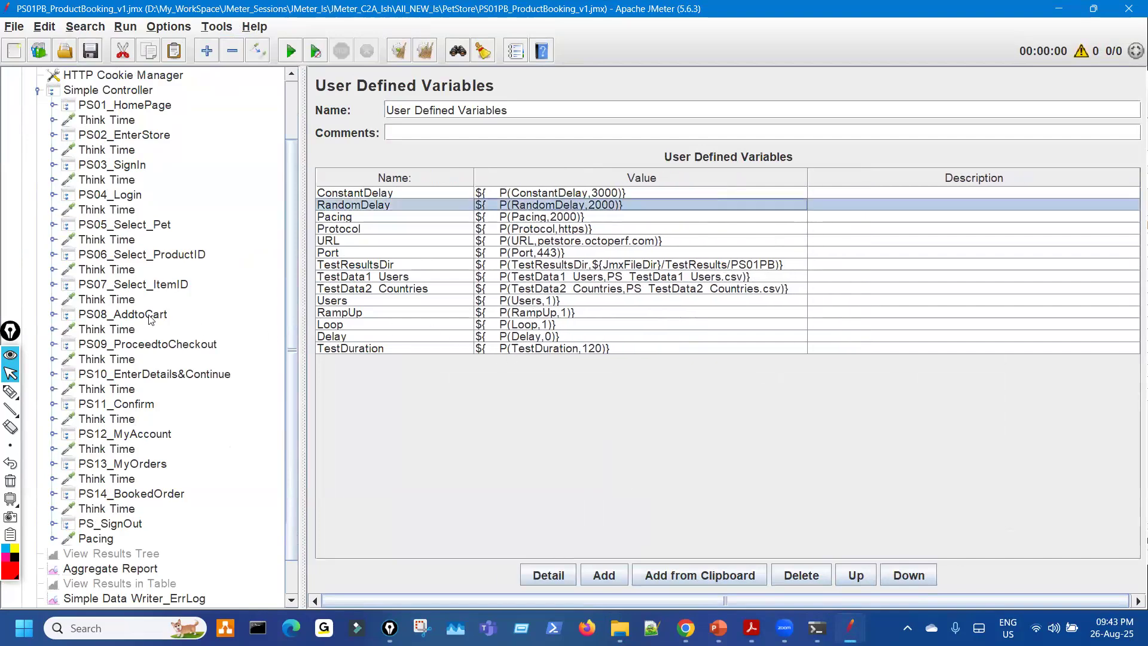
{"action": "scroll", "coordinate": [150, 320], "scroll_direction": "up", "scroll_amount": 3}
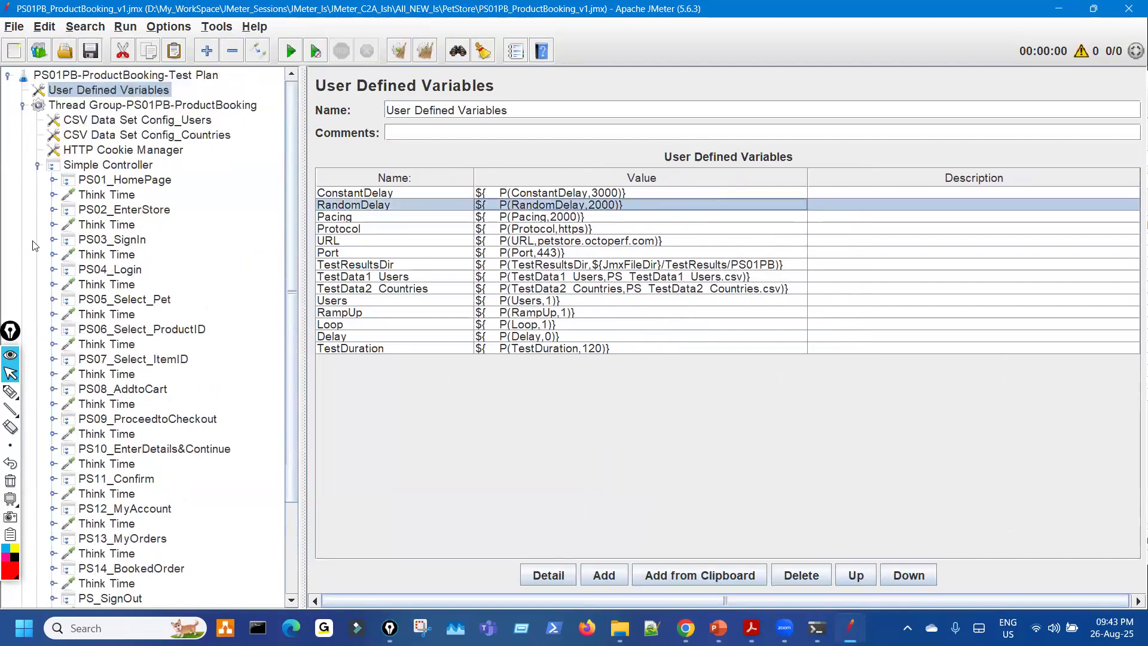
Step: Show the first Think Time element's settings and the Aggregate Report, narrowing the test plan tree to give the report more width
{"action": "left_click", "coordinate": [105, 195]}
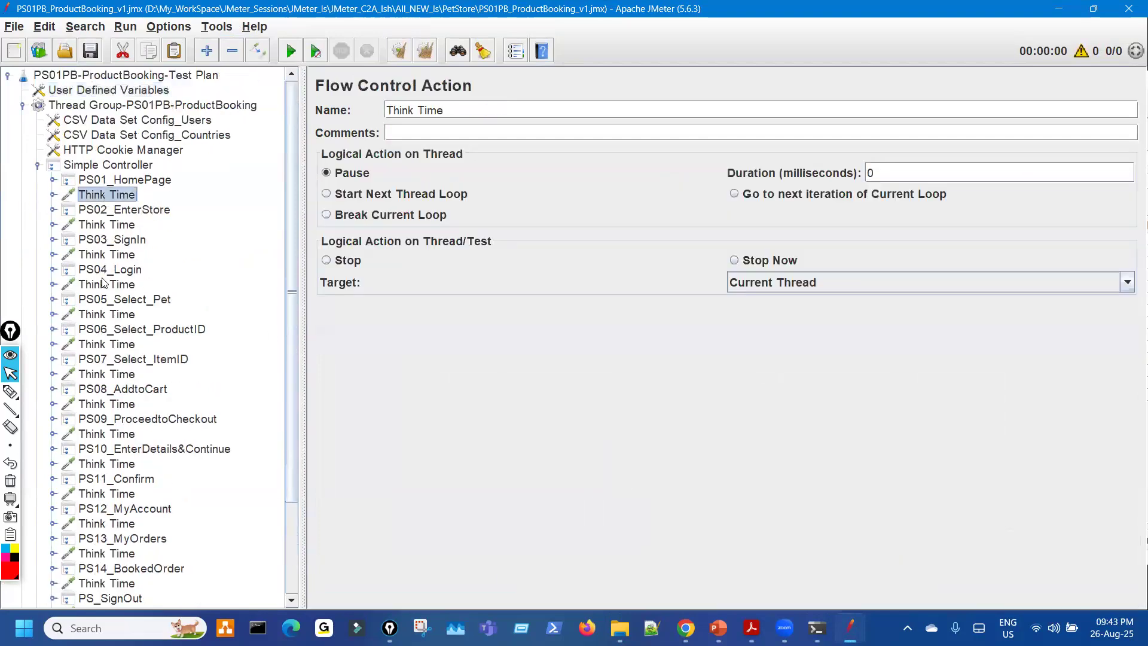
{"action": "scroll", "coordinate": [94, 271], "scroll_direction": "down", "scroll_amount": 3}
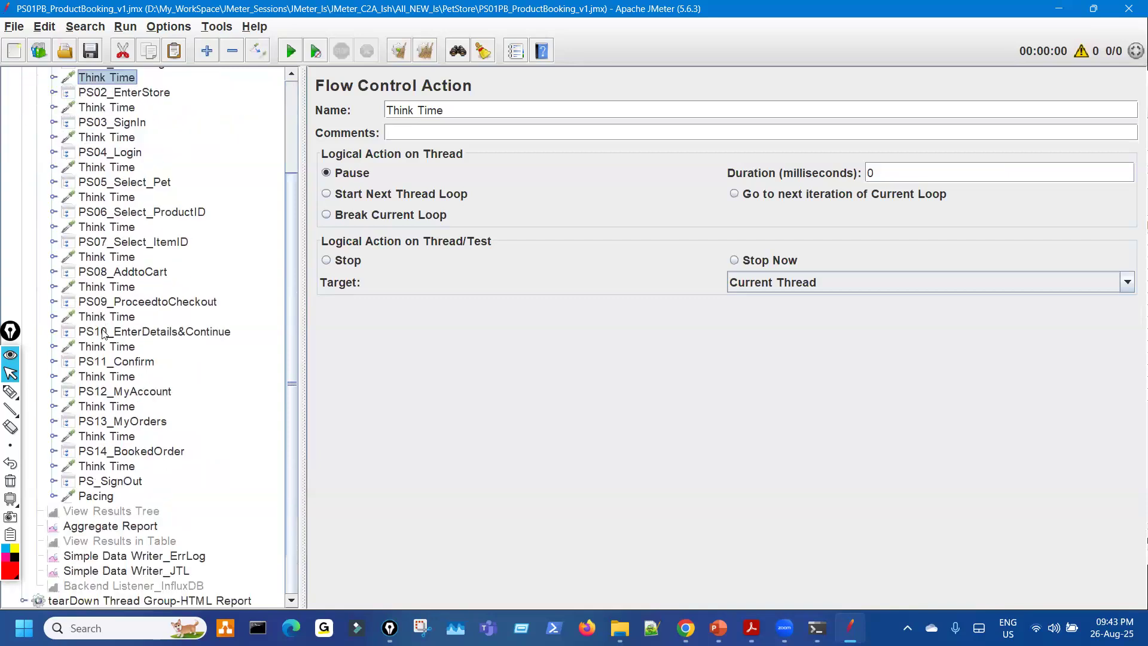
{"action": "left_click", "coordinate": [130, 527]}
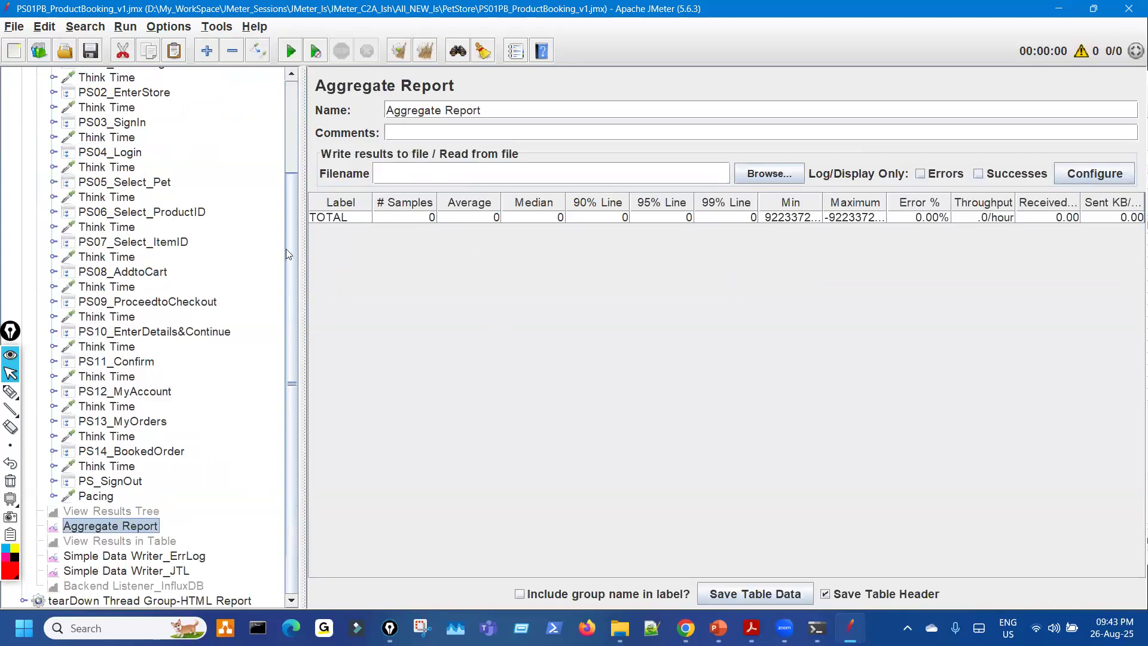
{"action": "left_click_drag", "start_coordinate": [304, 232], "coordinate": [262, 231]}
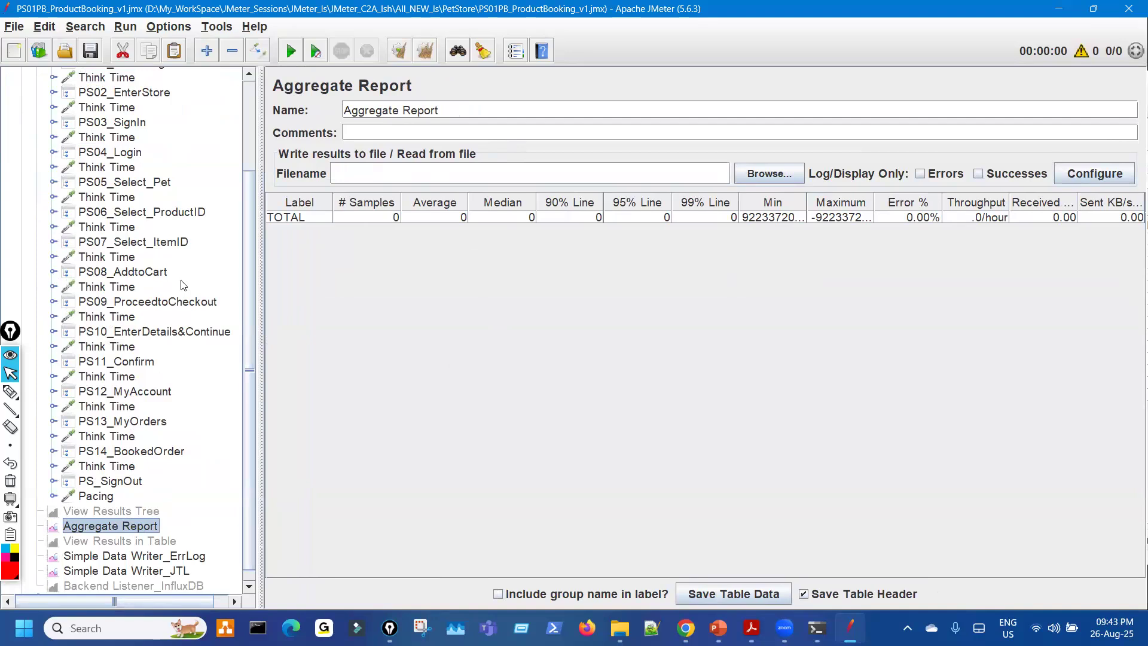
{"action": "scroll", "coordinate": [162, 215], "scroll_direction": "up", "scroll_amount": 3}
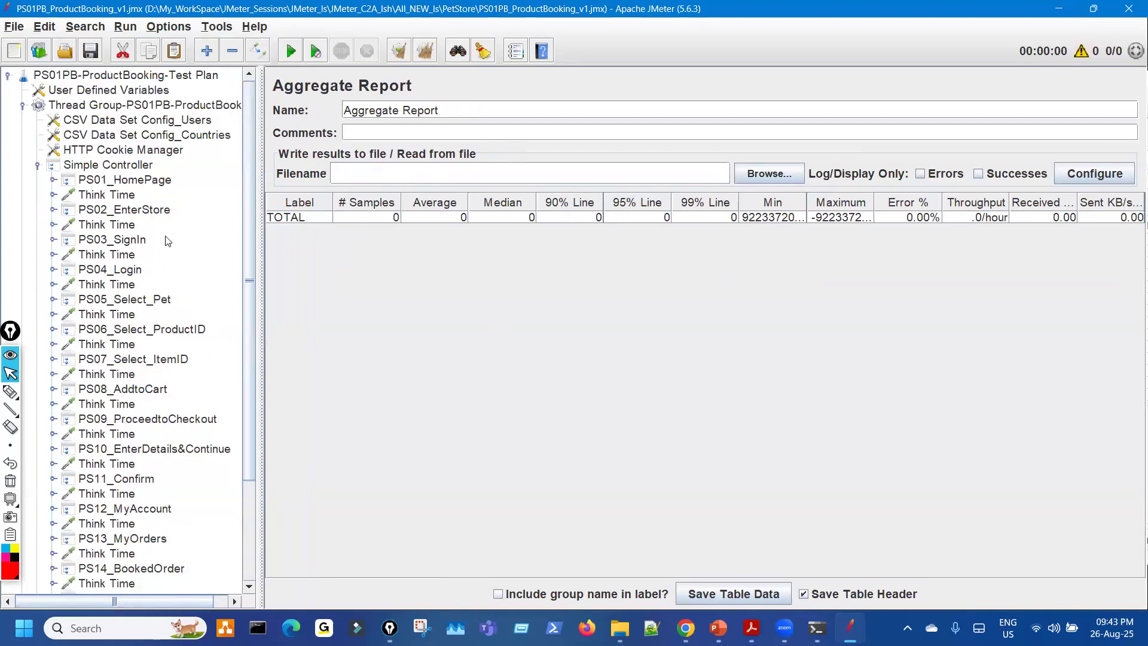
Step: Set the default value of the Users variable to 10 and display the Aggregate Report
{"action": "left_click", "coordinate": [150, 91]}
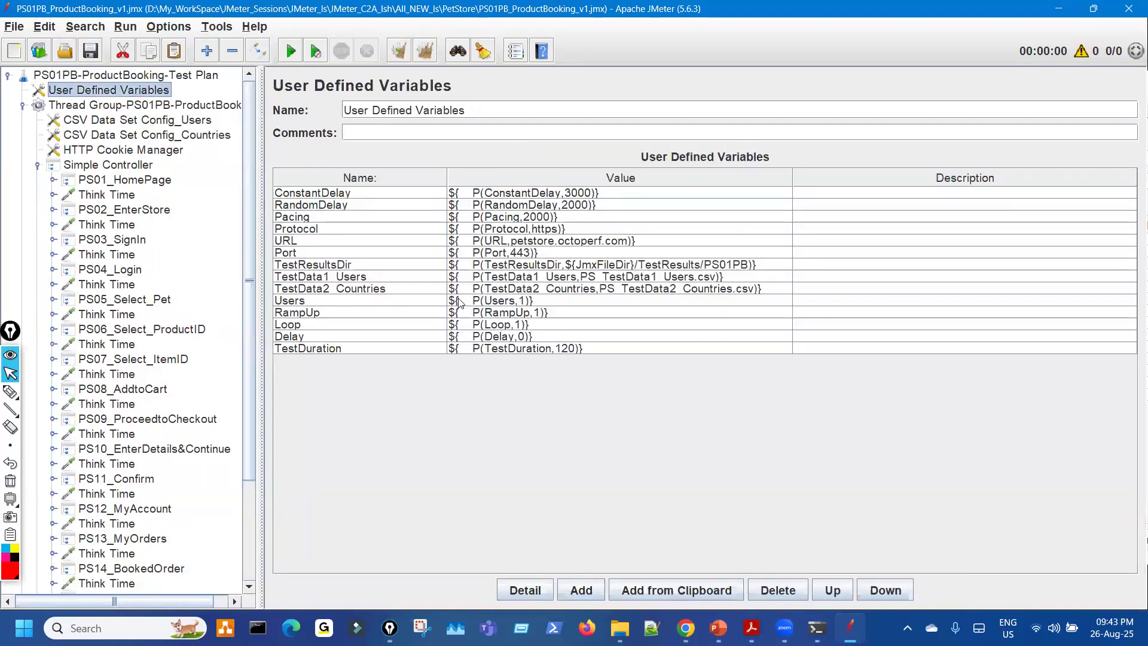
{"action": "left_click", "coordinate": [525, 302]}
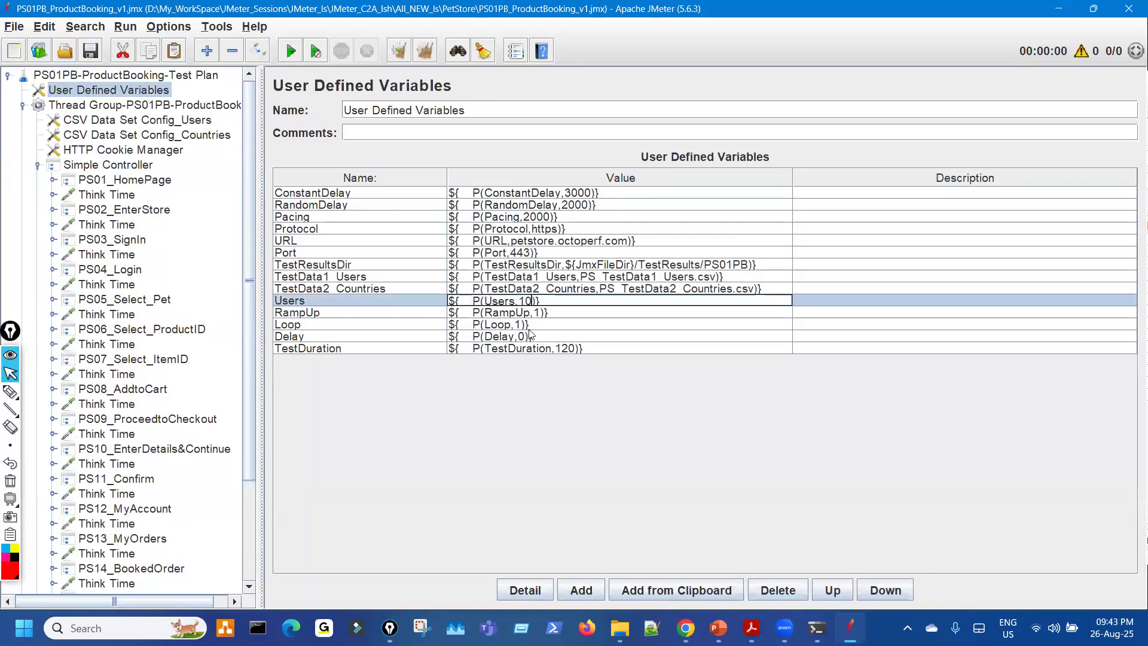
{"action": "scroll", "coordinate": [150, 405], "scroll_direction": "down", "scroll_amount": 3}
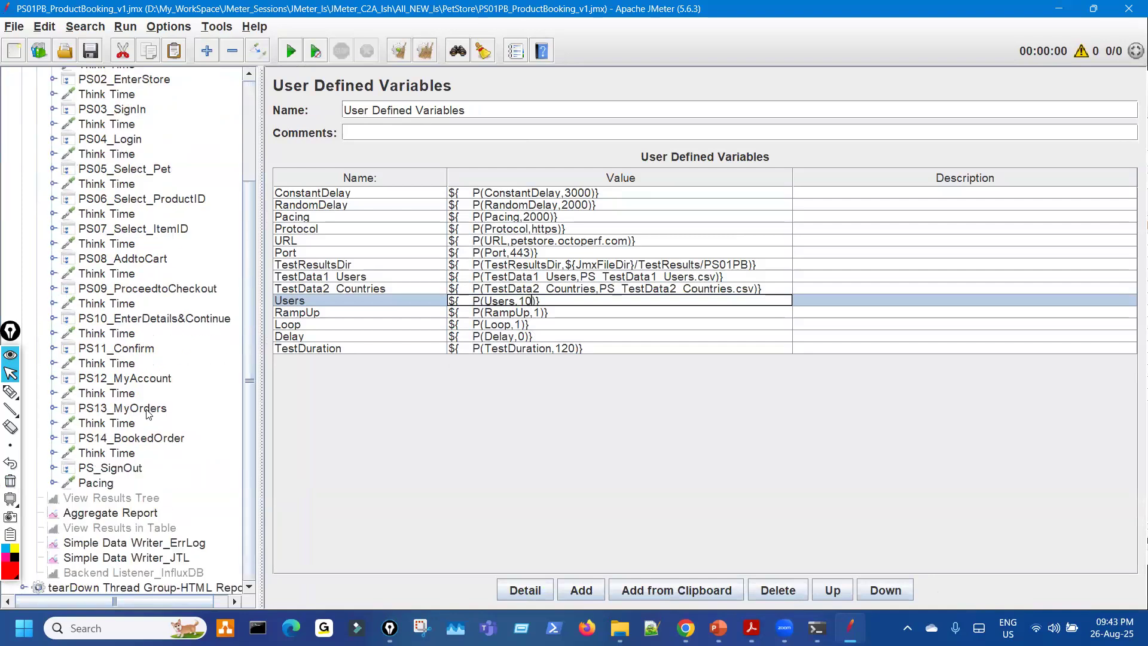
{"action": "left_click", "coordinate": [131, 513]}
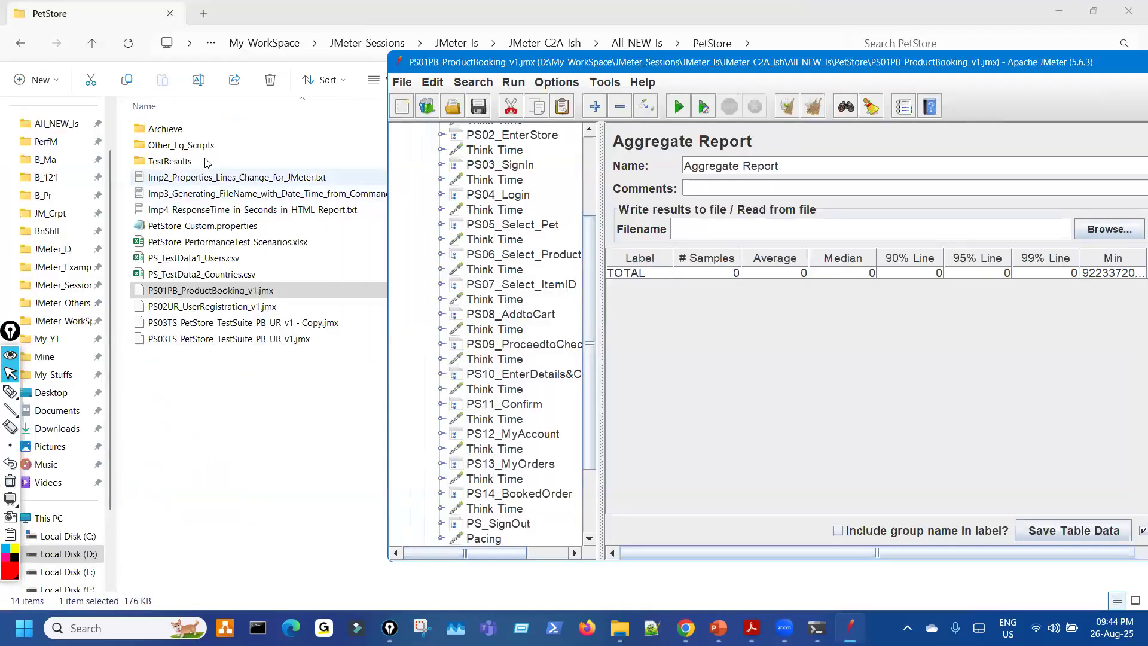
Step: In File Explorer, open PS01PB inside the TestResults folder and delete all of its old result files and folders
{"action": "double_click", "coordinate": [206, 159]}
{"action": "left_click", "coordinate": [175, 132]}
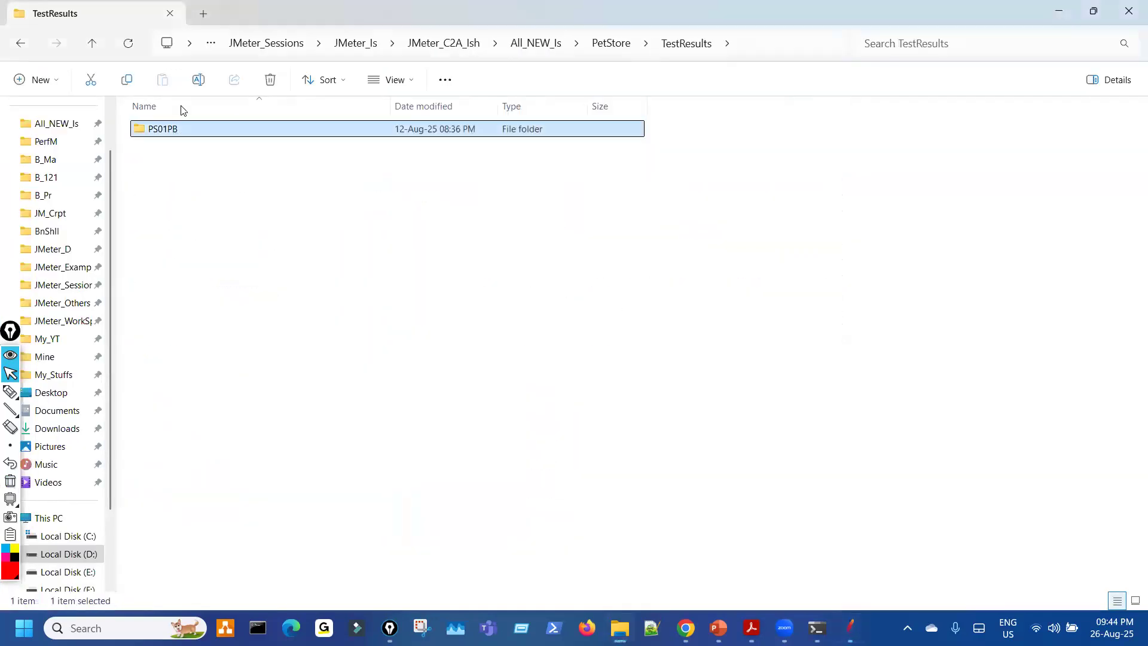
{"action": "double_click", "coordinate": [197, 135]}
{"action": "left_click_drag", "start_coordinate": [174, 215], "coordinate": [225, 122]}
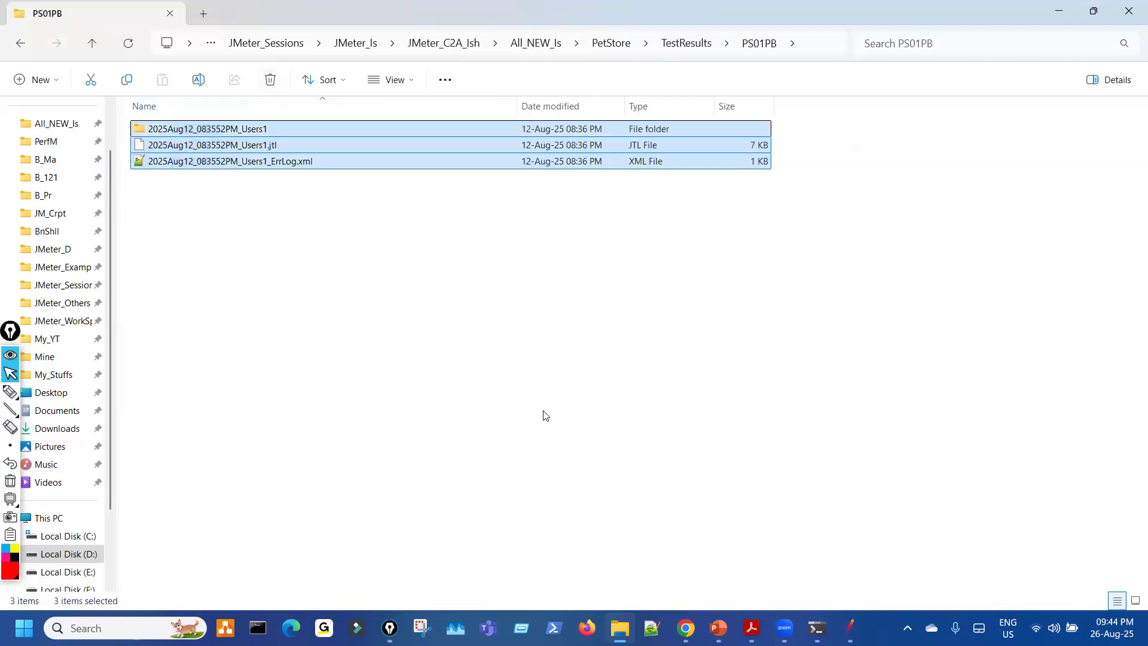
{"action": "key", "text": "Delete"}
Step: Switch back to JMeter, run the test and draw a red bracket beside the generated ErrLog.xml and .jtl files
{"action": "left_click", "coordinate": [850, 625]}
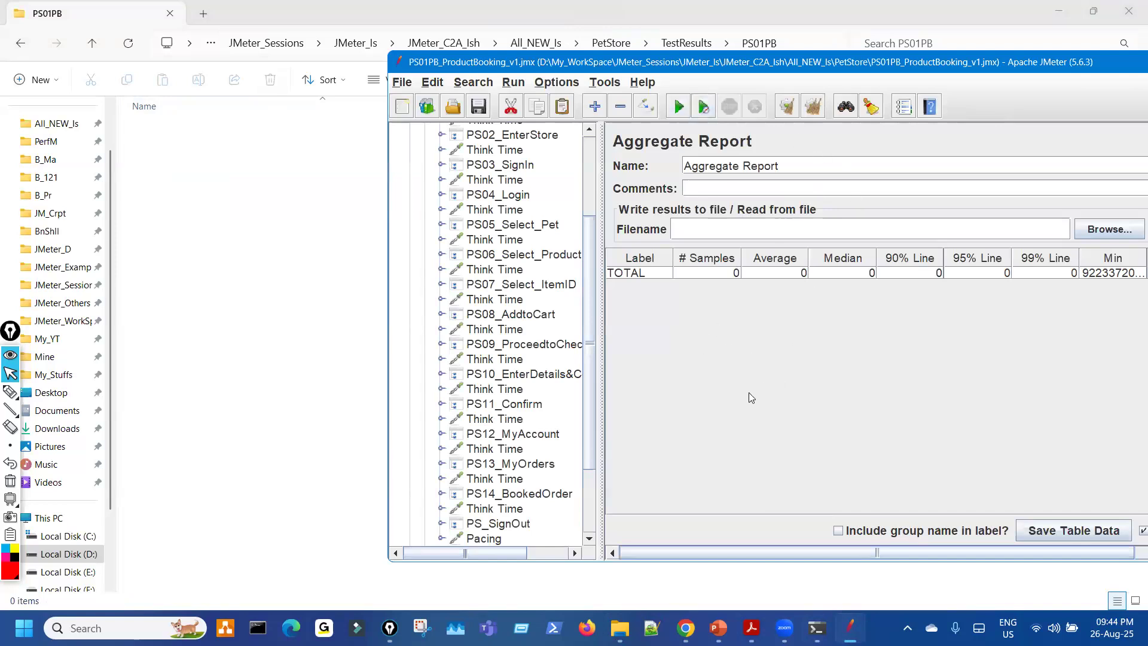
{"action": "key", "text": "ctrl+r"}
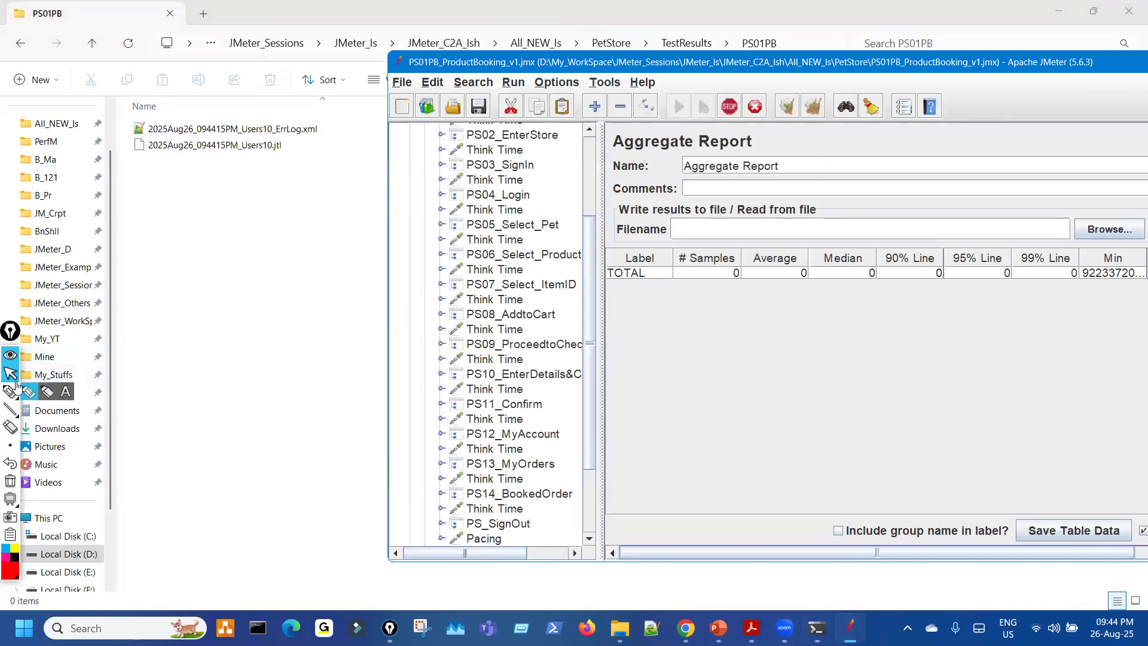
{"action": "left_click", "coordinate": [10, 391]}
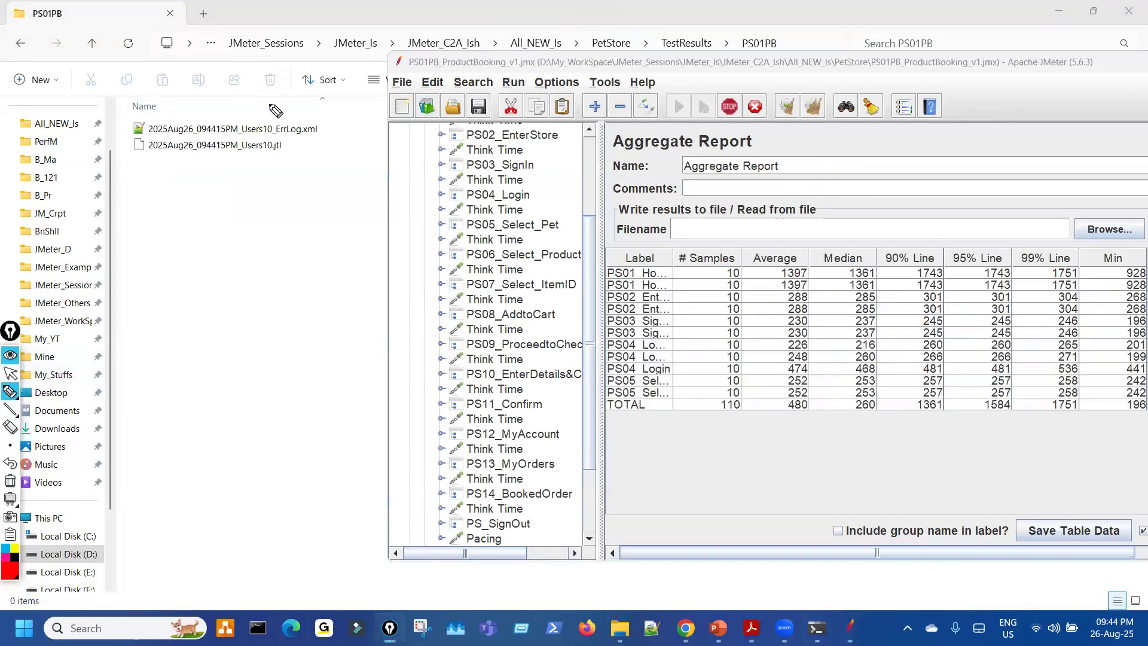
{"action": "left_click_drag", "start_coordinate": [269, 106], "coordinate": [292, 211]}
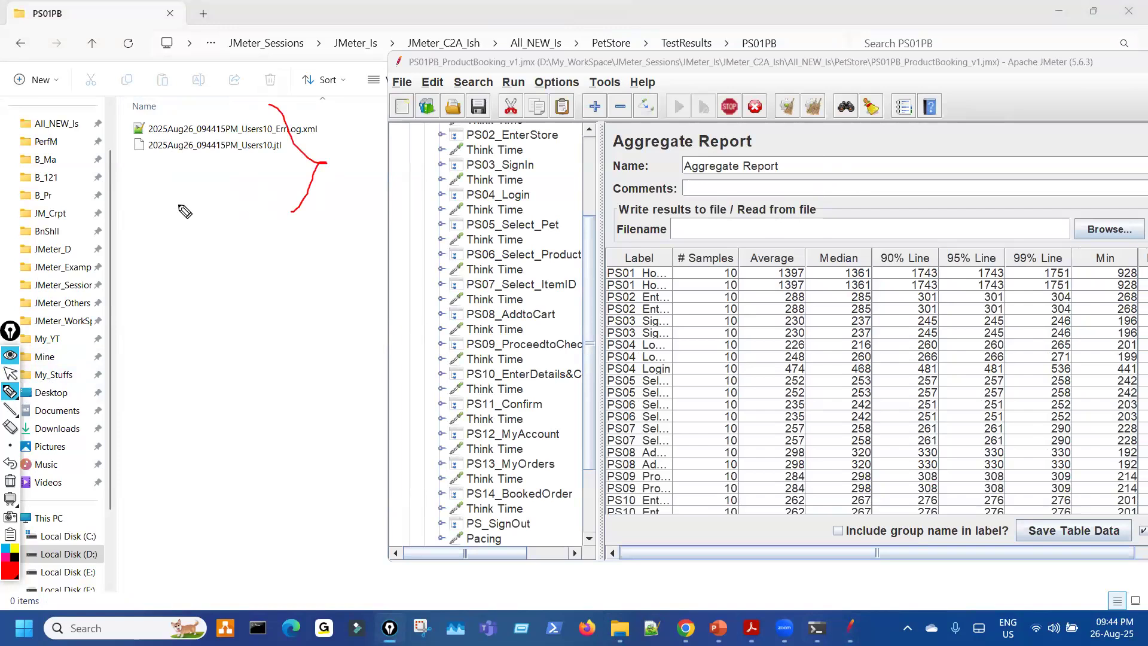
{"action": "left_click", "coordinate": [10, 373]}
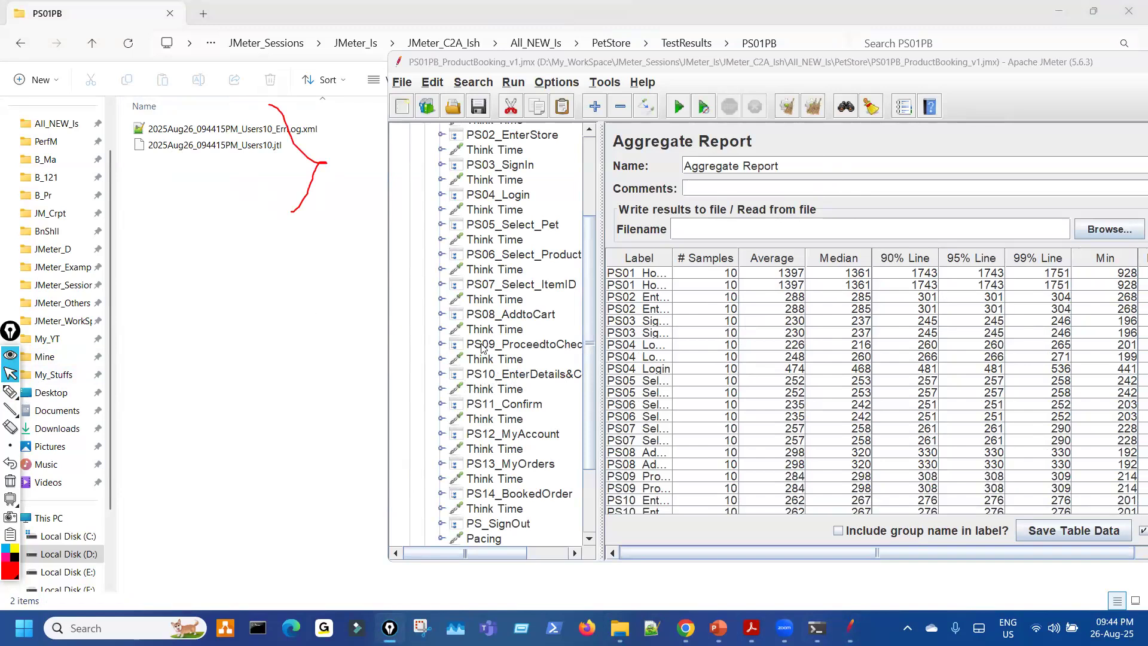
Step: Move the JMeter window over File Explorer to expose the Aggregate Report's Maximum and Error % columns
{"action": "scroll", "coordinate": [482, 347], "scroll_direction": "down", "scroll_amount": 2}
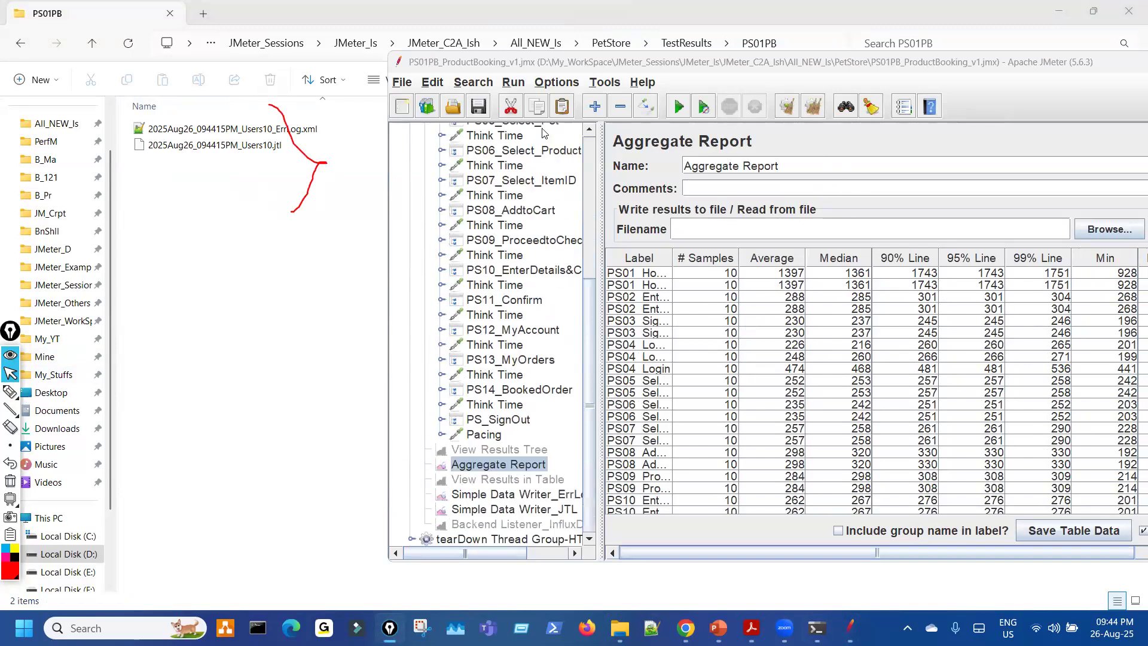
{"action": "left_click", "coordinate": [544, 67]}
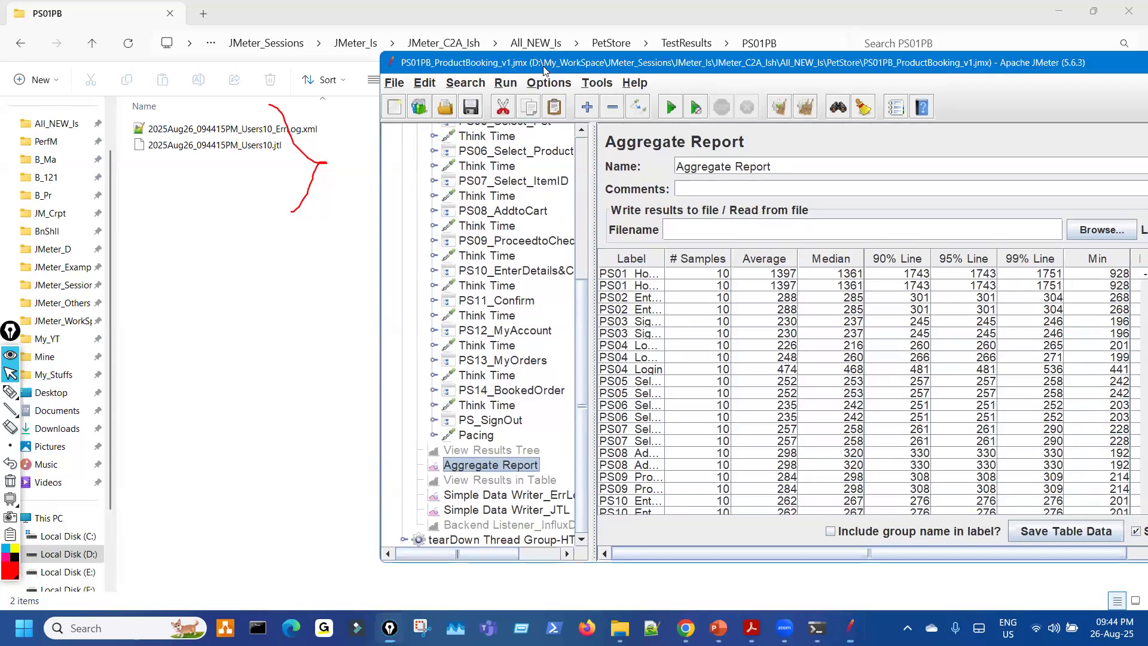
{"action": "left_click_drag", "start_coordinate": [541, 63], "coordinate": [363, 52]}
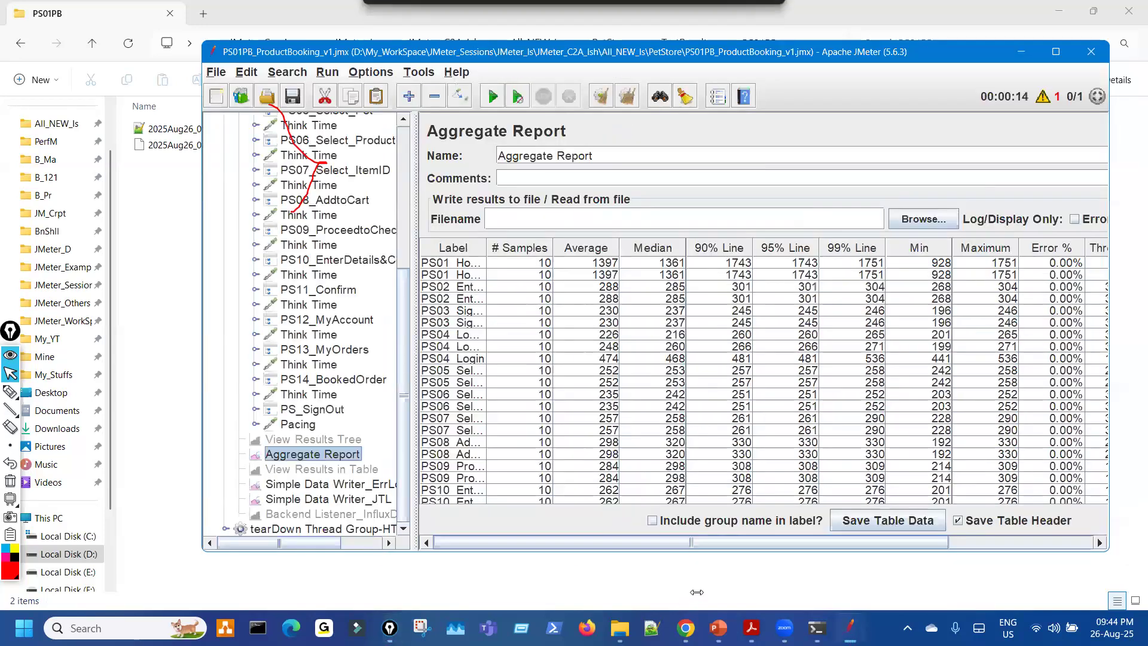
Step: Switch to the JMeter_C2A_Notes presentation, find the Test Execution & JMeter HTML Dashboard Report slide and highlight the user.properties lines
{"action": "left_click", "coordinate": [717, 625]}
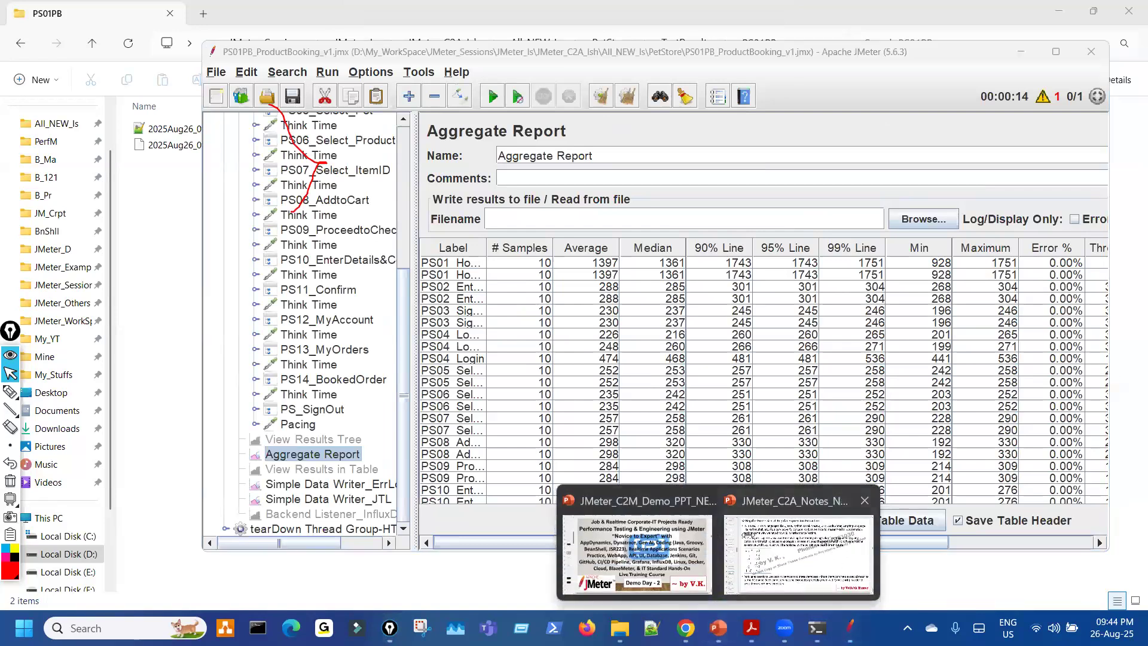
{"action": "left_click", "coordinate": [798, 553]}
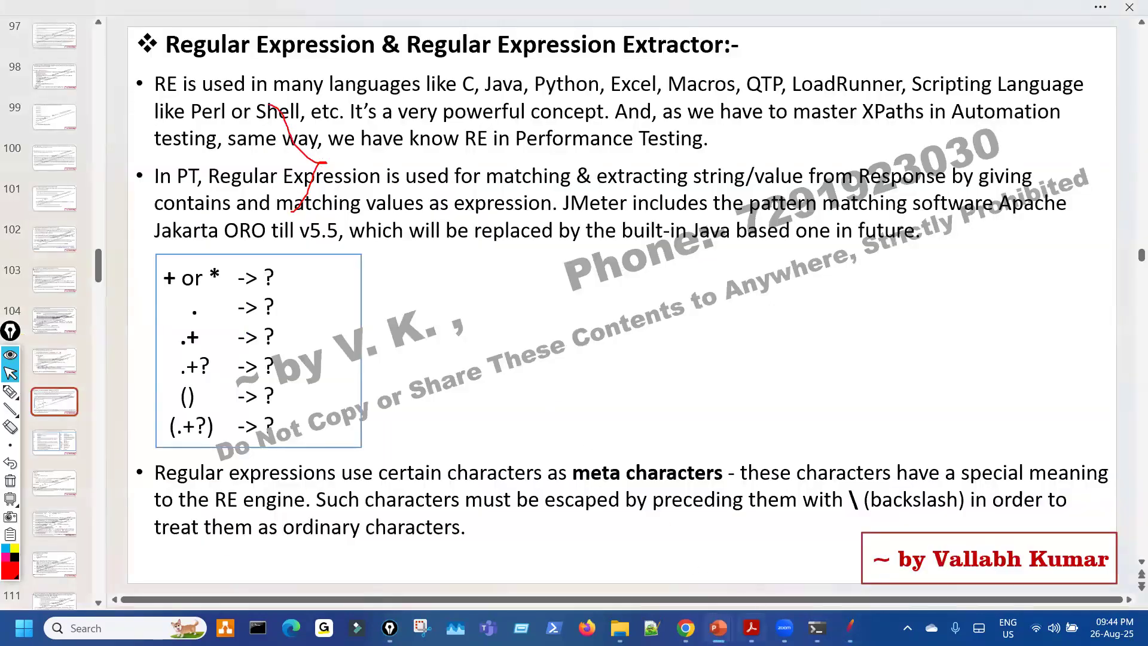
{"action": "left_click", "coordinate": [752, 627]}
{"action": "left_click", "coordinate": [717, 627]}
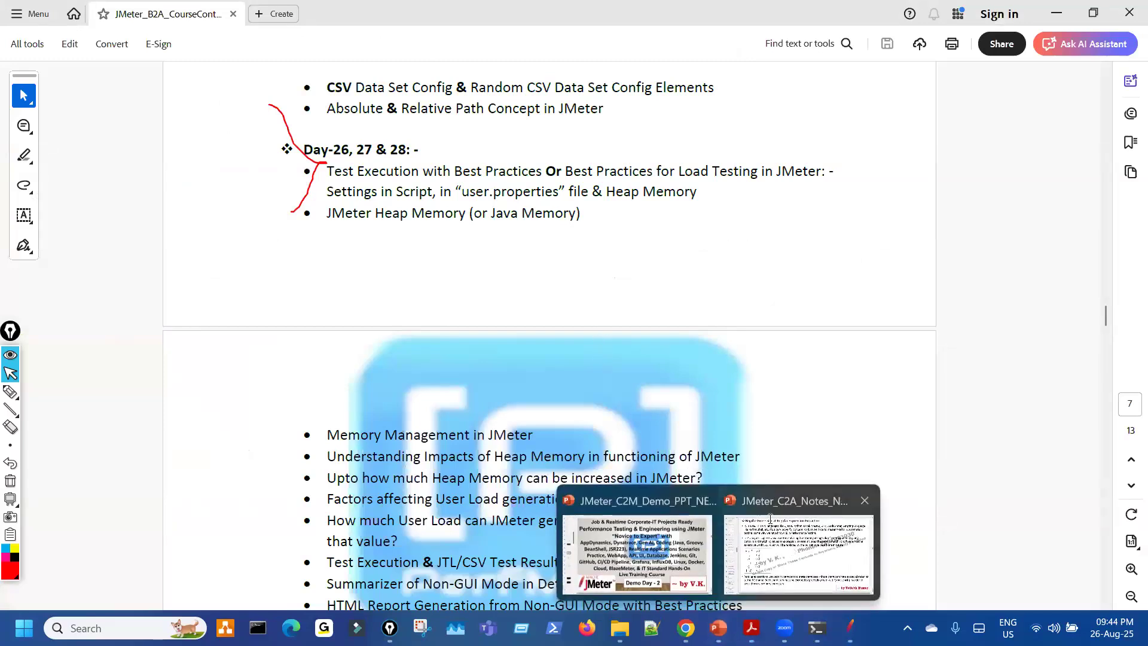
{"action": "left_click", "coordinate": [795, 553]}
{"action": "scroll", "coordinate": [366, 168], "scroll_direction": "down", "scroll_amount": 3}
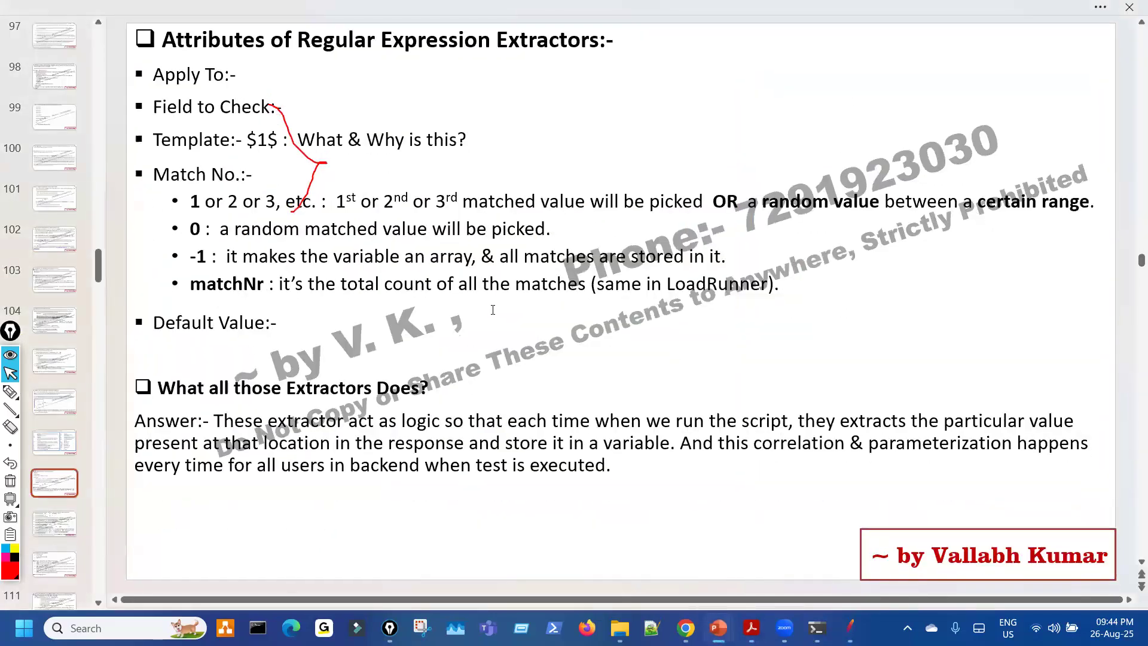
{"action": "scroll", "coordinate": [366, 168], "scroll_direction": "down", "scroll_amount": 2}
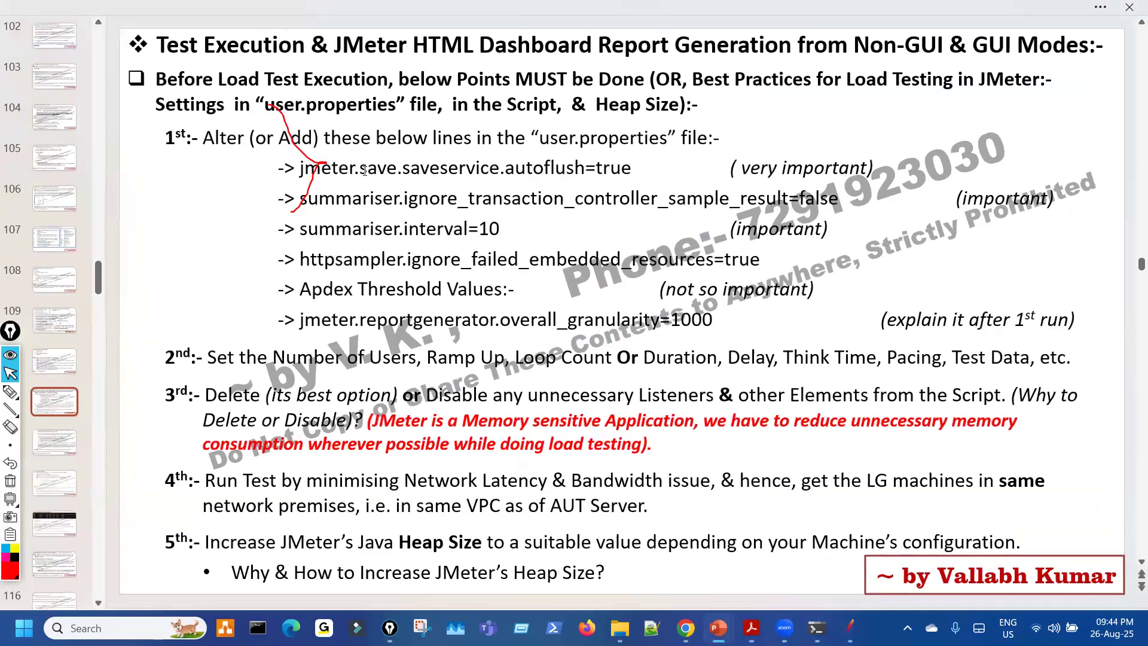
{"action": "mouse_move", "coordinate": [281, 168]}
{"action": "left_mouse_down"}
{"action": "mouse_move", "coordinate": [393, 296]}
{"action": "mouse_move", "coordinate": [396, 321]}
{"action": "left_mouse_up"}
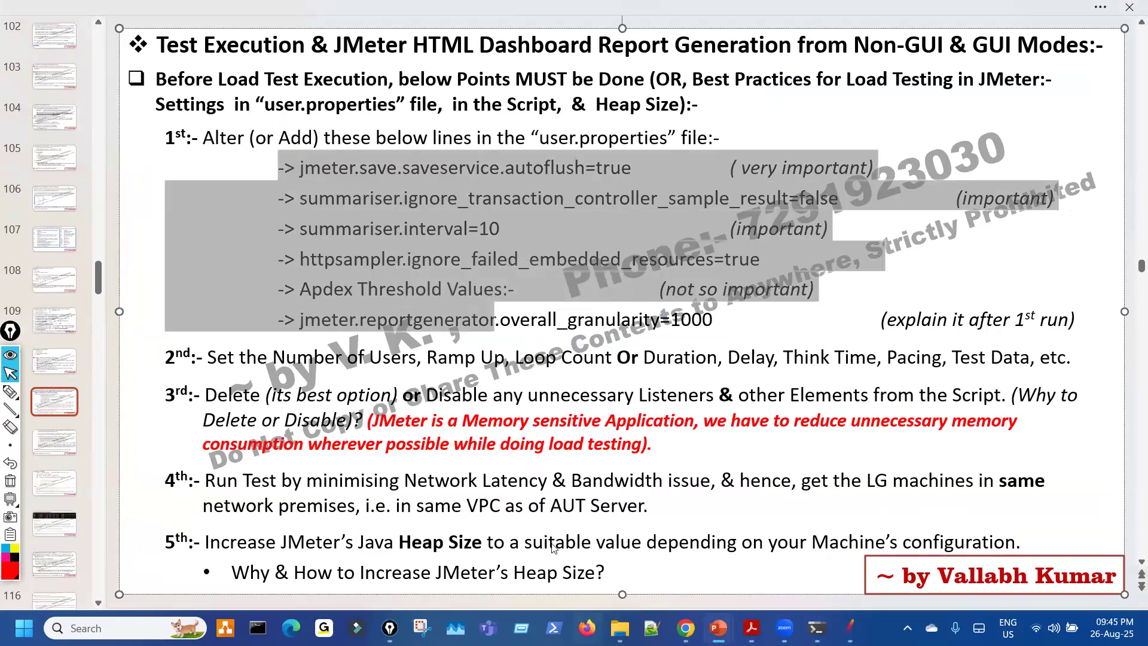
Step: Switch to File Explorer and open the bin folder inside C:\jmeter
{"action": "key", "text": "alt+Tab"}
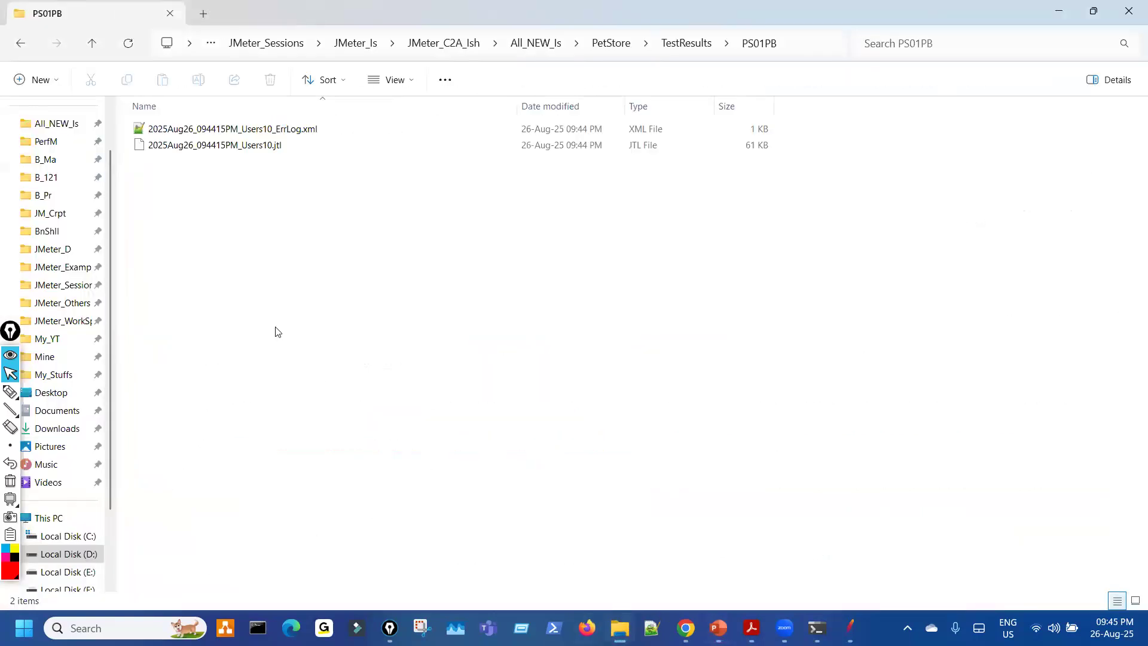
{"action": "left_click", "coordinate": [83, 536]}
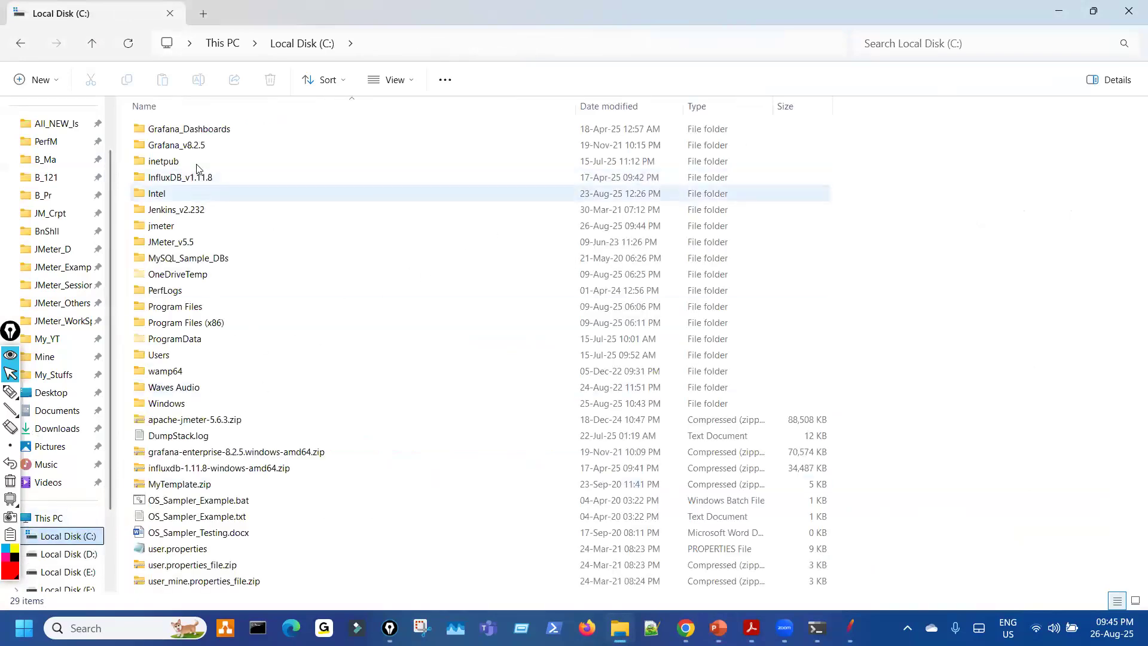
{"action": "double_click", "coordinate": [179, 227]}
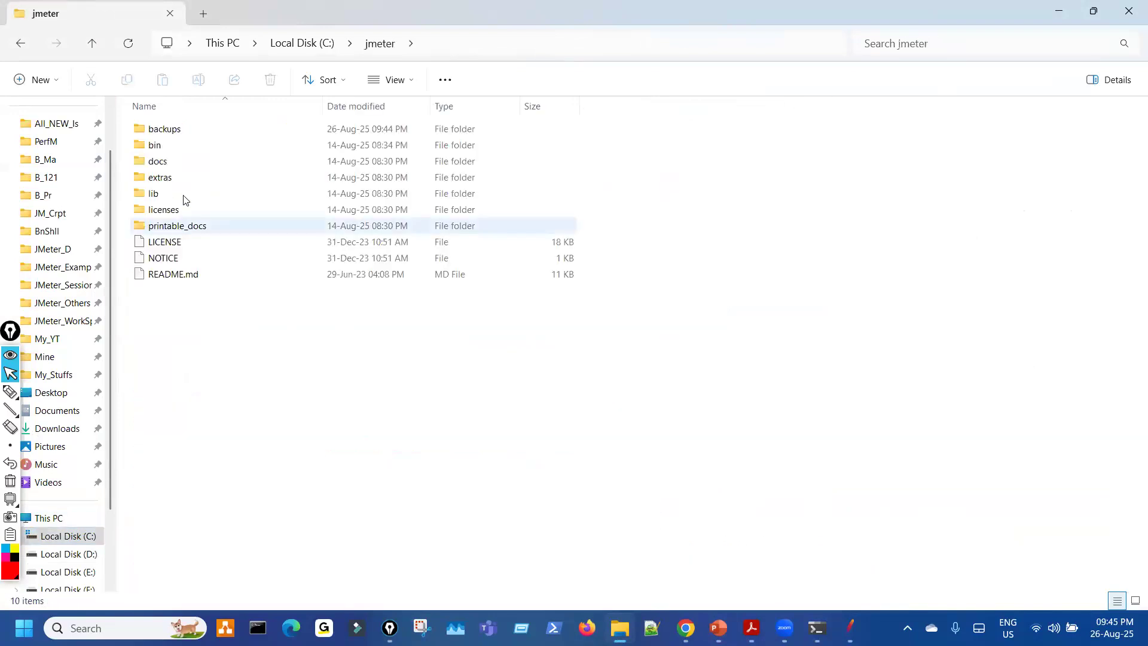
{"action": "double_click", "coordinate": [188, 146]}
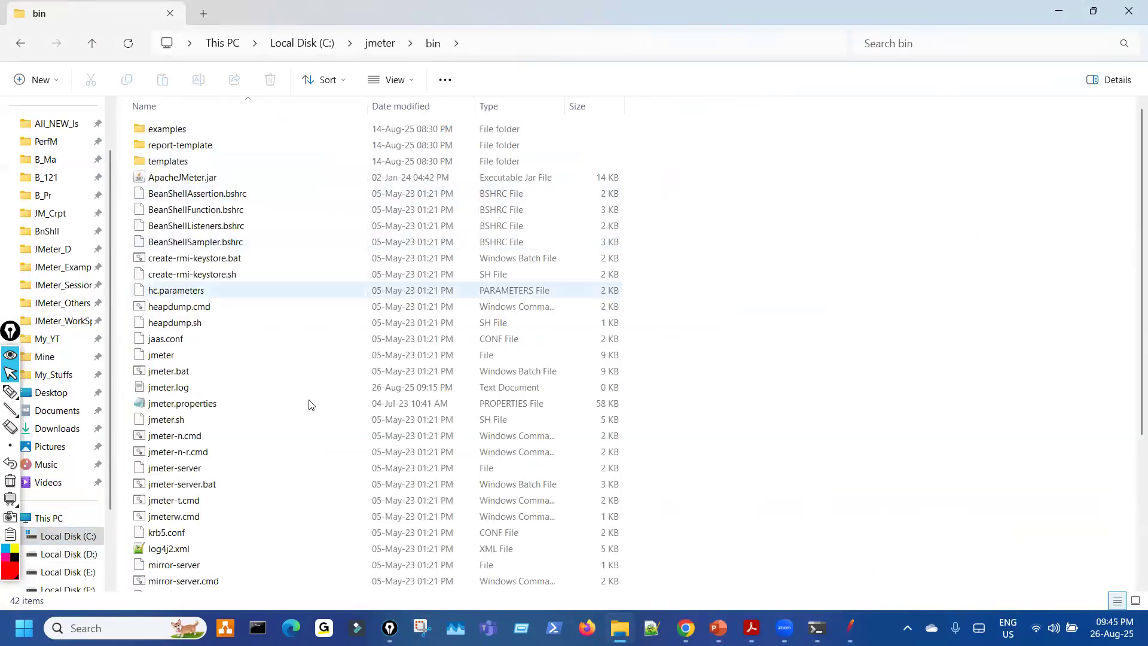
Step: Open jmeter.properties from the bin folder in Notepad++, declining to reload the modified user.properties file
{"action": "scroll", "coordinate": [269, 334], "scroll_direction": "down", "scroll_amount": 4}
{"action": "left_click", "coordinate": [192, 197]}
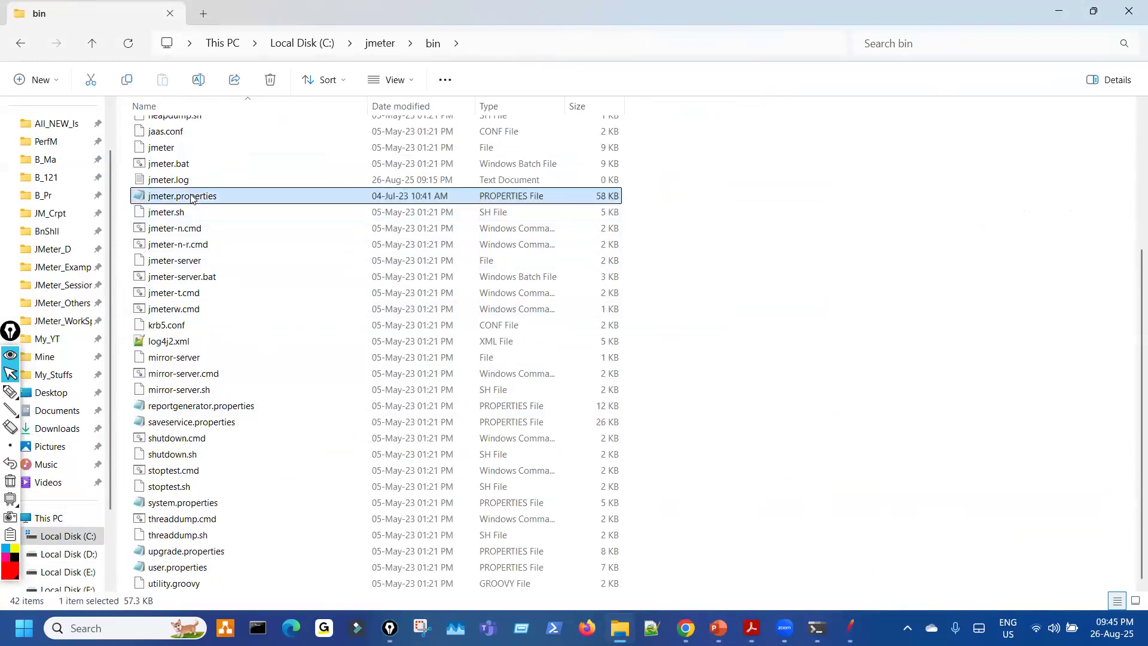
{"action": "right_click", "coordinate": [192, 198]}
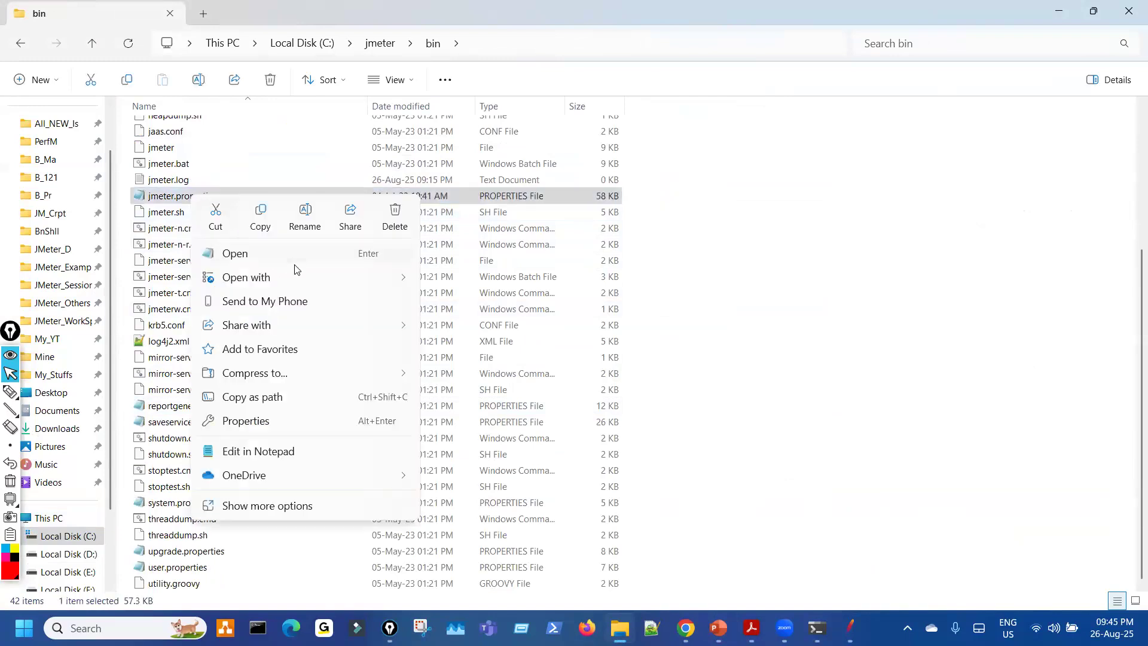
{"action": "mouse_move", "coordinate": [368, 278]}
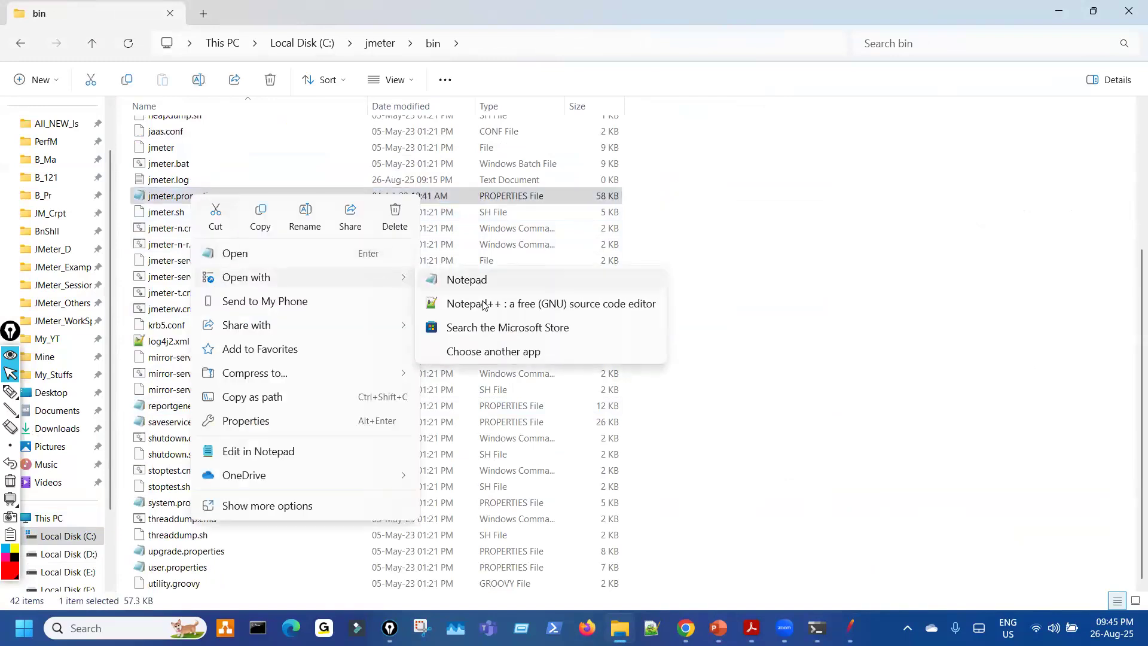
{"action": "left_click", "coordinate": [485, 304]}
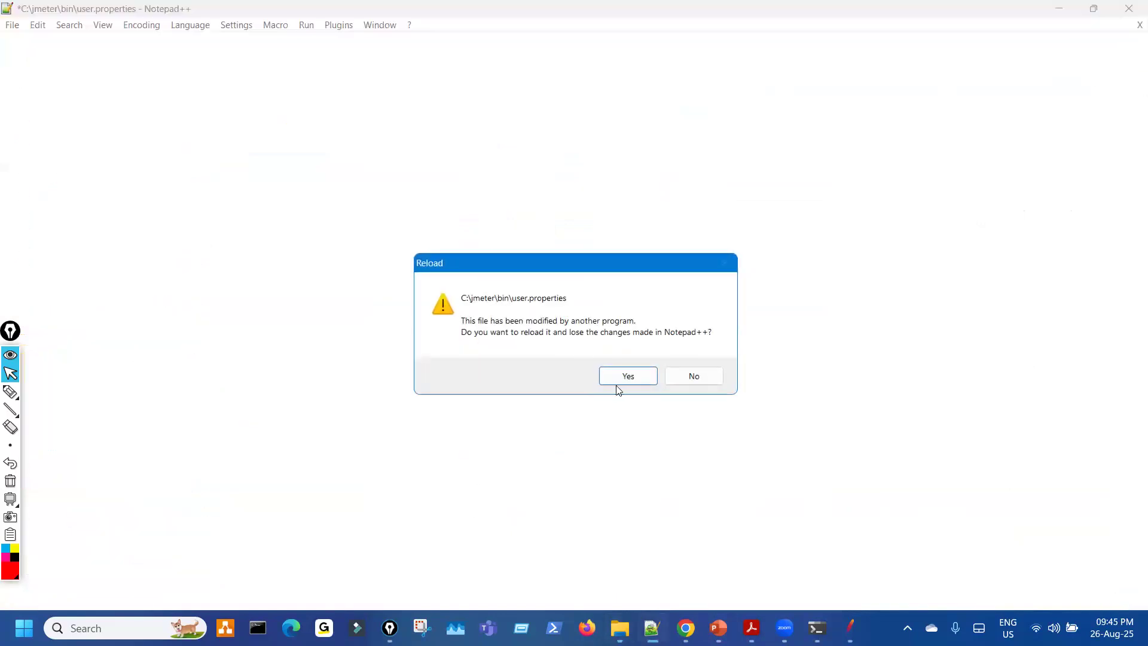
{"action": "left_click", "coordinate": [708, 379]}
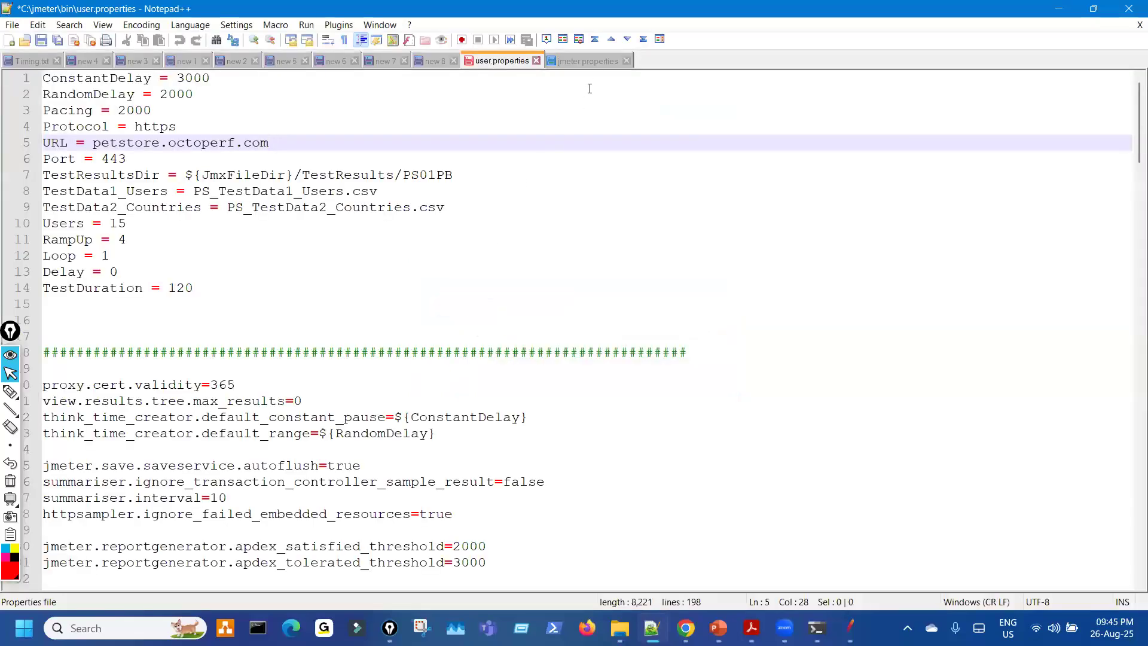
Step: Show jmeter.properties and look through its property sections as far as the JSR-223 function settings
{"action": "left_click", "coordinate": [589, 61]}
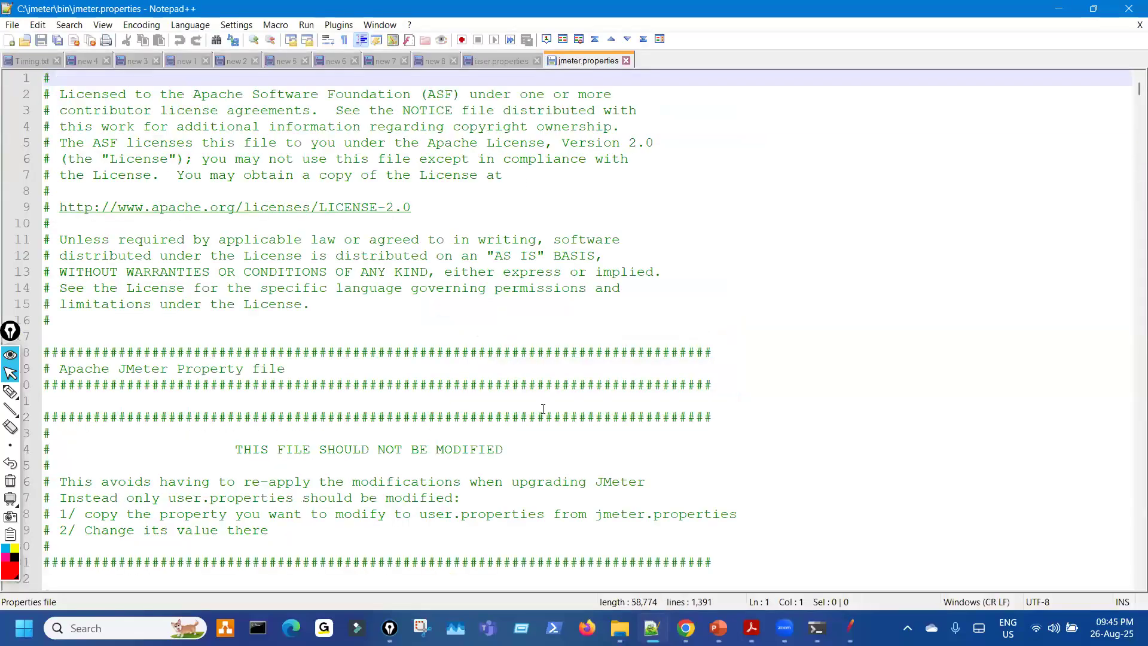
{"action": "scroll", "coordinate": [543, 409], "scroll_direction": "down", "scroll_amount": 16}
{"action": "scroll", "coordinate": [1105, 293], "scroll_direction": "down", "scroll_amount": 6}
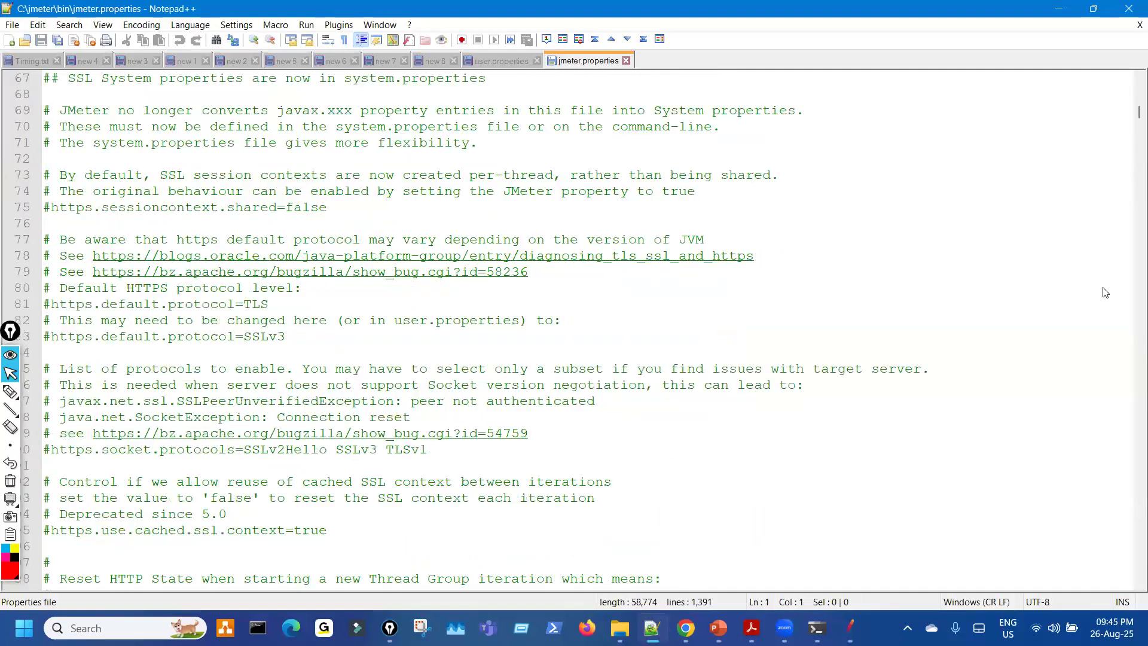
{"action": "scroll", "coordinate": [1092, 340], "scroll_direction": "down", "scroll_amount": 20}
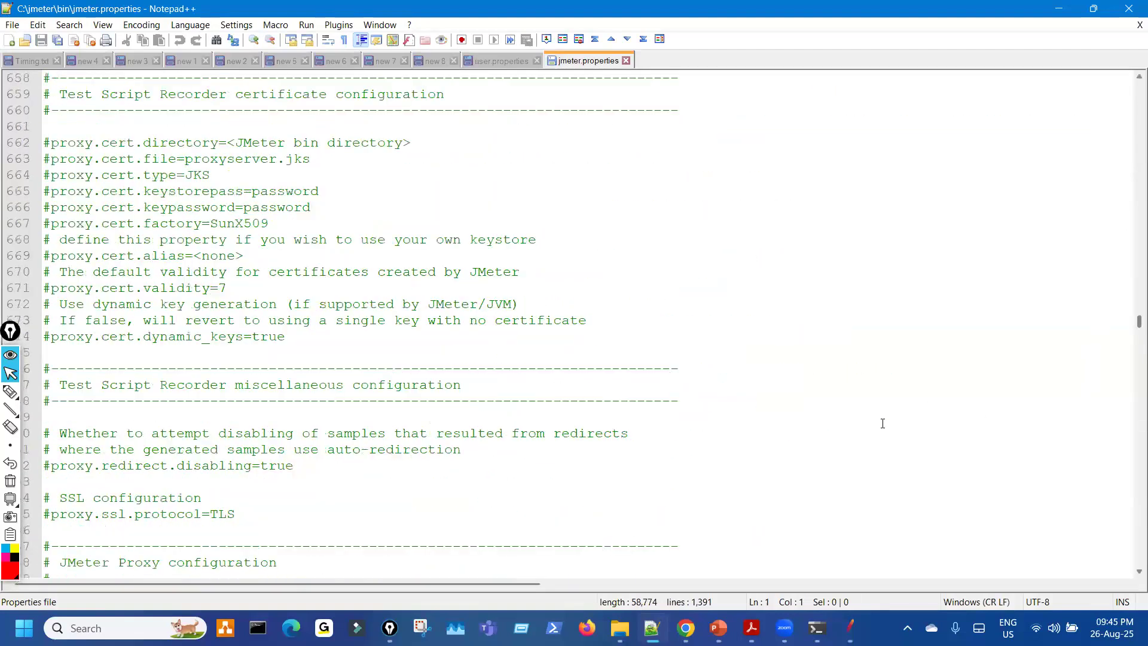
{"action": "scroll", "coordinate": [734, 381], "scroll_direction": "down", "scroll_amount": 20}
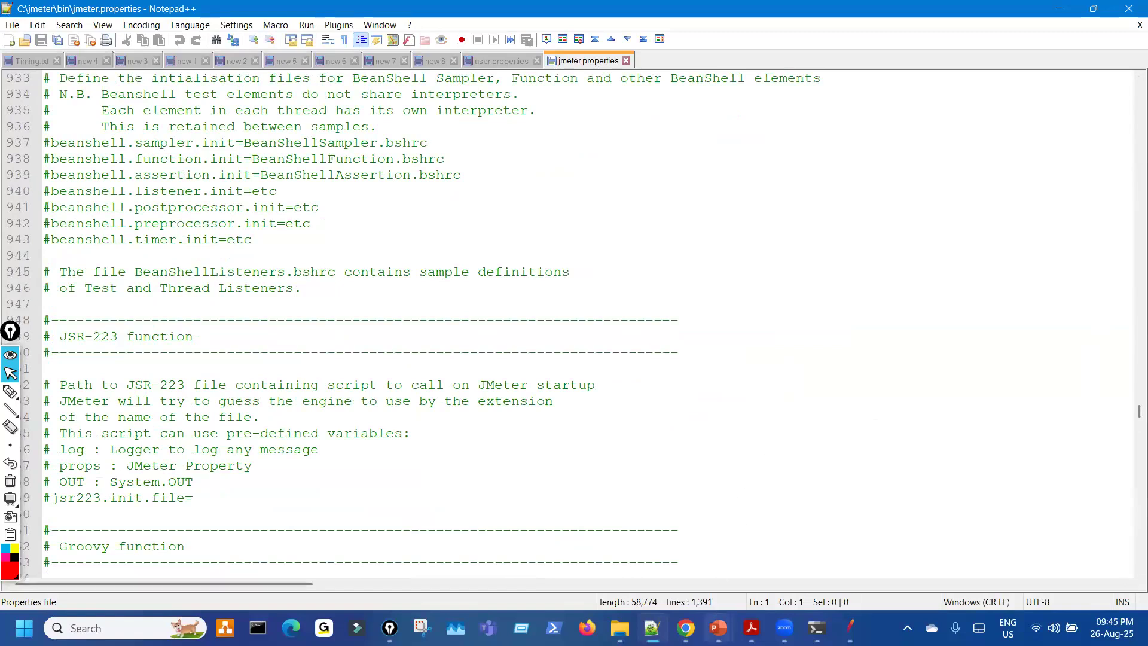
Step: Switch to the JMeter_C2A_Notes presentation, advance to the Execution Commands slide and highlight the jmeter -n -t command line
{"action": "mouse_move", "coordinate": [712, 626]}
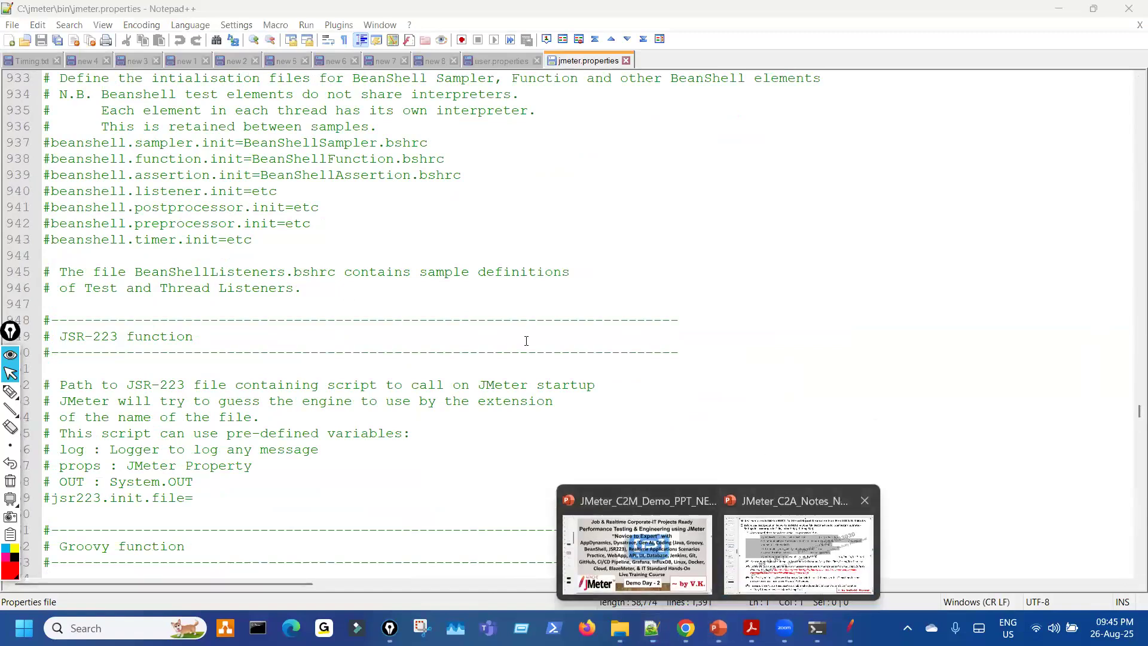
{"action": "left_click", "coordinate": [798, 553]}
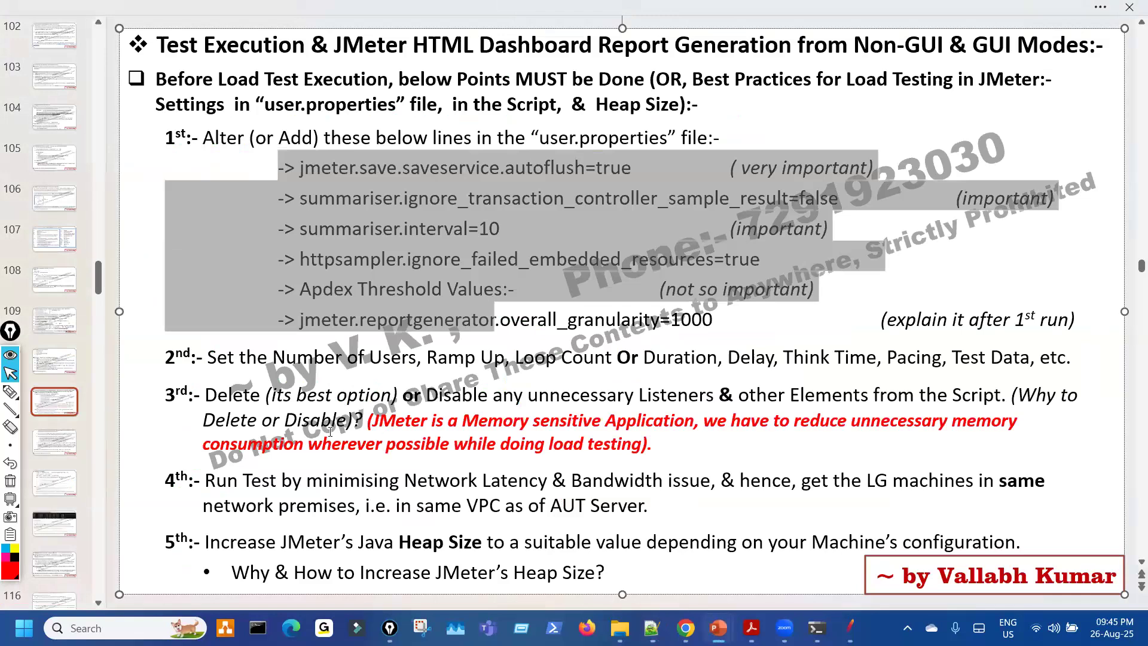
{"action": "left_click_drag", "start_coordinate": [661, 511], "coordinate": [323, 485]}
{"action": "left_click", "coordinate": [661, 569]}
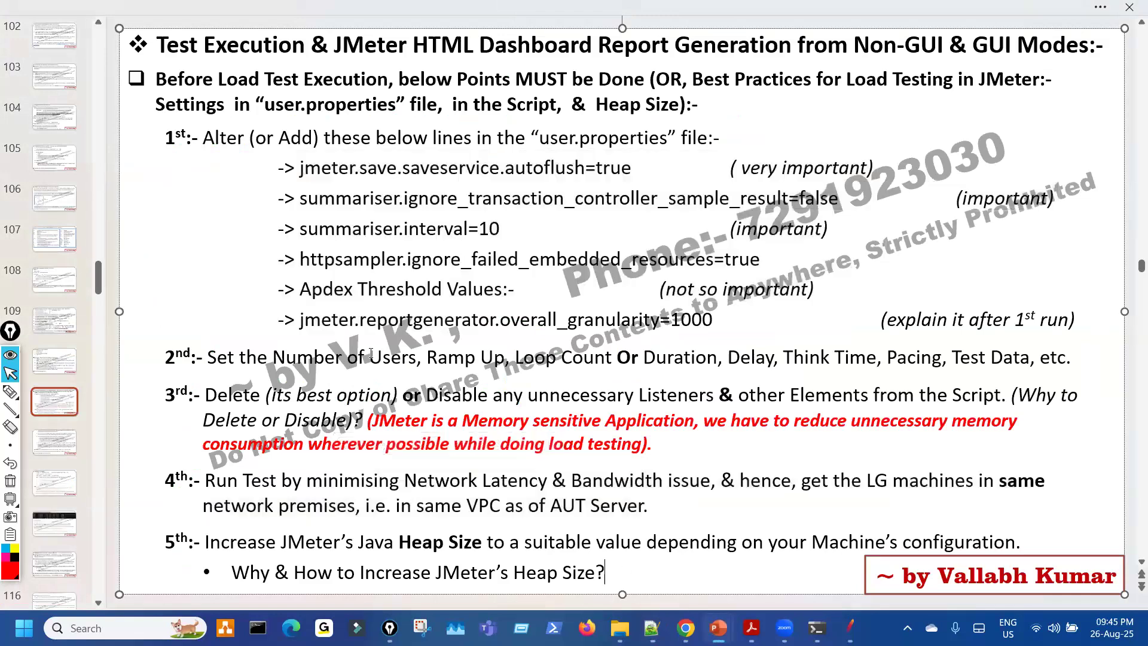
{"action": "scroll", "coordinate": [337, 293], "scroll_direction": "down", "scroll_amount": 1}
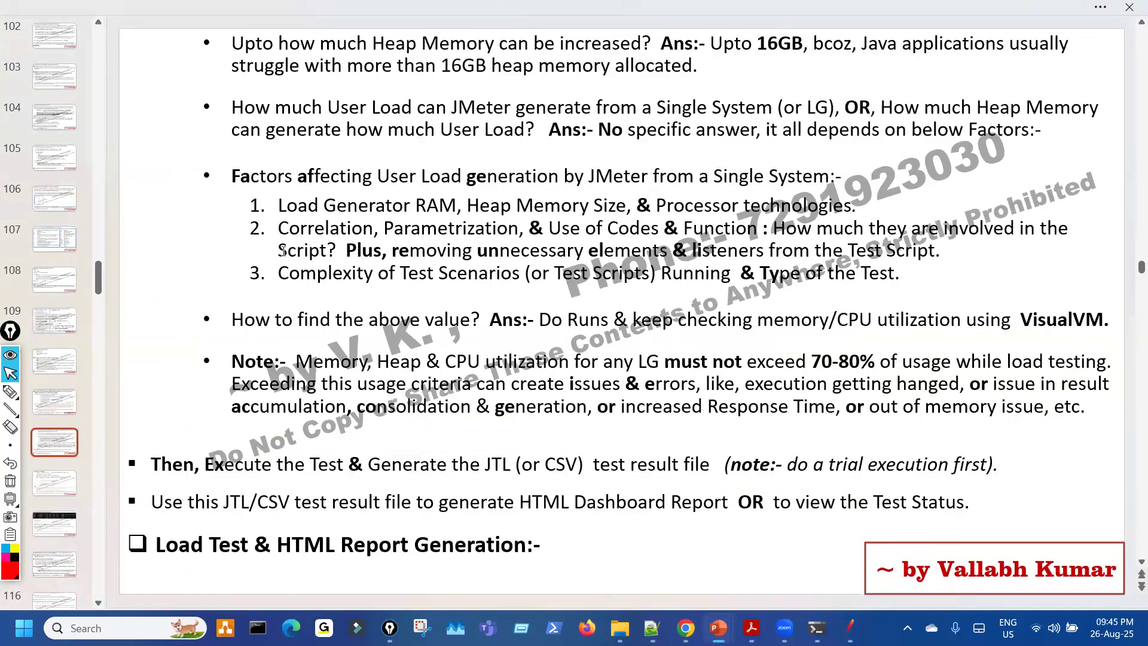
{"action": "scroll", "coordinate": [269, 82], "scroll_direction": "down", "scroll_amount": 1}
{"action": "left_click_drag", "start_coordinate": [270, 79], "coordinate": [279, 103]}
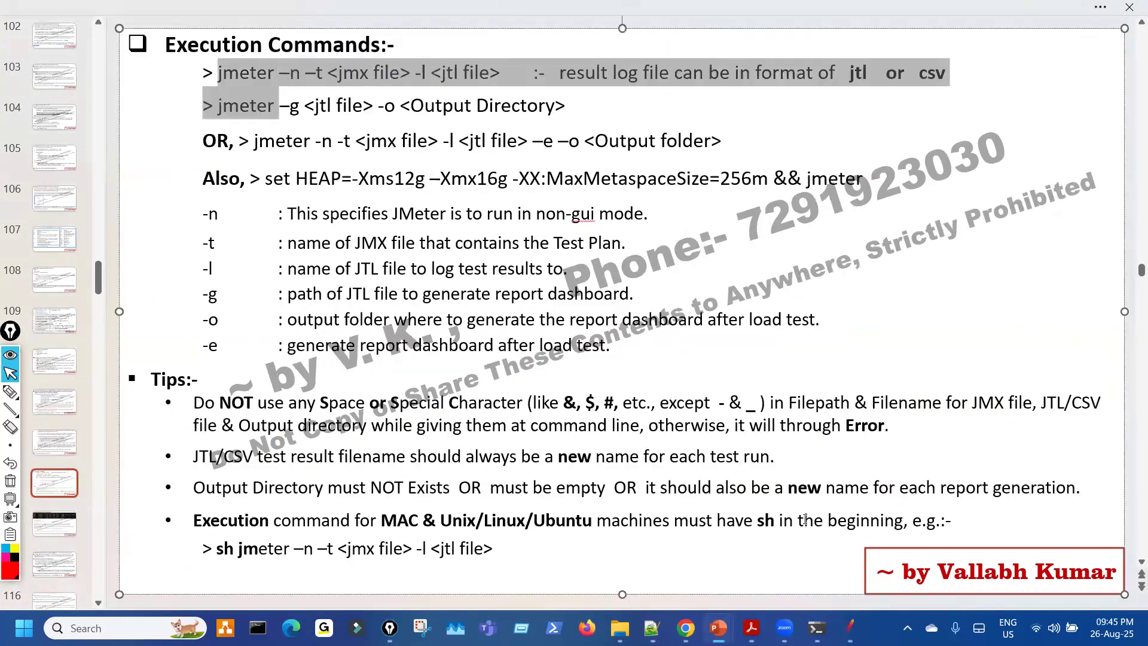
Step: Switch to JMeter and handwrite "GUI" and "non-GUI" in red over the Aggregate Report, leaving the pen afterwards
{"action": "key", "text": "alt+Tab"}
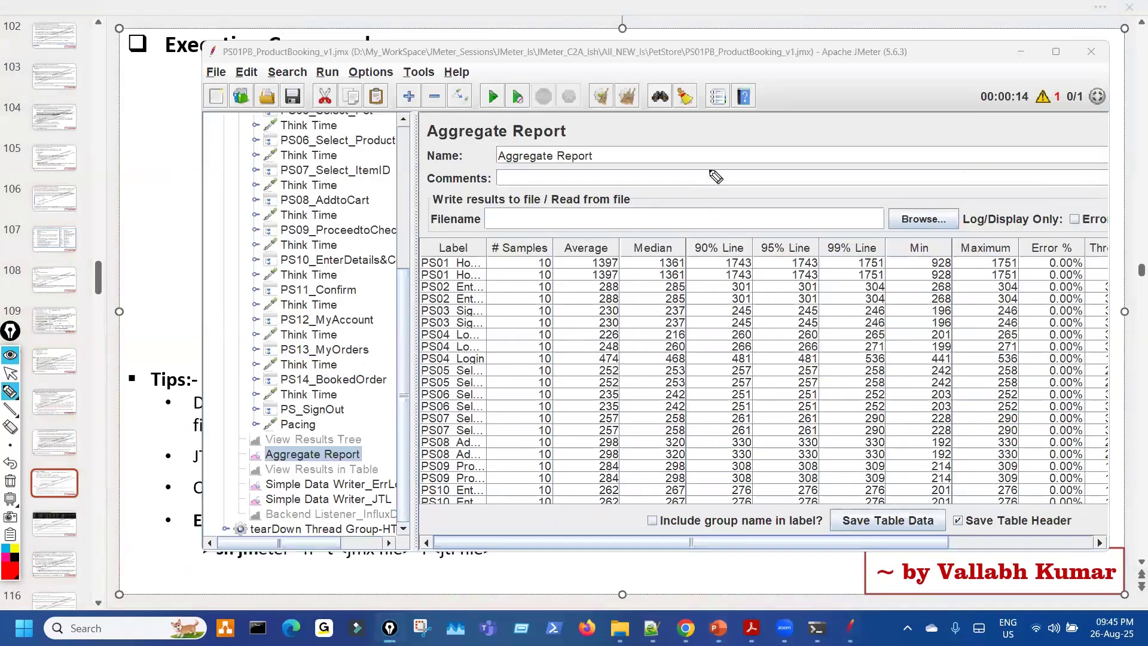
{"action": "left_click_drag", "start_coordinate": [714, 129], "coordinate": [714, 254]}
{"action": "left_click_drag", "start_coordinate": [748, 154], "coordinate": [768, 156]}
{"action": "mouse_move", "coordinate": [860, 189]}
{"action": "left_mouse_down"}
{"action": "mouse_move", "coordinate": [797, 144]}
{"action": "mouse_move", "coordinate": [773, 144]}
{"action": "left_mouse_up"}
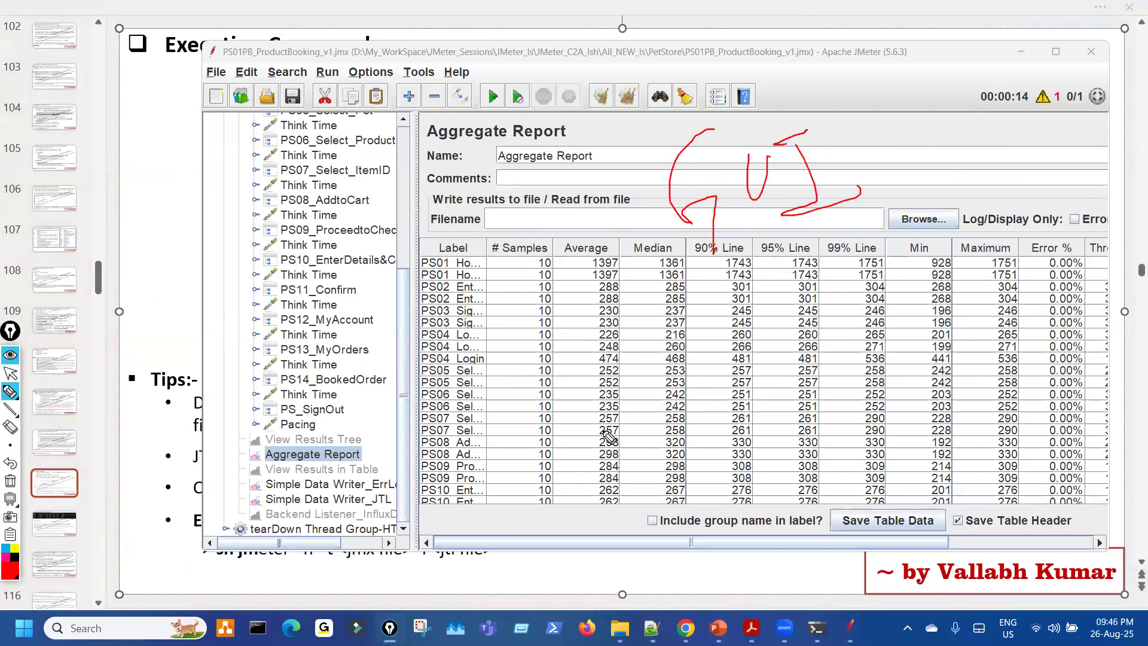
{"action": "left_click_drag", "start_coordinate": [607, 429], "coordinate": [590, 462]}
{"action": "left_click_drag", "start_coordinate": [673, 426], "coordinate": [793, 421]}
{"action": "left_click_drag", "start_coordinate": [814, 392], "coordinate": [833, 381]}
{"action": "mouse_move", "coordinate": [884, 339]}
{"action": "left_mouse_down"}
{"action": "mouse_move", "coordinate": [864, 372]}
{"action": "mouse_move", "coordinate": [875, 450]}
{"action": "left_mouse_up"}
{"action": "left_click_drag", "start_coordinate": [935, 344], "coordinate": [952, 373]}
{"action": "left_click_drag", "start_coordinate": [963, 321], "coordinate": [969, 320]}
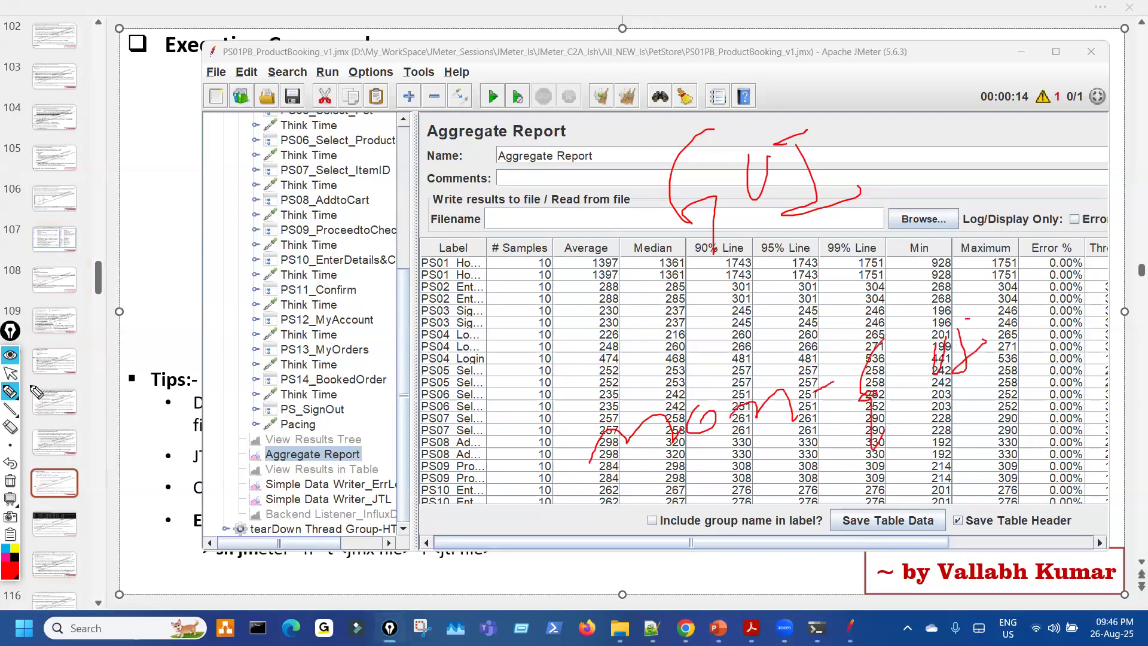
{"action": "left_click", "coordinate": [10, 373]}
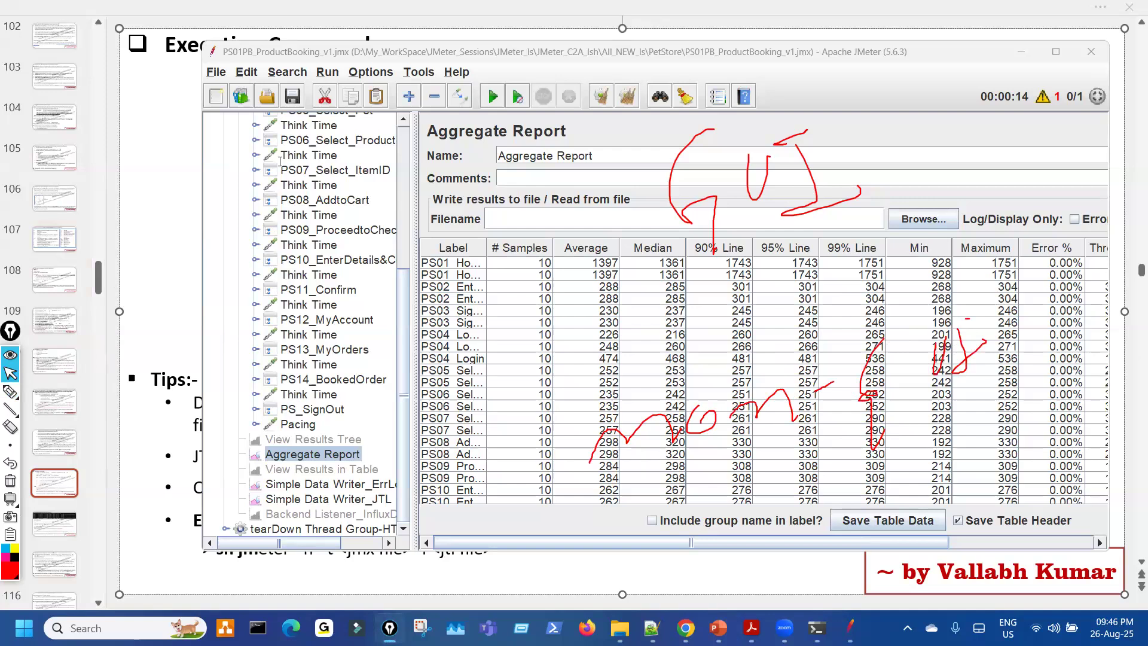
Step: Return to the presentation, advance to the slide on changing response time values to seconds and erase the red annotations
{"action": "key", "text": "alt+Tab"}
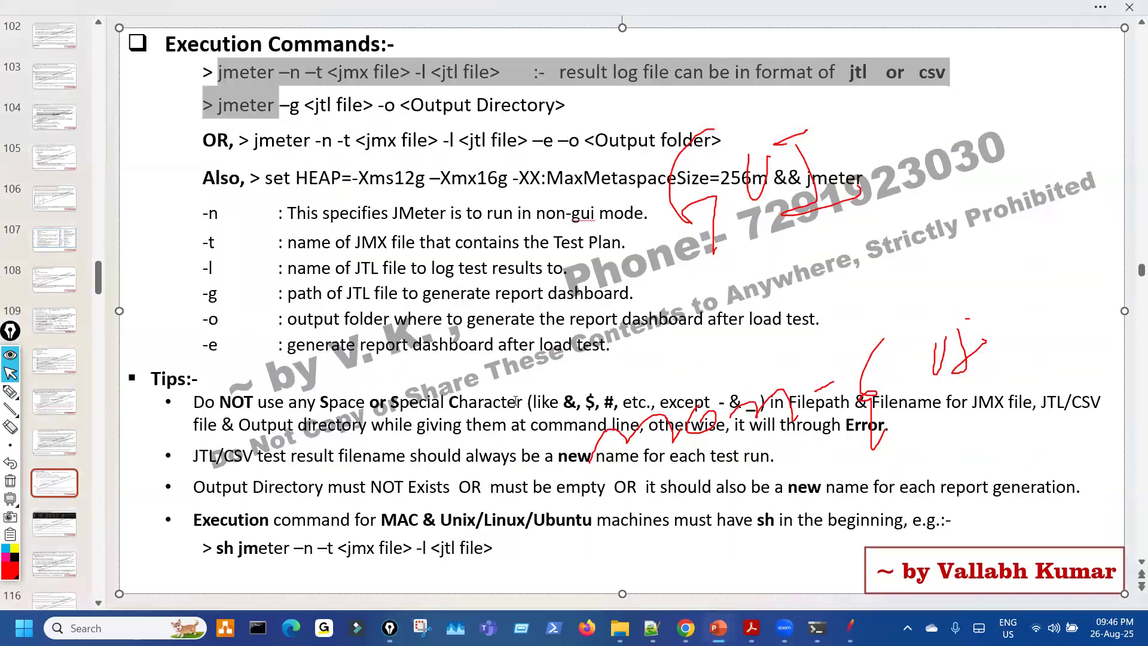
{"action": "key", "text": "Down"}
{"action": "key", "text": "Down"}
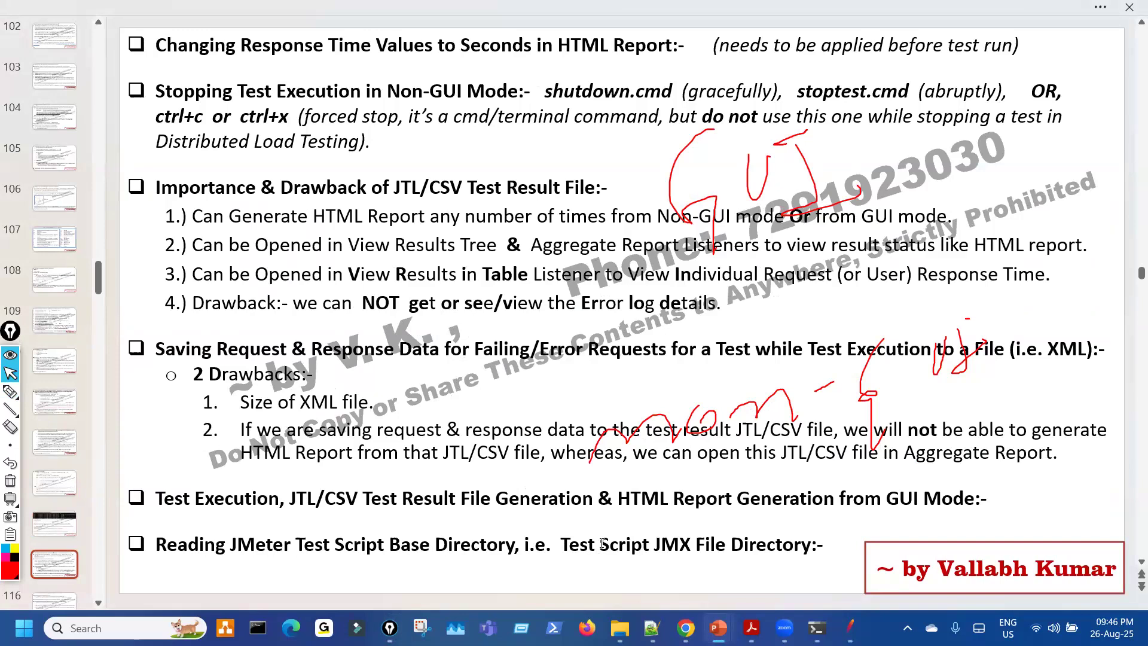
{"action": "key", "text": "e"}
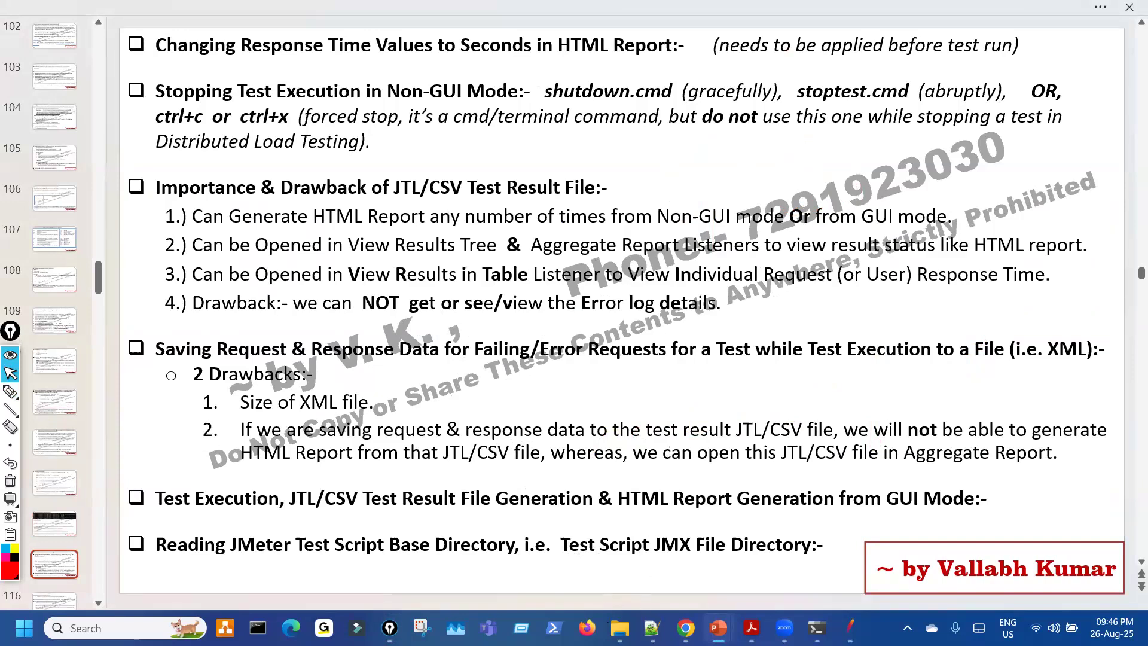
Step: Switch to File Explorer and open Eg_A_Good_HTML_Report_&_Reading_Errors inside the JMeter_Examples folder
{"action": "left_click", "coordinate": [620, 627]}
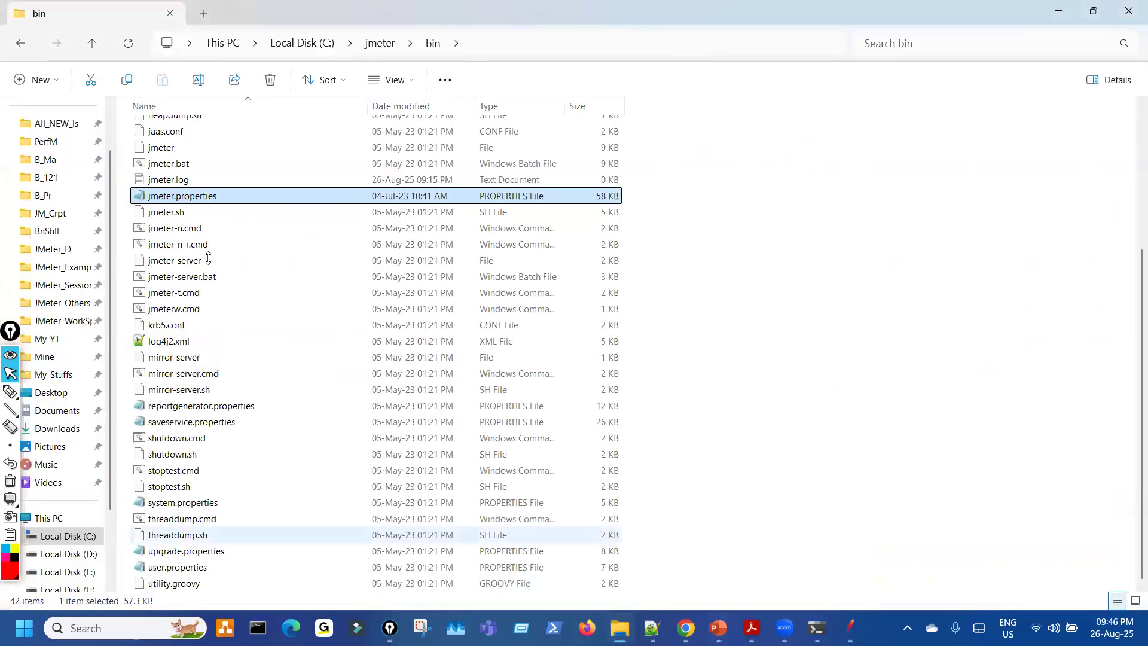
{"action": "scroll", "coordinate": [230, 261], "scroll_direction": "up", "scroll_amount": 4}
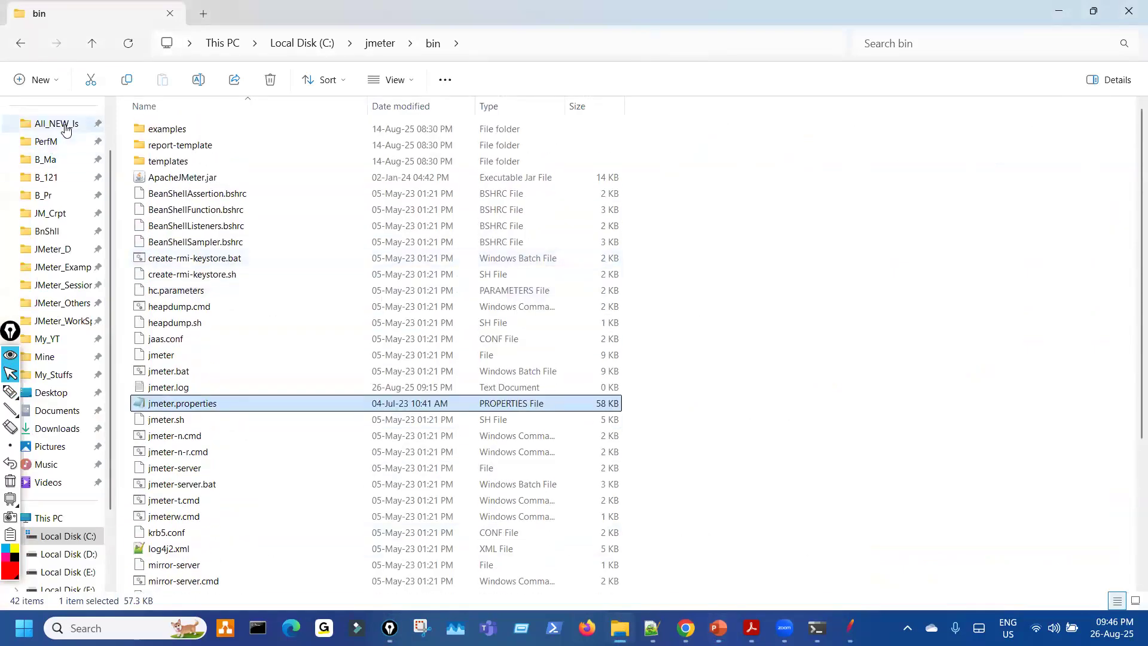
{"action": "left_click", "coordinate": [67, 128]}
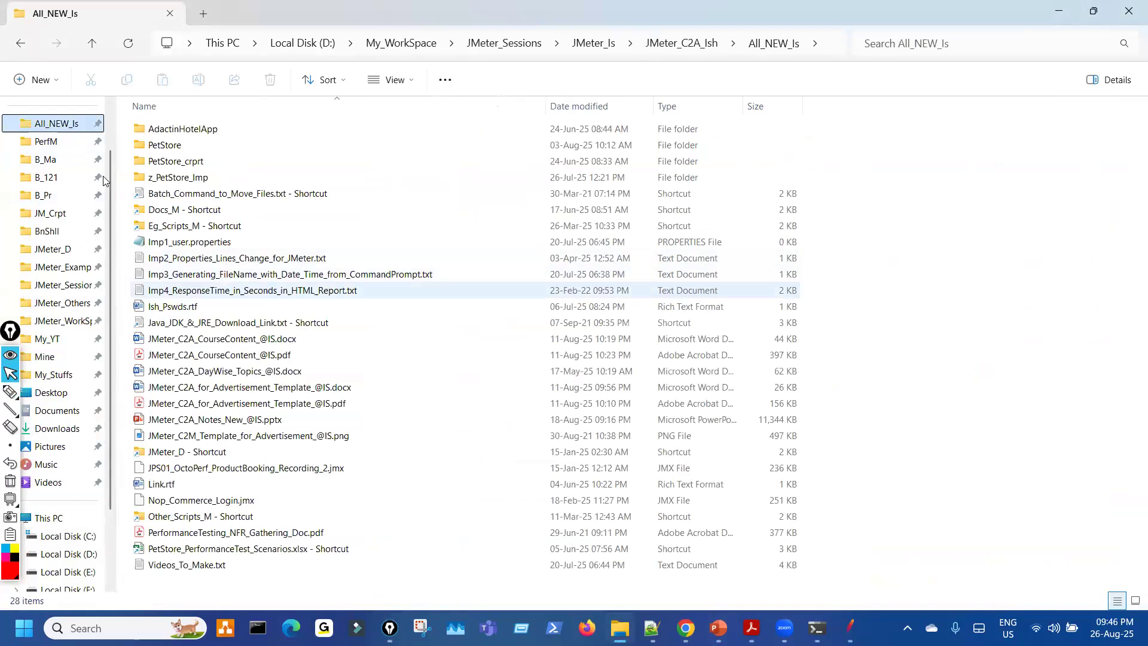
{"action": "left_click", "coordinate": [63, 267]}
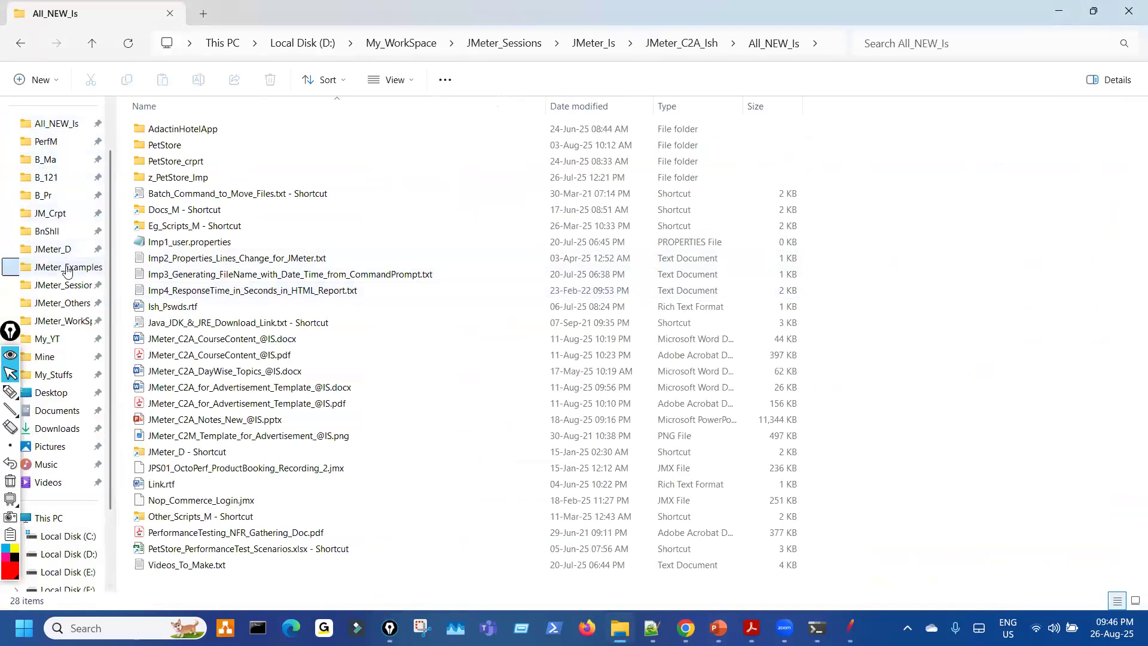
{"action": "double_click", "coordinate": [210, 109]}
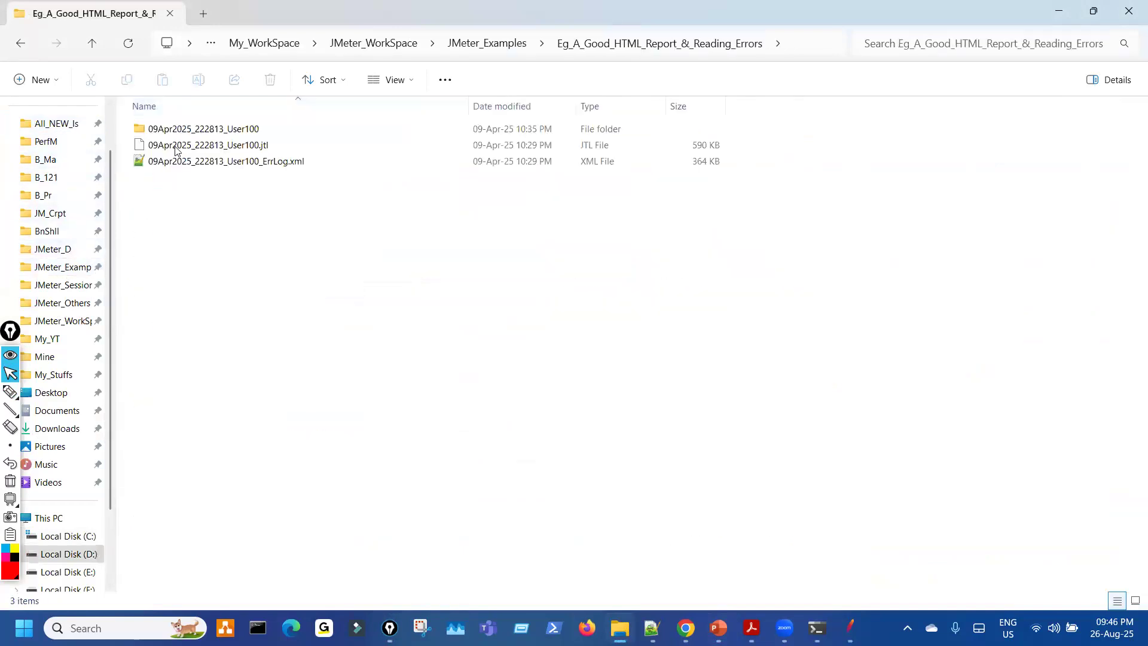
Step: Open index.html from the 09Apr2025_222813_User100 folder in the browser
{"action": "double_click", "coordinate": [185, 130]}
{"action": "left_click", "coordinate": [161, 160]}
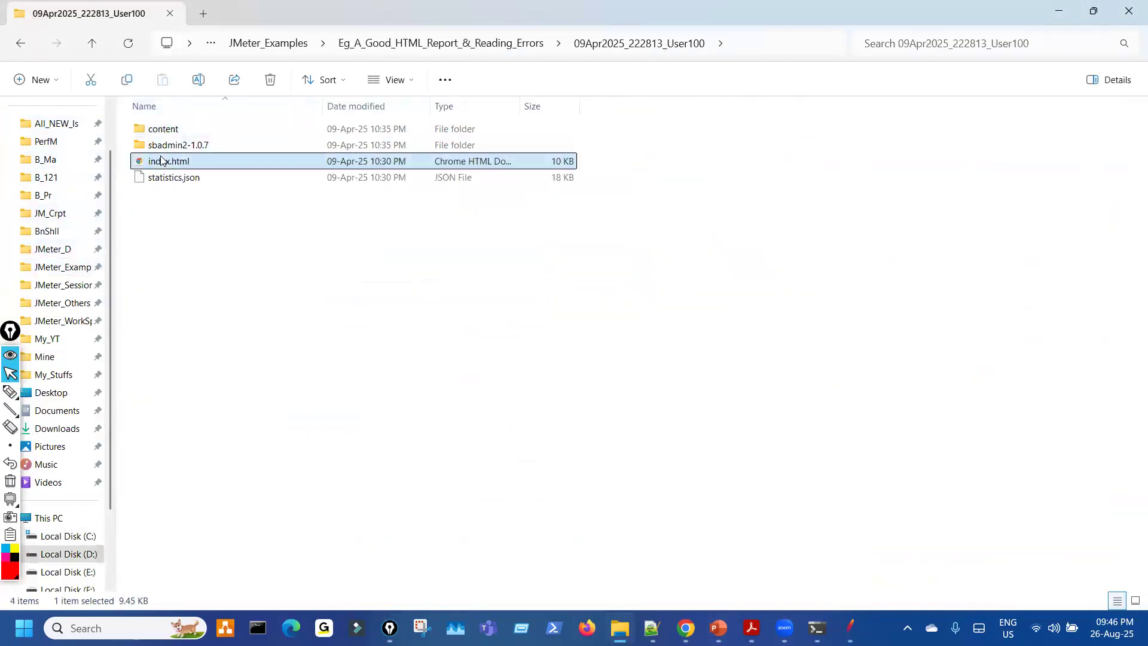
{"action": "key", "text": "Return"}
Step: Examine the JMeter dashboard's APDEX, Requests Summary and per-request statistics sections
{"action": "scroll", "coordinate": [685, 380], "scroll_direction": "down", "scroll_amount": 10}
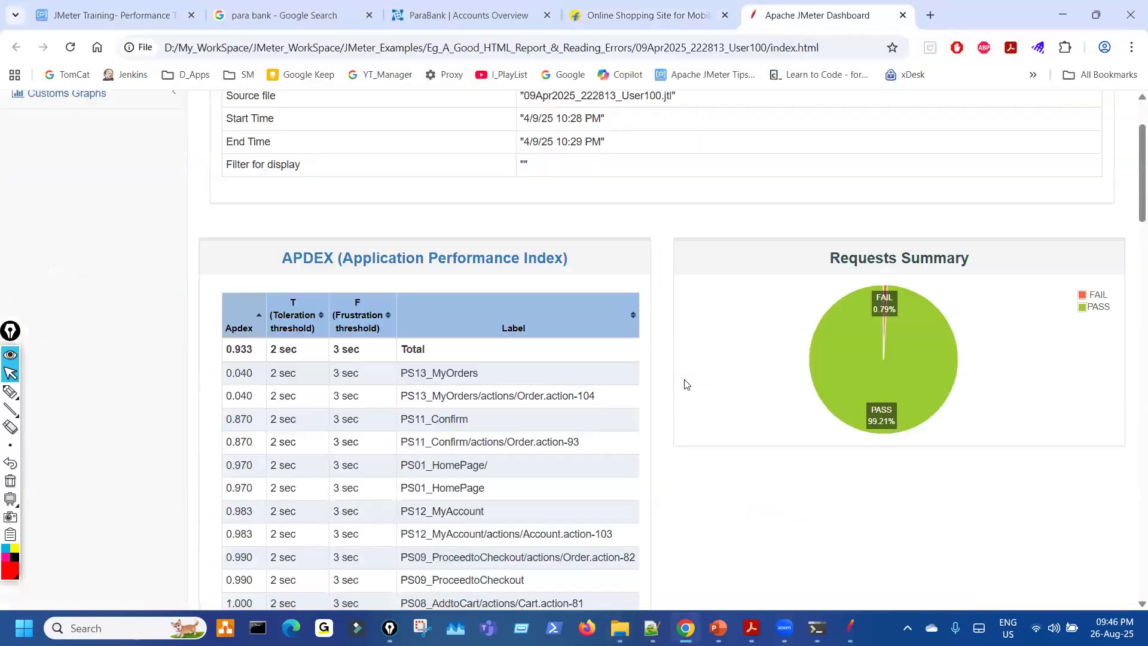
{"action": "scroll", "coordinate": [685, 384], "scroll_direction": "down", "scroll_amount": 13}
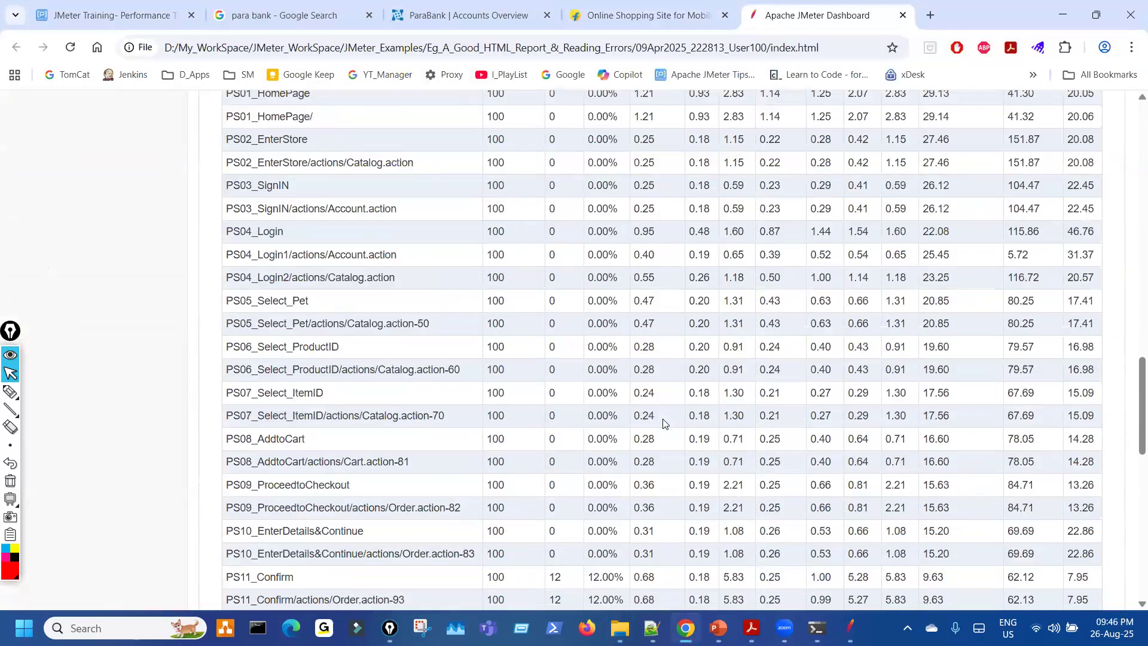
{"action": "scroll", "coordinate": [651, 426], "scroll_direction": "up", "scroll_amount": 11}
{"action": "scroll", "coordinate": [643, 424], "scroll_direction": "down", "scroll_amount": 10}
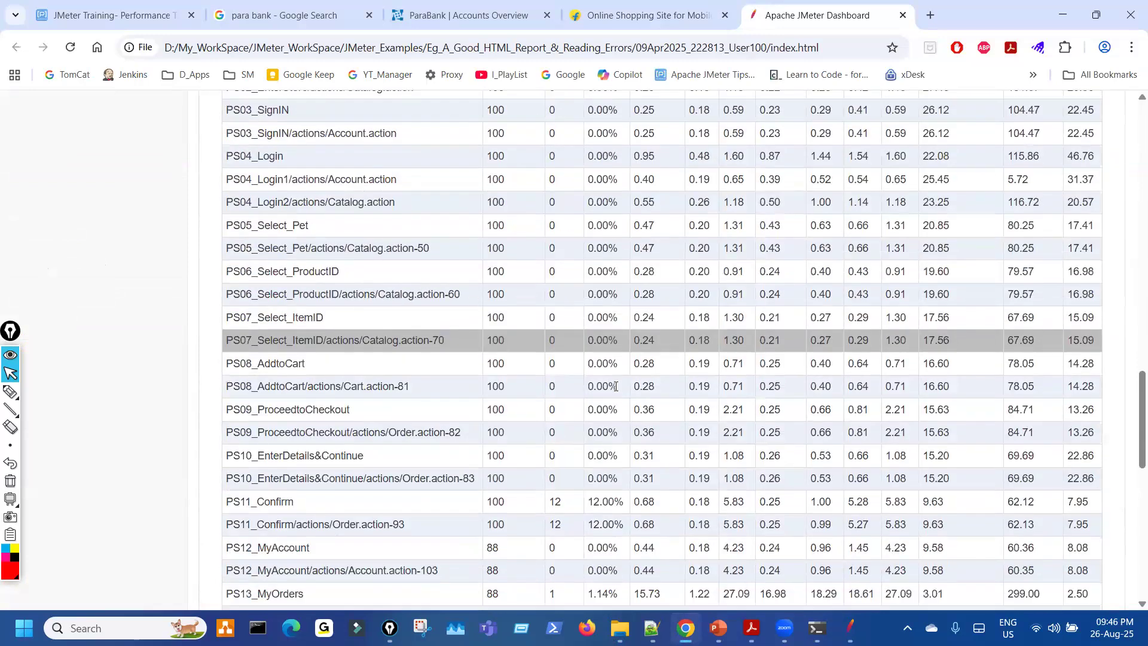
{"action": "scroll", "coordinate": [598, 426], "scroll_direction": "up", "scroll_amount": 5}
{"action": "scroll", "coordinate": [591, 428], "scroll_direction": "down", "scroll_amount": 5}
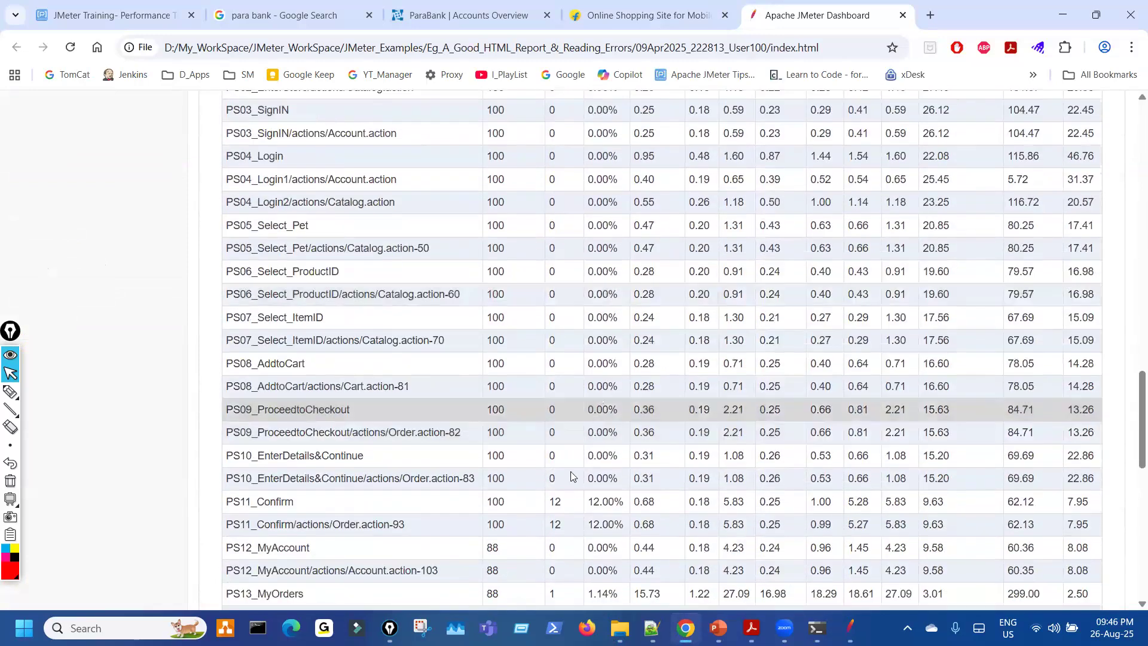
Step: Switch to the JMeter_B2A_CourseContent PDF in Acrobat and review the Day-26, 27 & 28 topics on heap memory and non-GUI execution
{"action": "mouse_move", "coordinate": [752, 628]}
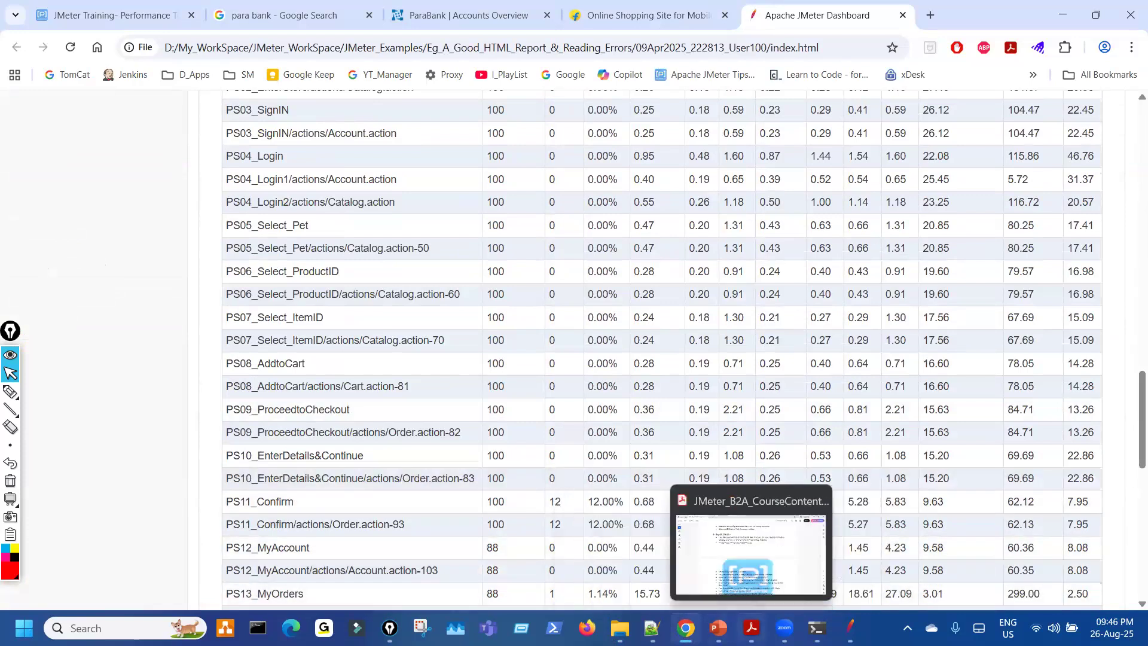
{"action": "left_click", "coordinate": [761, 556]}
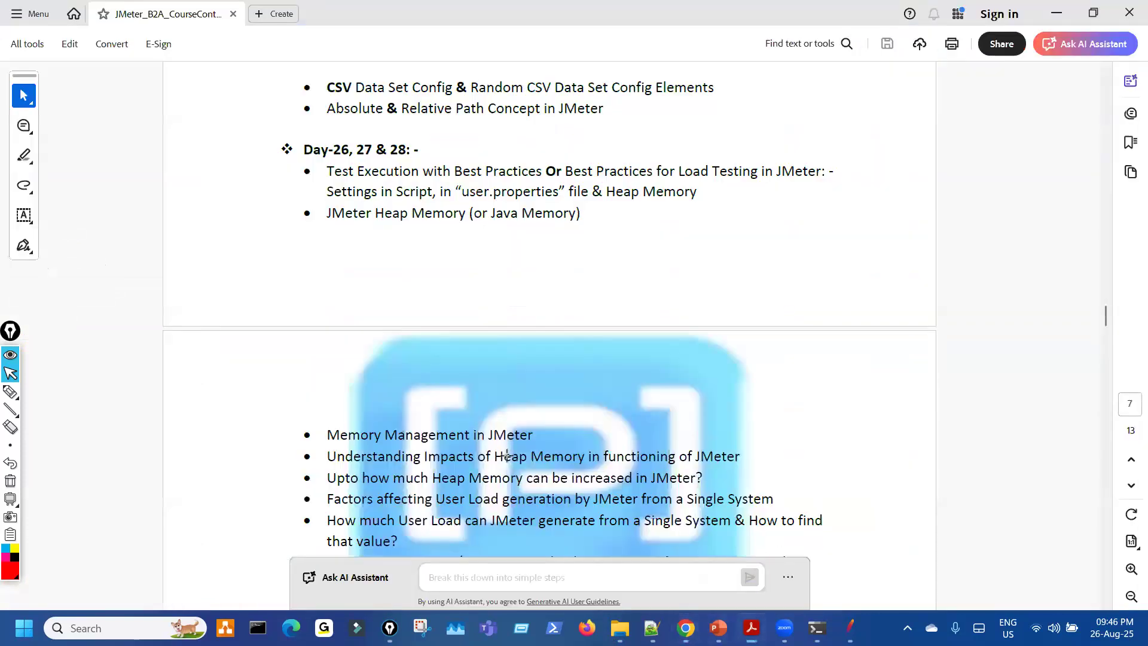
{"action": "scroll", "coordinate": [443, 151], "scroll_direction": "down", "scroll_amount": 2}
{"action": "left_click_drag", "start_coordinate": [480, 128], "coordinate": [456, 105]}
{"action": "scroll", "coordinate": [388, 388], "scroll_direction": "down", "scroll_amount": 2}
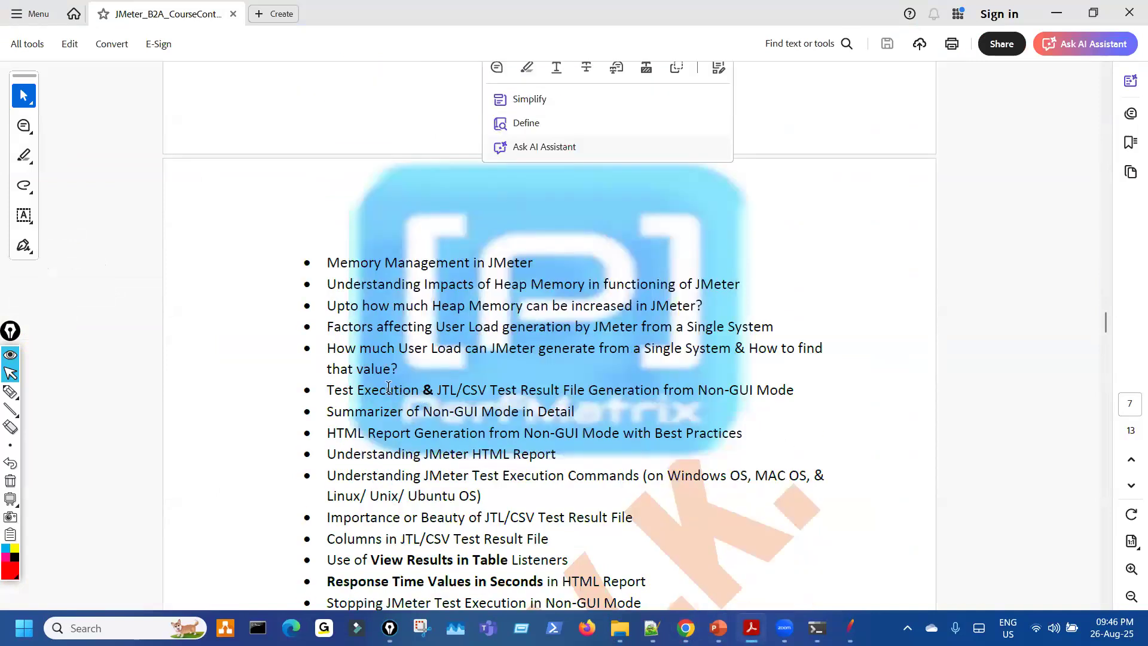
{"action": "scroll", "coordinate": [343, 354], "scroll_direction": "down", "scroll_amount": 2}
{"action": "left_click_drag", "start_coordinate": [328, 229], "coordinate": [400, 403]}
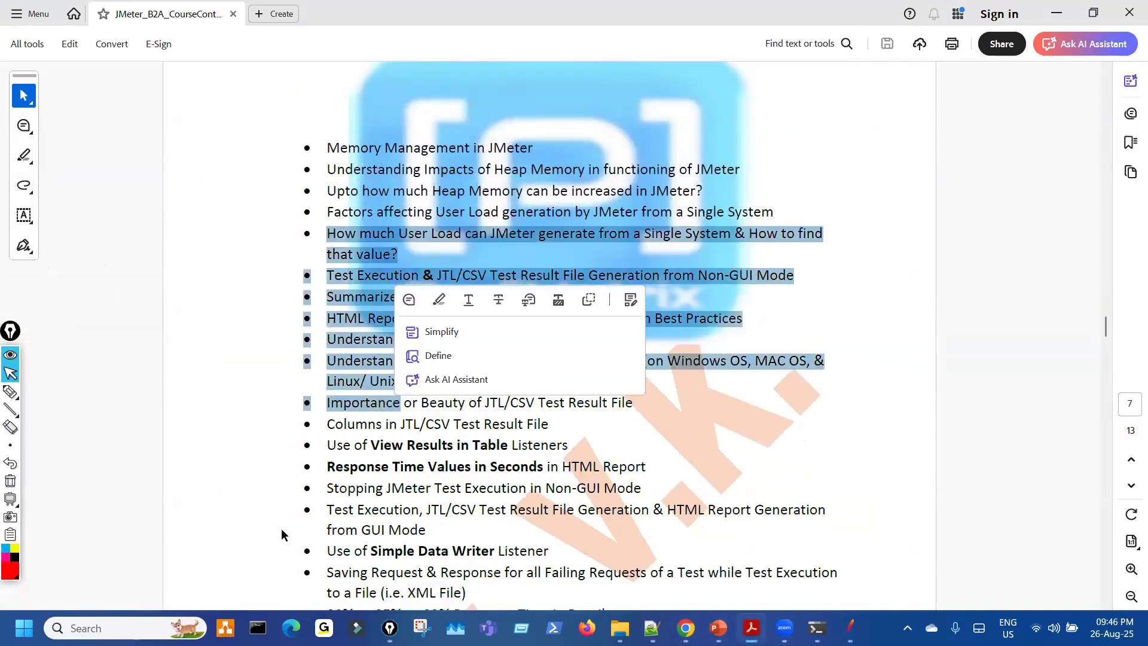
Step: Highlight the topics on Simple Data Writer, saving failing requests, Baseline, Bottlenecks & Benchmark, and Analysis & Reporting by selecting their text, then clear the selection
{"action": "scroll", "coordinate": [281, 528], "scroll_direction": "down", "scroll_amount": 3}
{"action": "scroll", "coordinate": [282, 528], "scroll_direction": "down", "scroll_amount": 6}
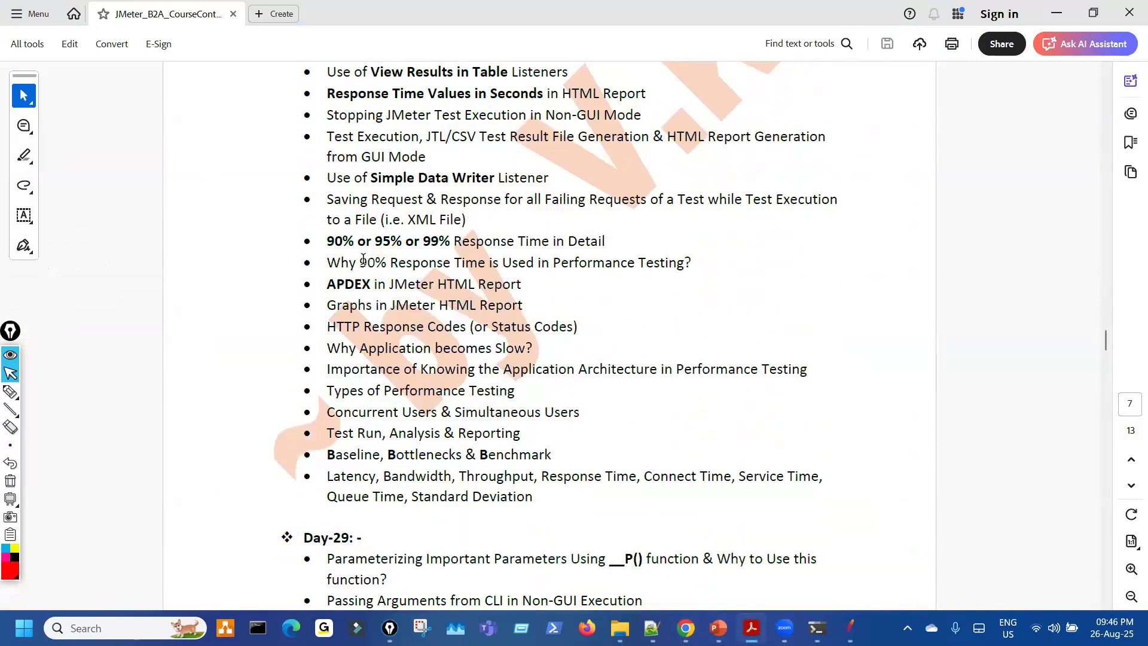
{"action": "left_click_drag", "start_coordinate": [371, 178], "coordinate": [466, 220]}
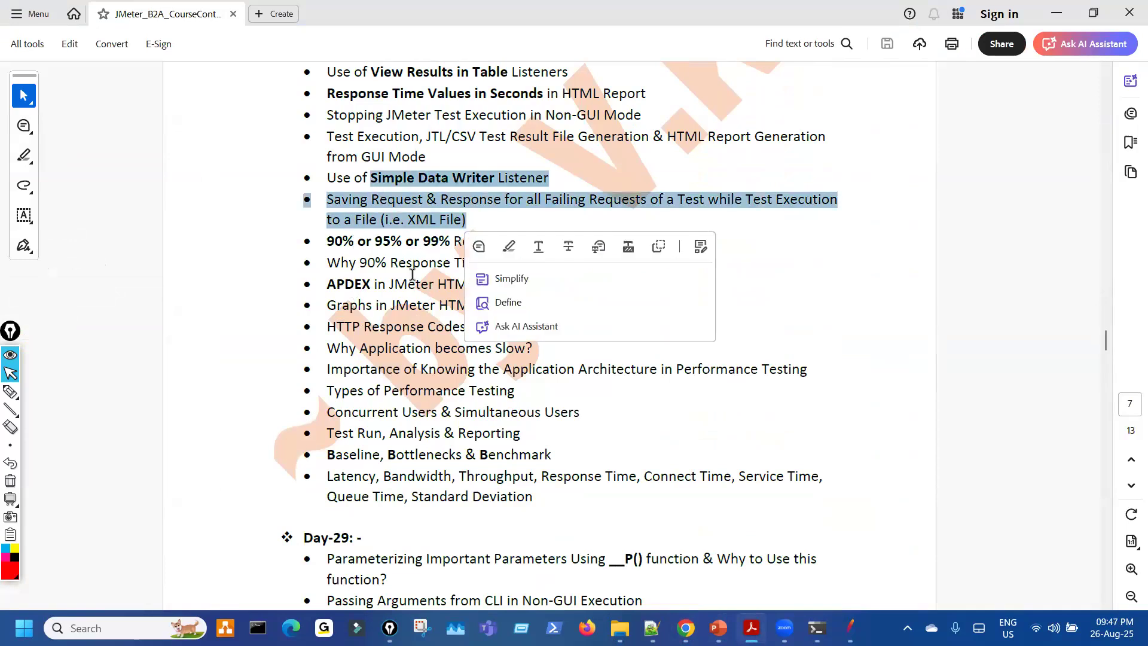
{"action": "left_click", "coordinate": [578, 487]}
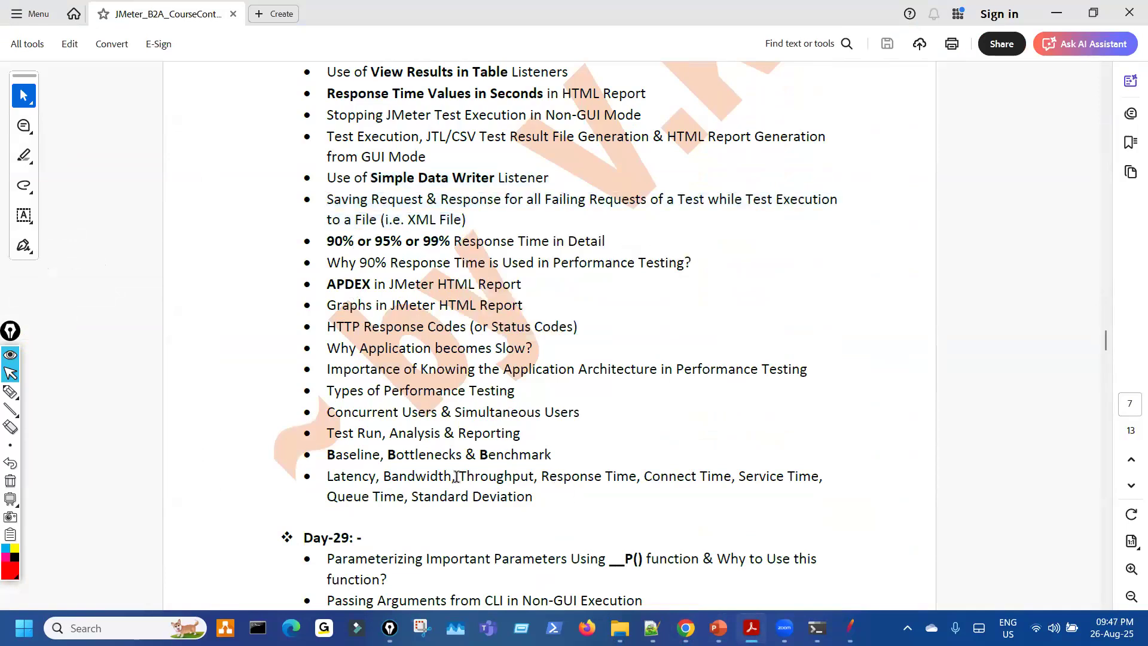
{"action": "left_click_drag", "start_coordinate": [328, 454], "coordinate": [551, 457]}
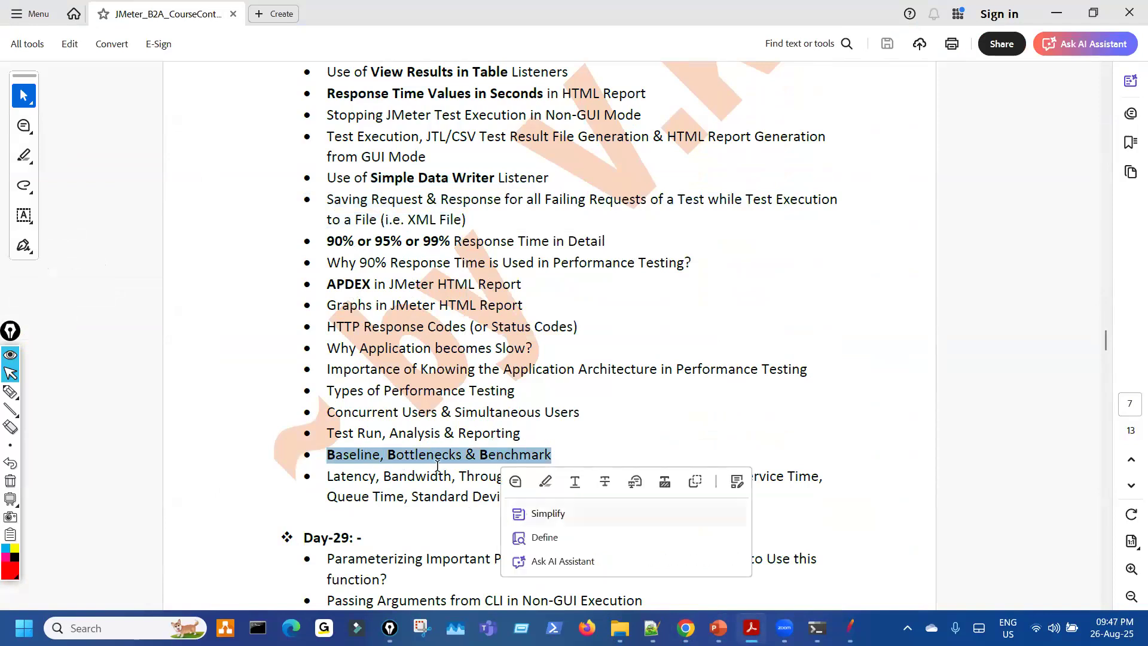
{"action": "left_click_drag", "start_coordinate": [390, 433], "coordinate": [520, 434]}
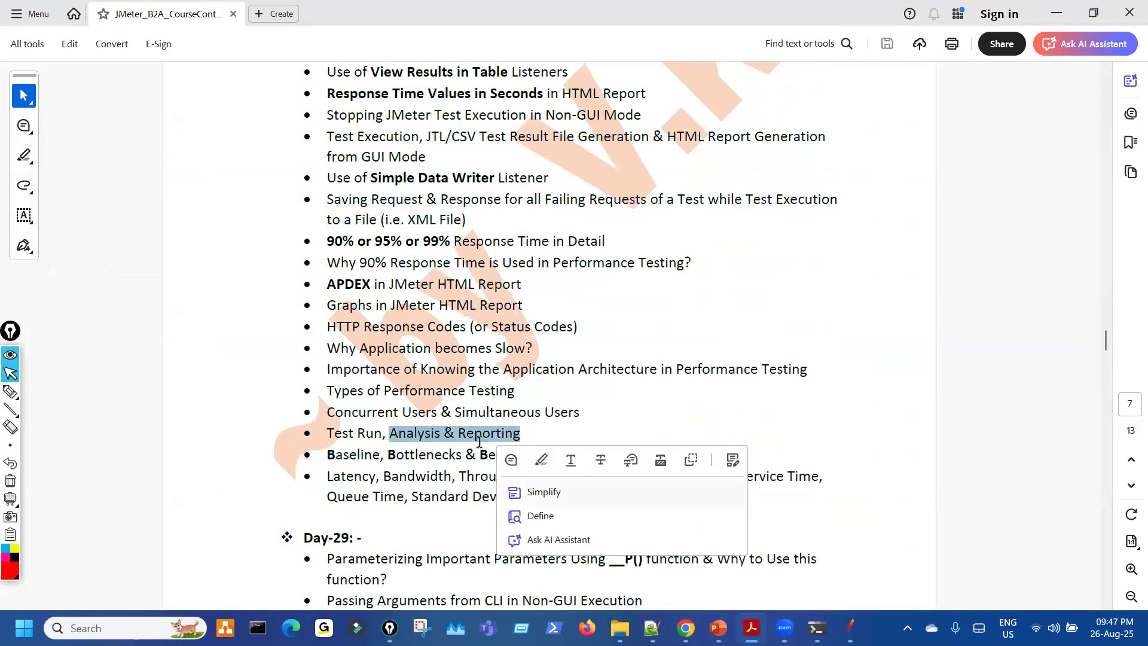
{"action": "left_click", "coordinate": [611, 397]}
Step: Recheck the Day-26, 27 & 28 topic list from its heading and continue to the Day-29 topics on the __P() function
{"action": "scroll", "coordinate": [611, 396], "scroll_direction": "up", "scroll_amount": 8}
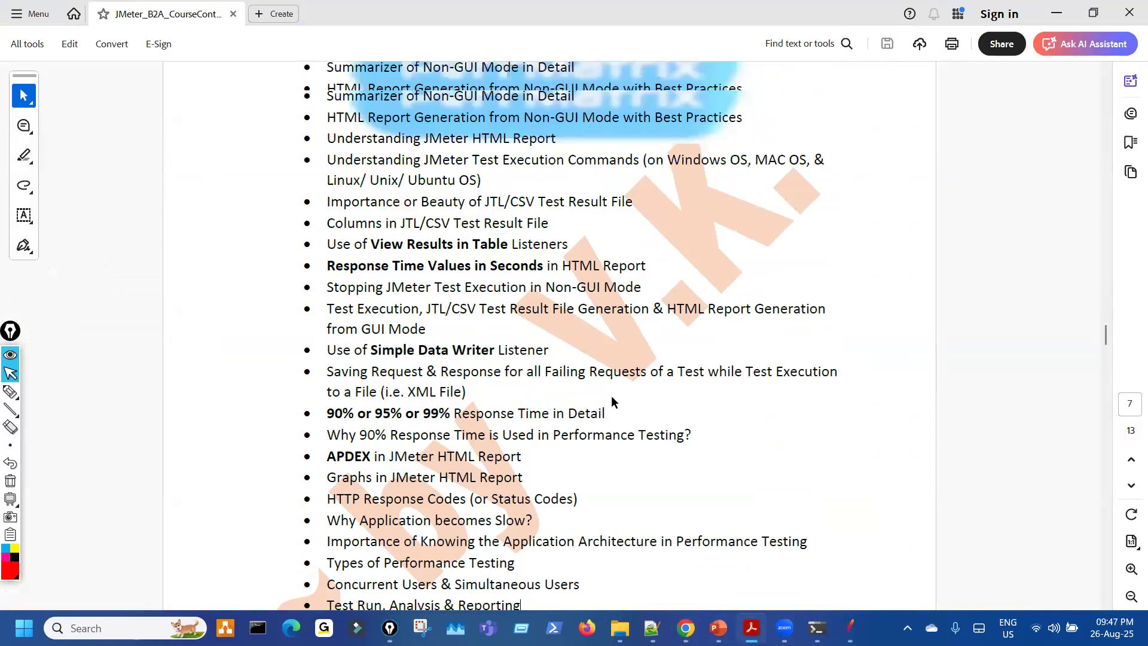
{"action": "scroll", "coordinate": [611, 397], "scroll_direction": "up", "scroll_amount": 4}
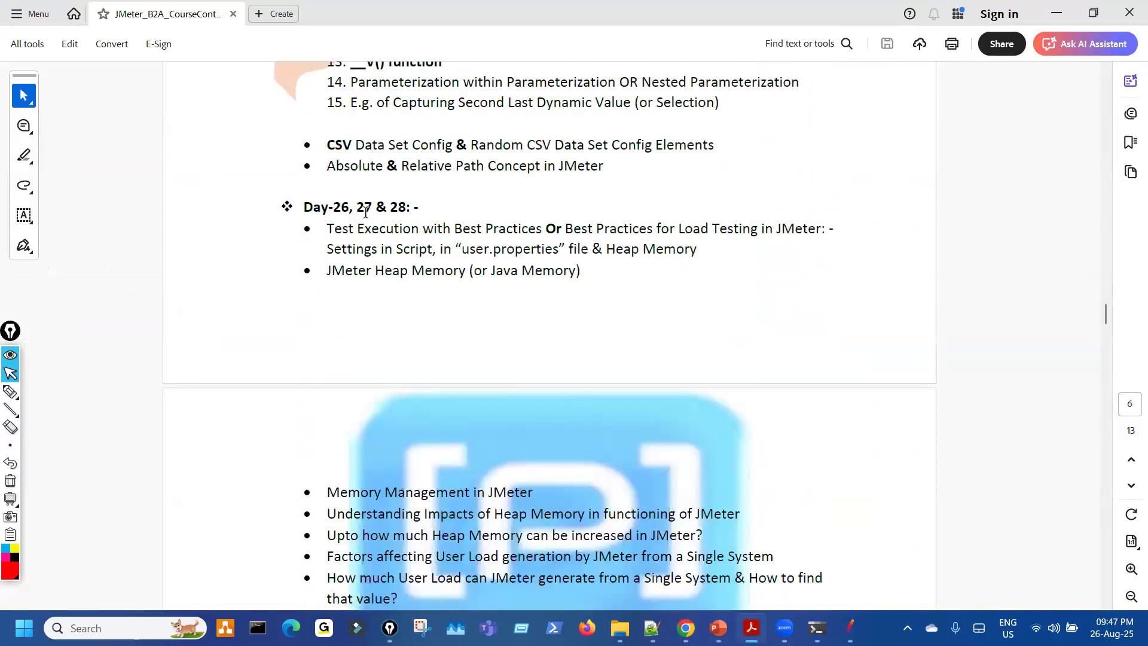
{"action": "scroll", "coordinate": [467, 537], "scroll_direction": "down", "scroll_amount": 8}
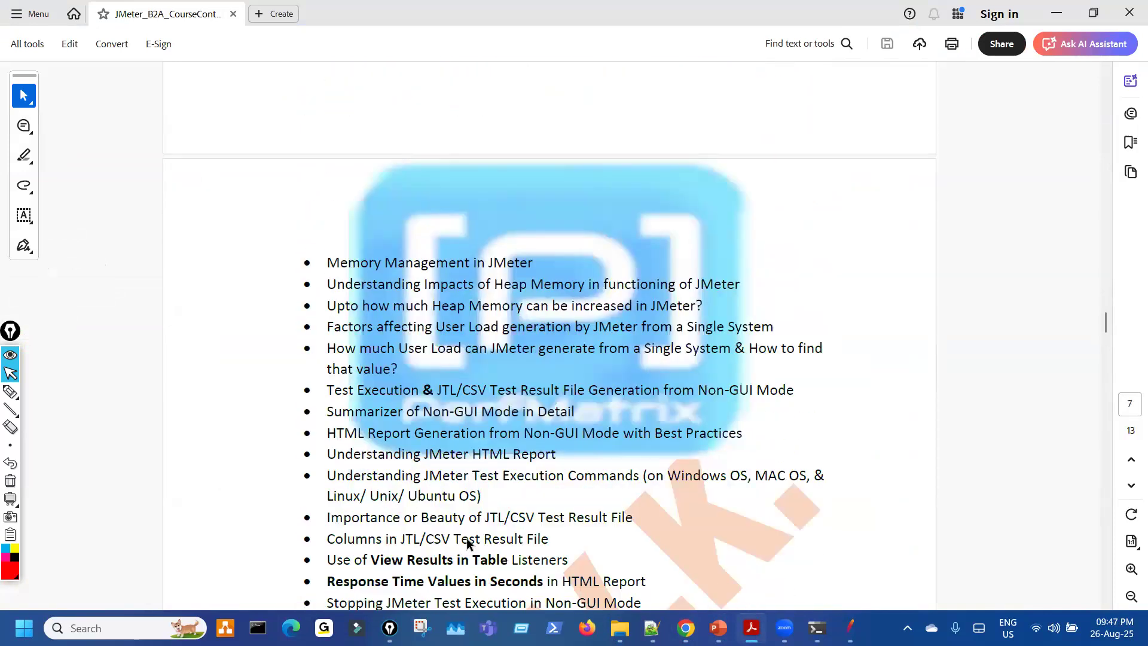
{"action": "scroll", "coordinate": [466, 543], "scroll_direction": "down", "scroll_amount": 9}
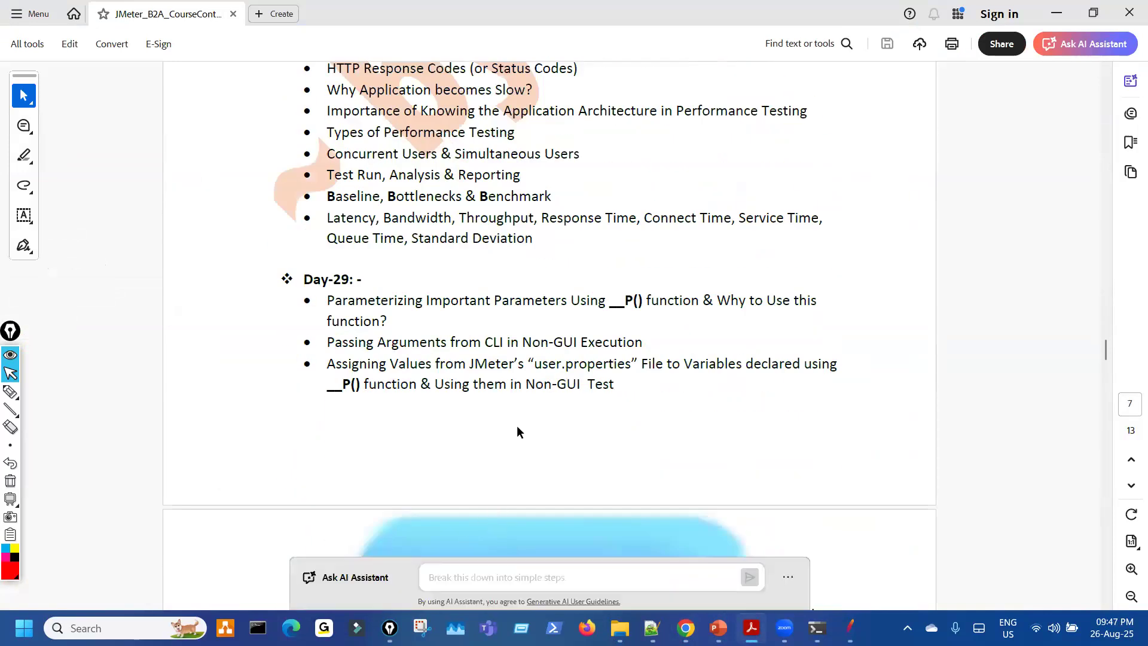
{"action": "scroll", "coordinate": [493, 411], "scroll_direction": "down", "scroll_amount": 3}
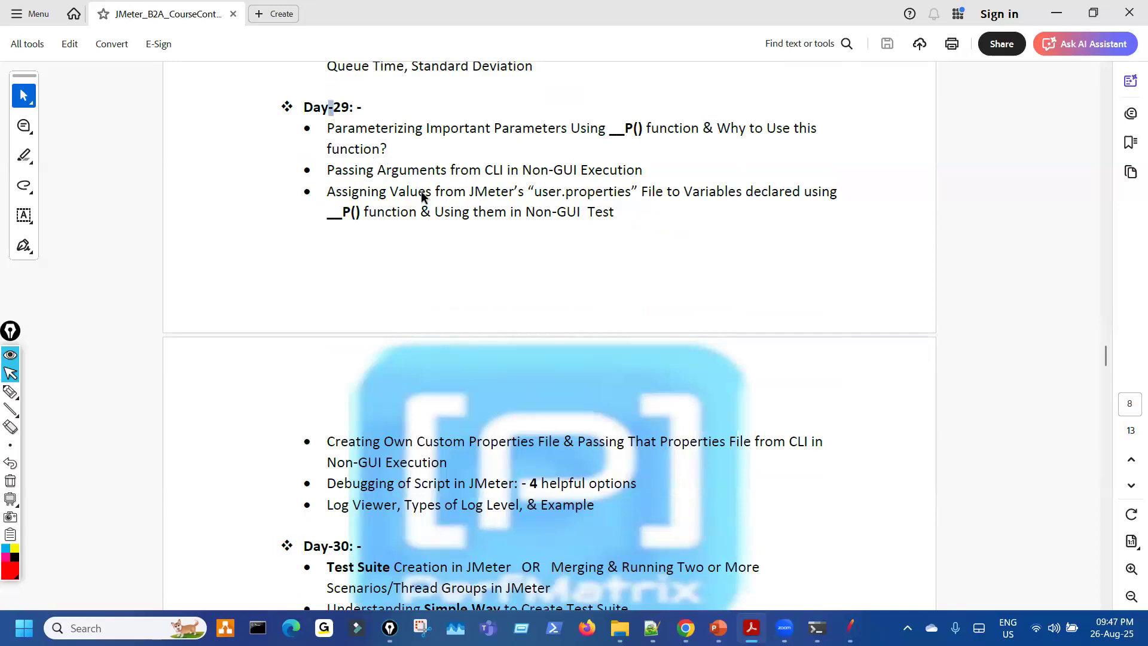
{"action": "left_click", "coordinate": [564, 311]}
Step: Switch to the JMeter_C2A_Notes_New presentation in PowerPoint and browse the slide thumbnails ahead to around slides 129 to 142
{"action": "mouse_move", "coordinate": [718, 628]}
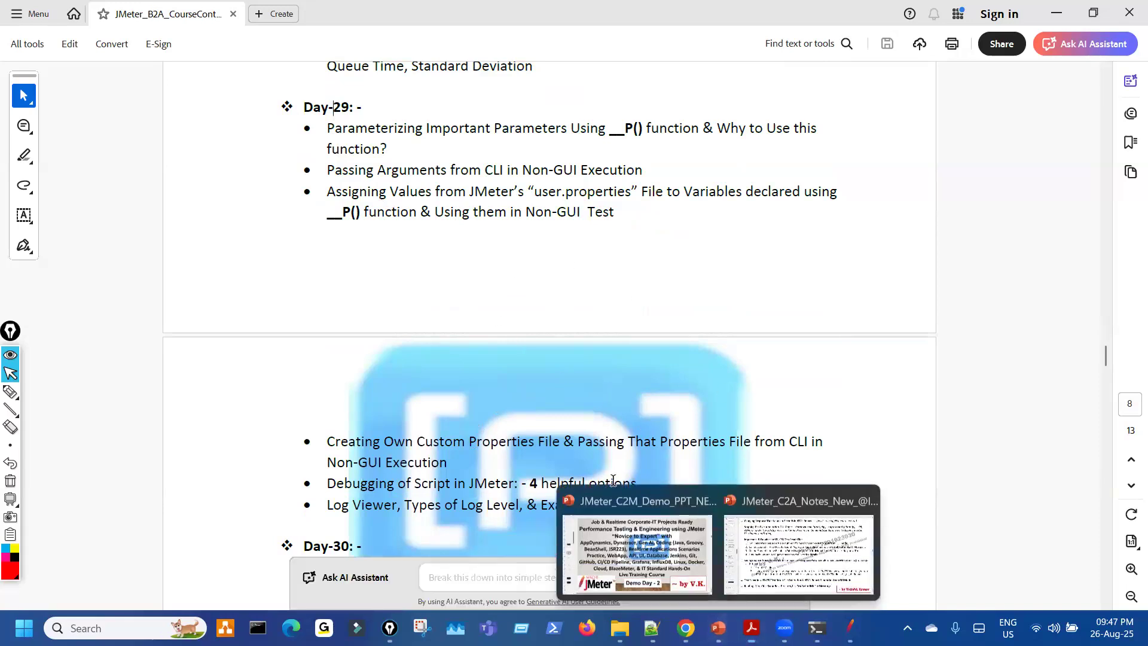
{"action": "left_click", "coordinate": [798, 553]}
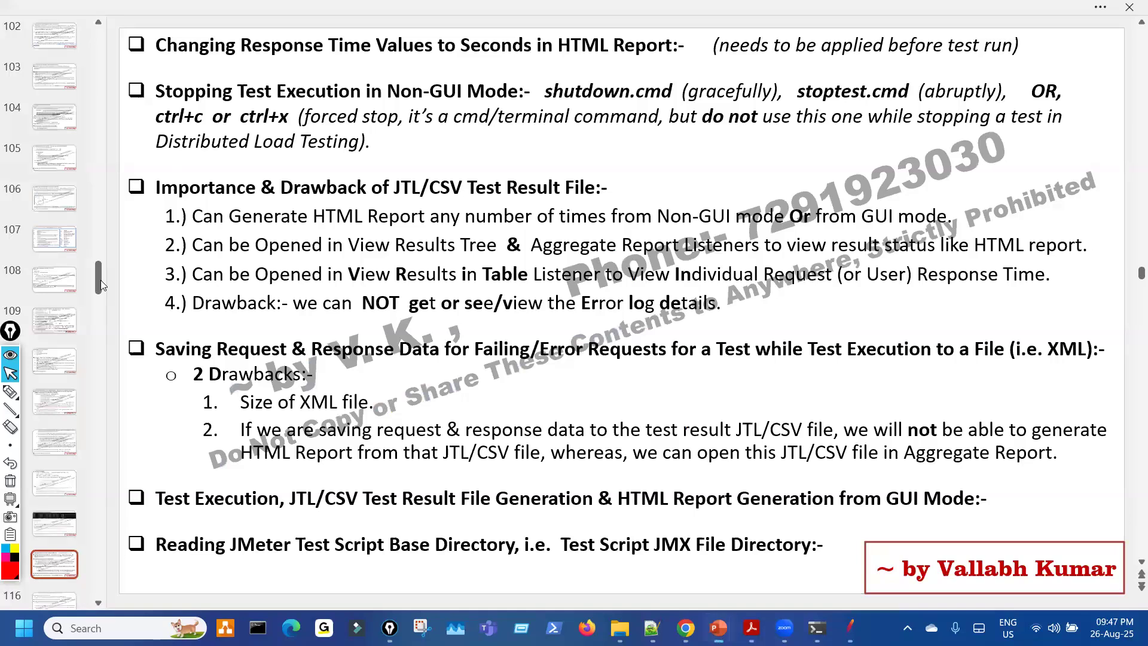
{"action": "left_click_drag", "start_coordinate": [101, 279], "coordinate": [101, 350]}
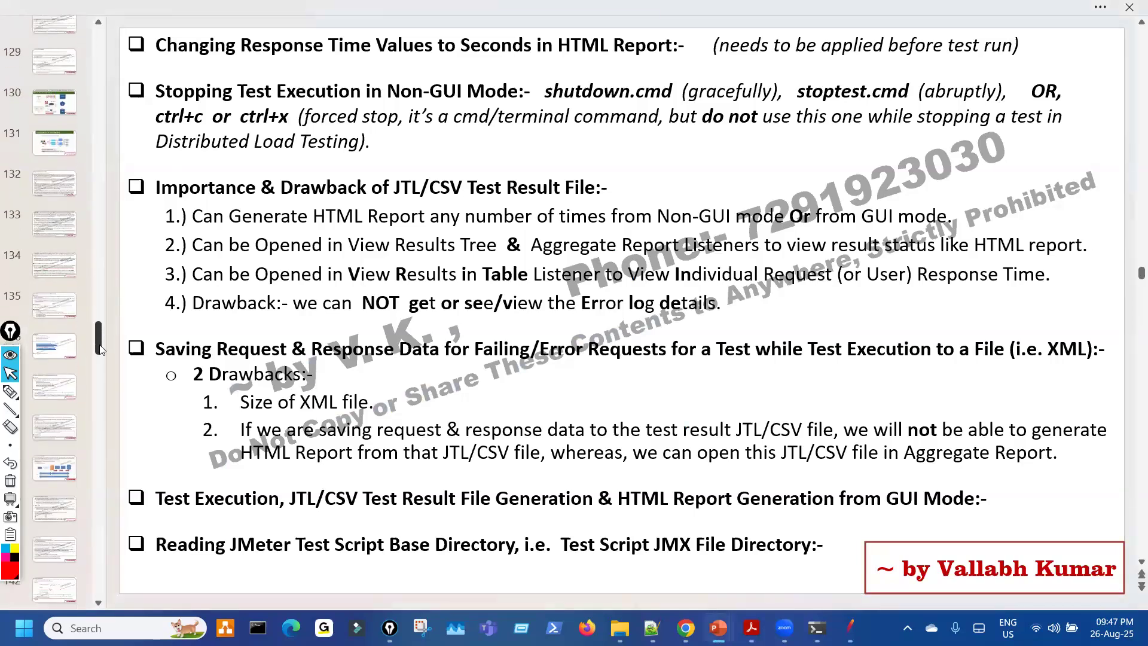